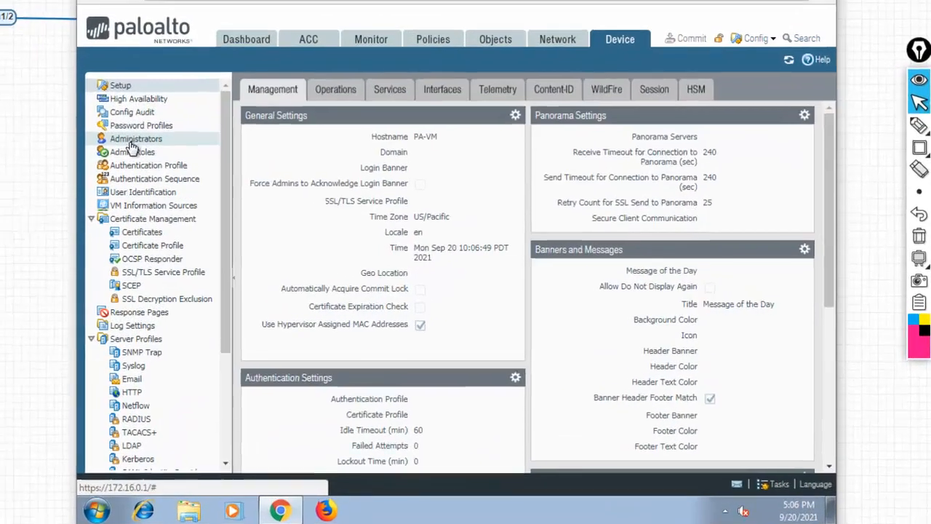
On the Administrators page, start a new administrator named 'abc' and enter a password.
{"action": "left_click", "coordinate": [411, 198]}
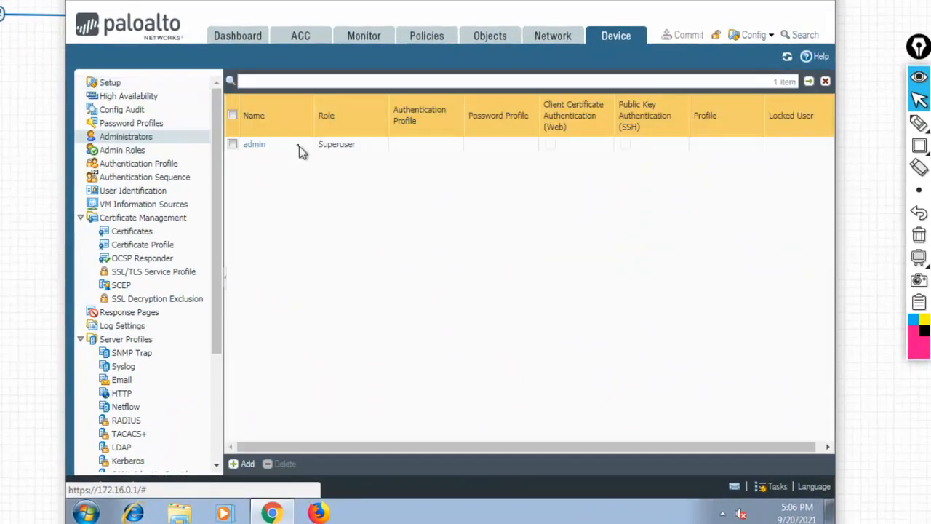
{"action": "left_click", "coordinate": [254, 465]}
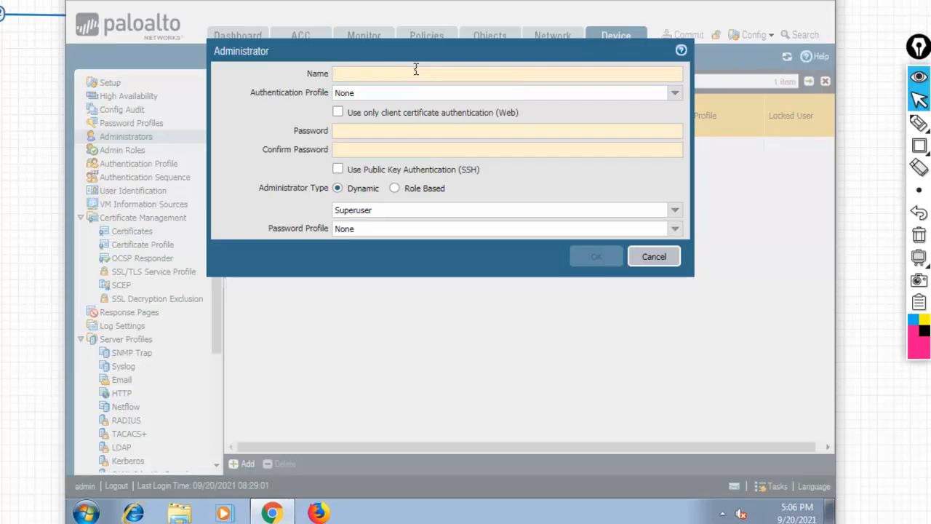
{"action": "key", "text": "BackSpace"}
{"action": "type", "text": "abc"}
{"action": "key", "text": "Tab"}
{"action": "key", "text": "Tab"}
{"action": "type", "text": "abc"}
{"action": "key", "text": "Tab"}
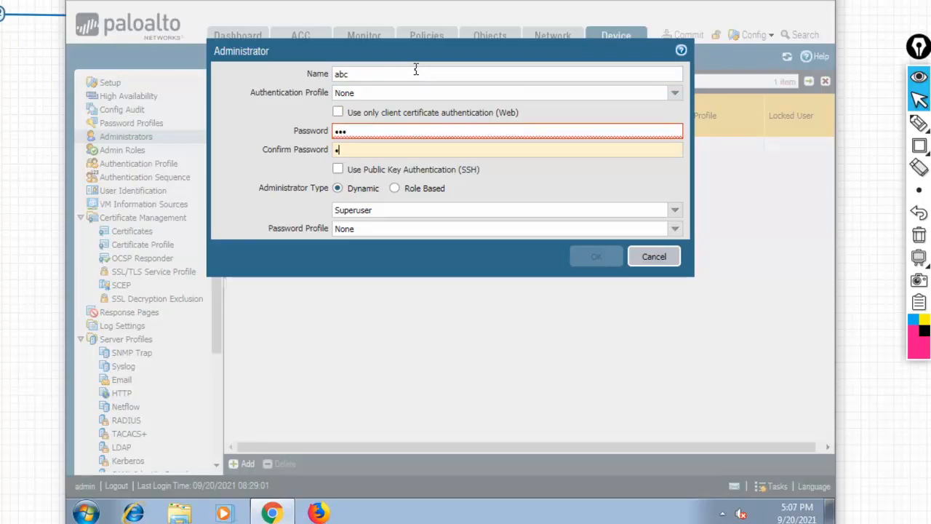
Frame the password fields with a rectangle annotation, erase it, then cancel the new administrator.
{"action": "mouse_move", "coordinate": [920, 149]}
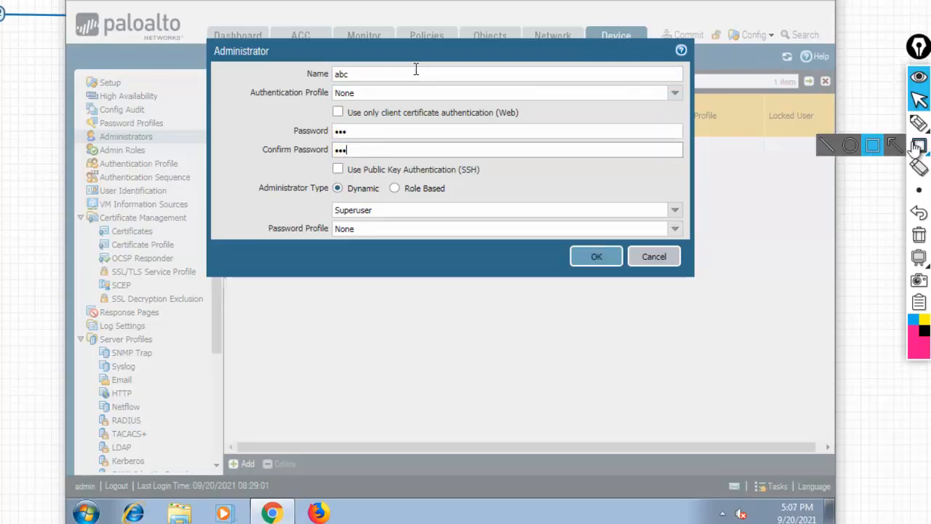
{"action": "left_click", "coordinate": [872, 146]}
{"action": "mouse_move", "coordinate": [248, 128]}
{"action": "left_mouse_down"}
{"action": "mouse_move", "coordinate": [393, 164]}
{"action": "mouse_move", "coordinate": [452, 160]}
{"action": "left_mouse_up"}
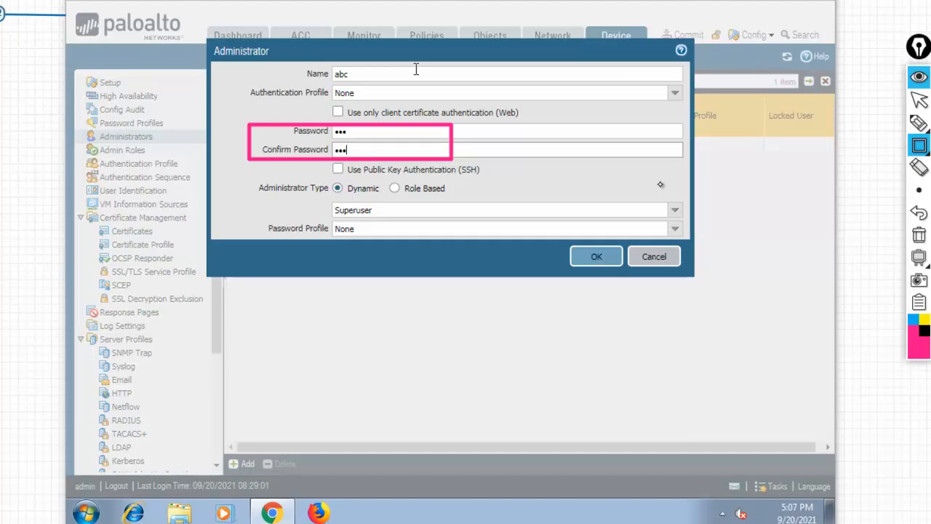
{"action": "left_click", "coordinate": [919, 235]}
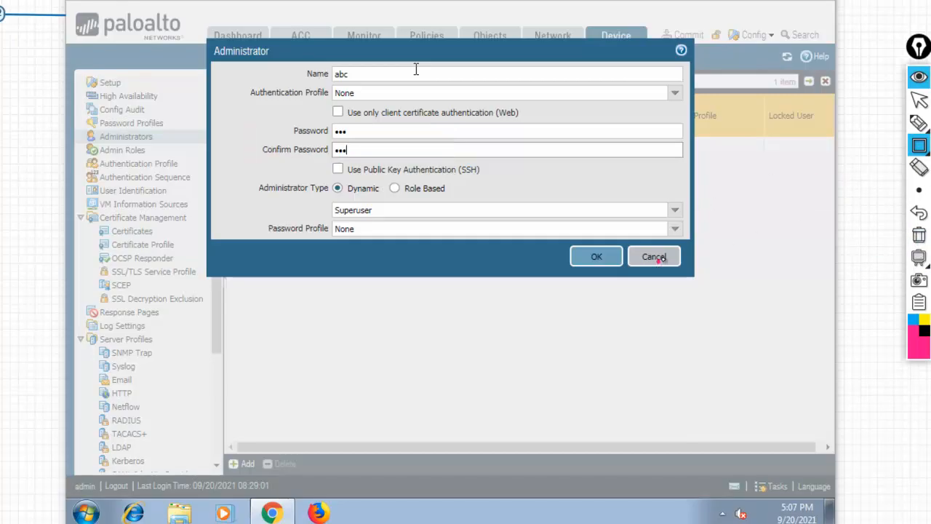
{"action": "left_click", "coordinate": [919, 100]}
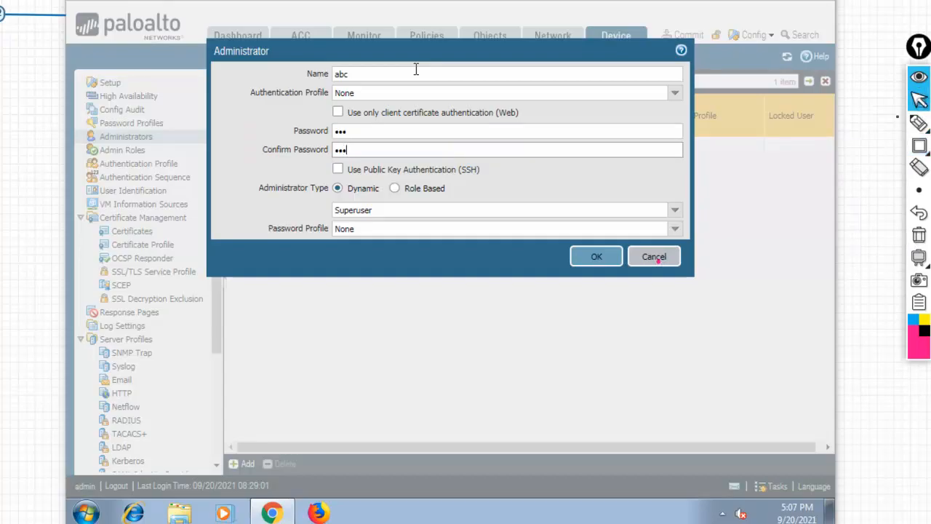
{"action": "left_click", "coordinate": [654, 257]}
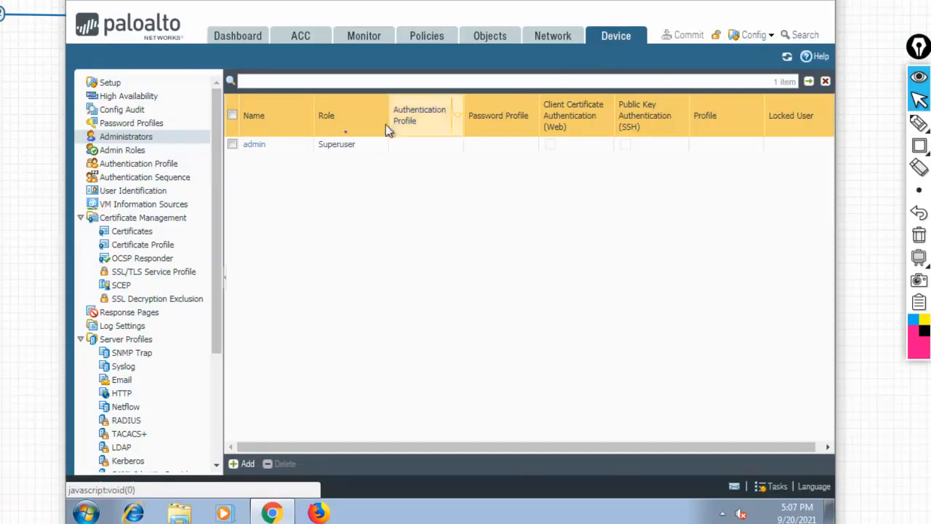
Open the Minimum Password Complexity editor from Device Setup.
{"action": "left_click", "coordinate": [115, 83]}
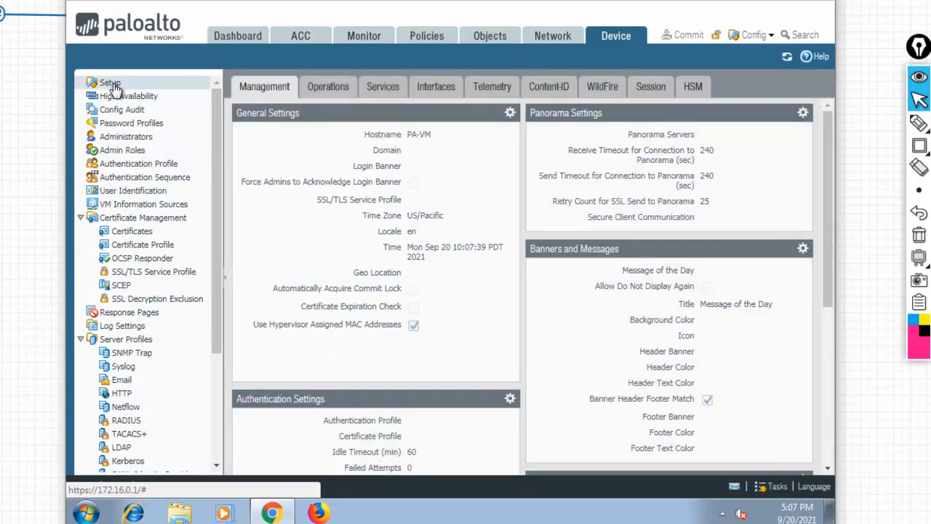
{"action": "left_click_drag", "start_coordinate": [824, 196], "coordinate": [824, 301]}
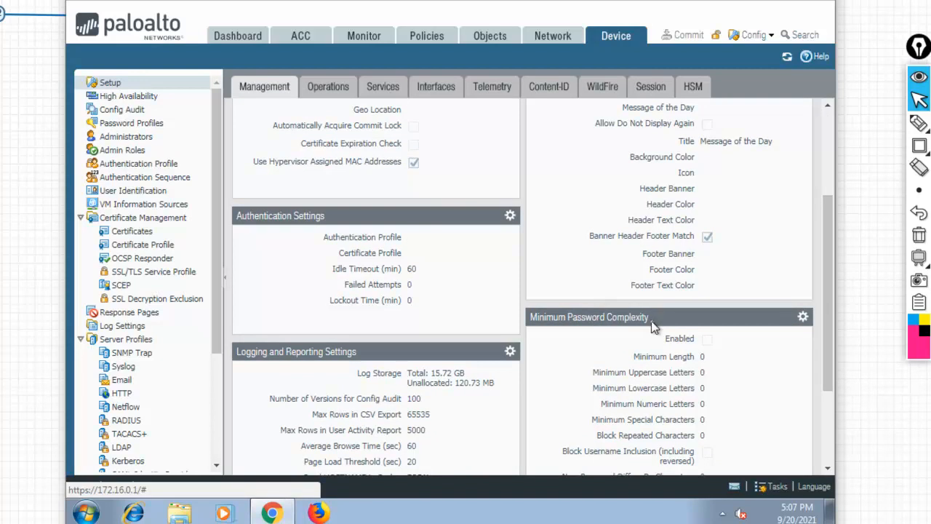
{"action": "left_click", "coordinate": [803, 318]}
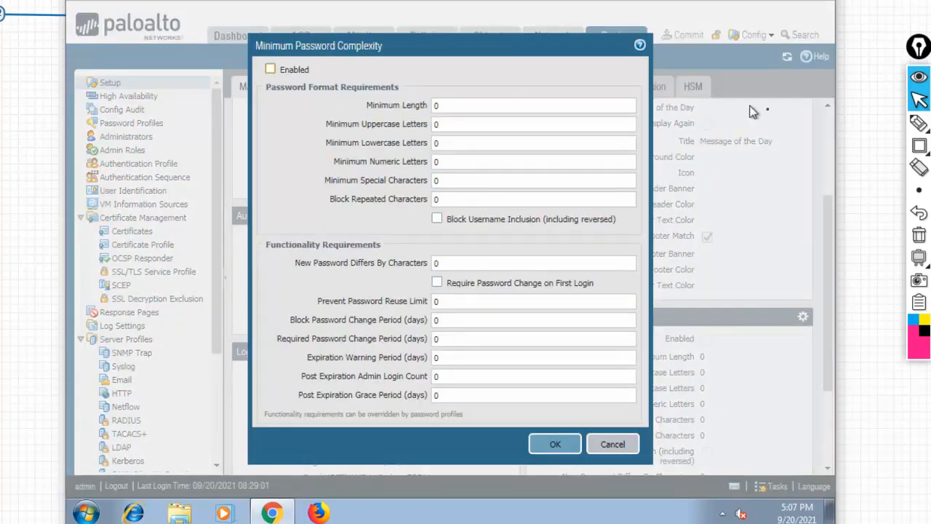
Highlight the Minimum Password Complexity title and the Enabled option with rectangles, then erase them.
{"action": "left_click", "coordinate": [918, 145]}
{"action": "mouse_move", "coordinate": [251, 39]}
{"action": "left_mouse_down"}
{"action": "mouse_move", "coordinate": [313, 59]}
{"action": "mouse_move", "coordinate": [400, 64]}
{"action": "mouse_move", "coordinate": [405, 56]}
{"action": "left_mouse_up"}
{"action": "left_click_drag", "start_coordinate": [253, 60], "coordinate": [320, 81]}
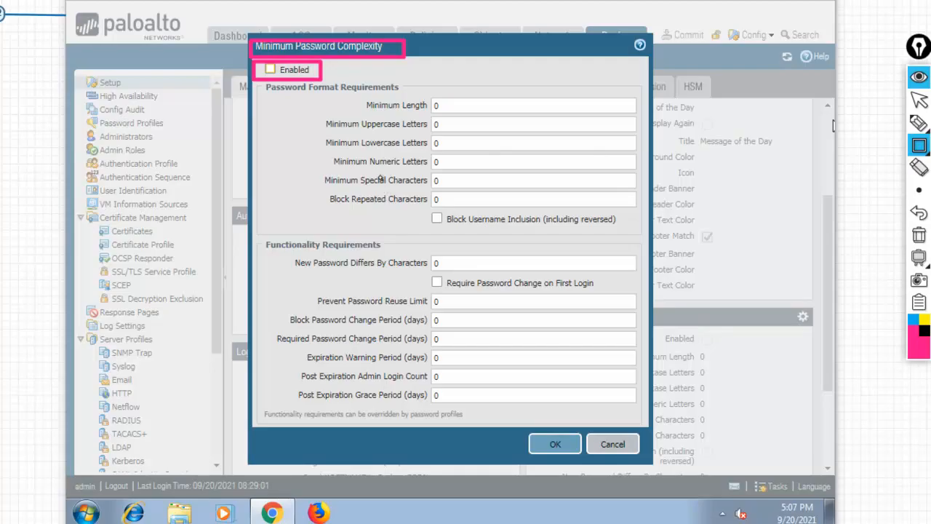
{"action": "left_click", "coordinate": [919, 235]}
{"action": "left_click", "coordinate": [919, 100]}
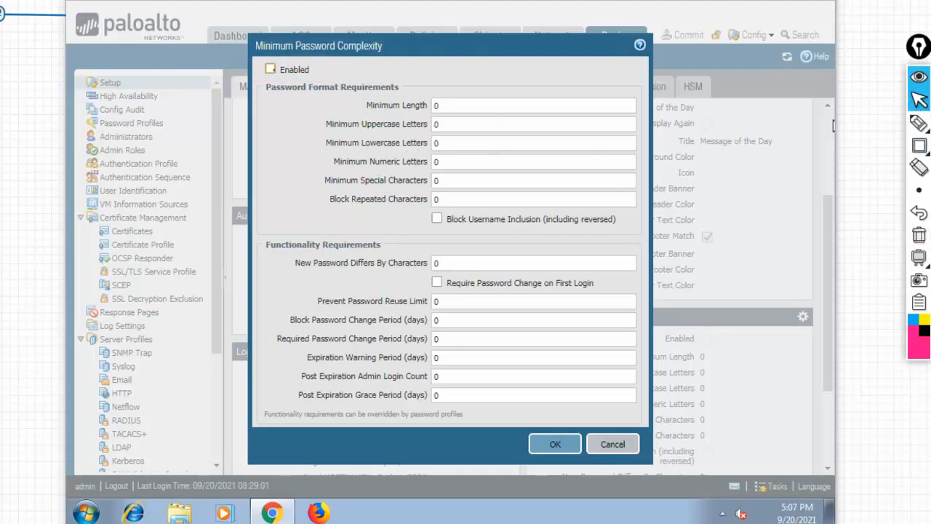
Tick Enabled and frame the Password Format and Functionality Requirements sections.
{"action": "left_click", "coordinate": [270, 70]}
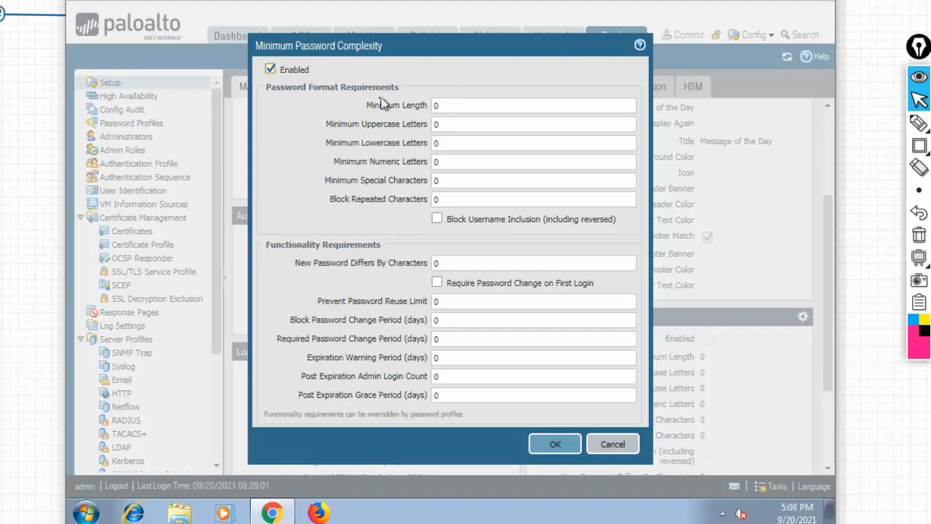
{"action": "mouse_move", "coordinate": [920, 146]}
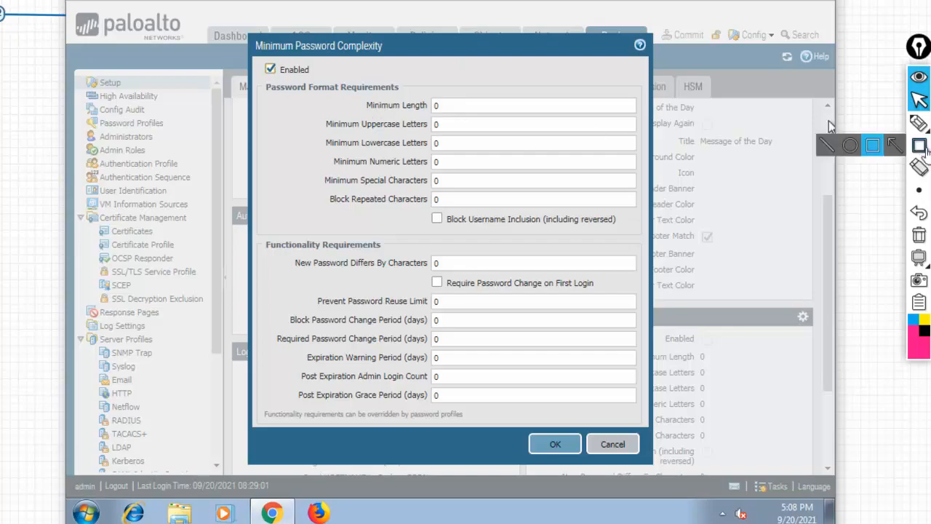
{"action": "left_click", "coordinate": [874, 145]}
{"action": "mouse_move", "coordinate": [261, 79]}
{"action": "left_mouse_down"}
{"action": "mouse_move", "coordinate": [449, 164]}
{"action": "mouse_move", "coordinate": [633, 227]}
{"action": "left_mouse_up"}
{"action": "mouse_move", "coordinate": [259, 239]}
{"action": "left_mouse_down"}
{"action": "mouse_move", "coordinate": [408, 339]}
{"action": "mouse_move", "coordinate": [641, 426]}
{"action": "left_mouse_up"}
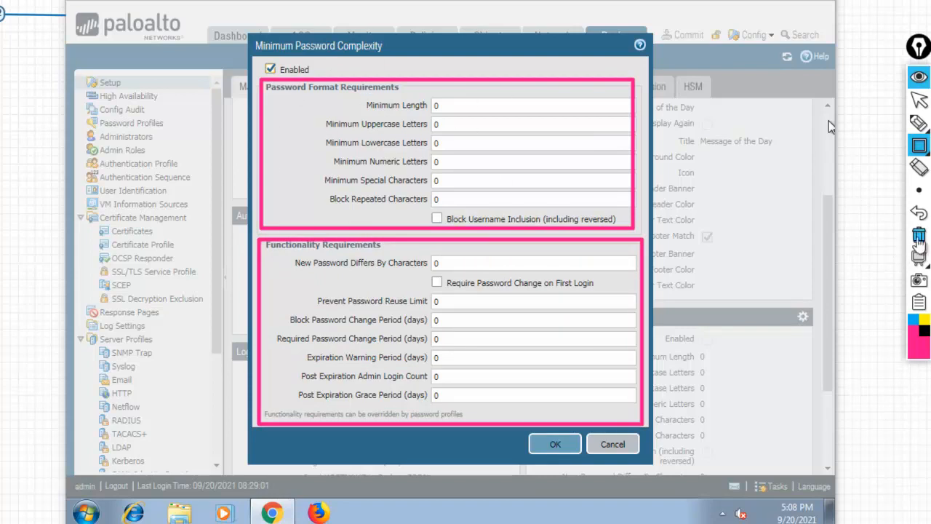
{"action": "left_click", "coordinate": [920, 234]}
{"action": "left_click", "coordinate": [919, 124]}
{"action": "left_click", "coordinate": [857, 124]}
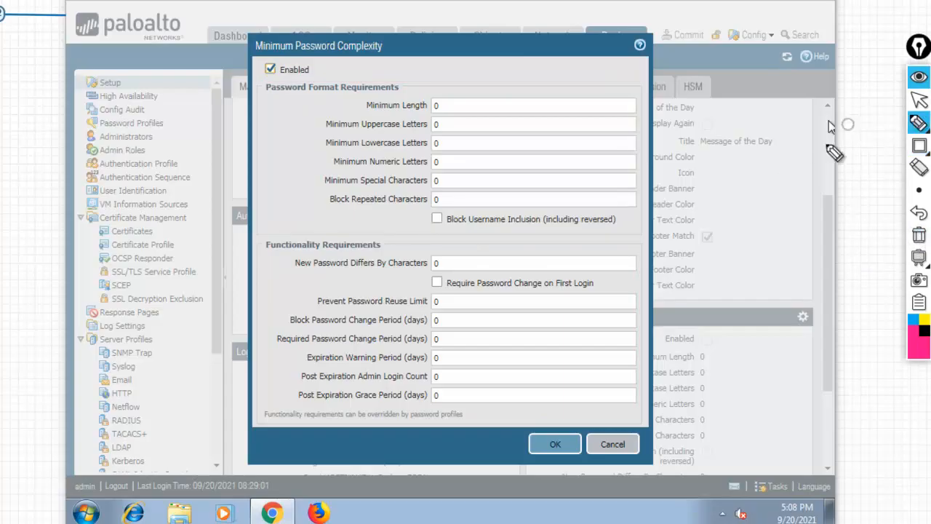
{"action": "mouse_move", "coordinate": [917, 148]}
{"action": "left_click", "coordinate": [869, 145]}
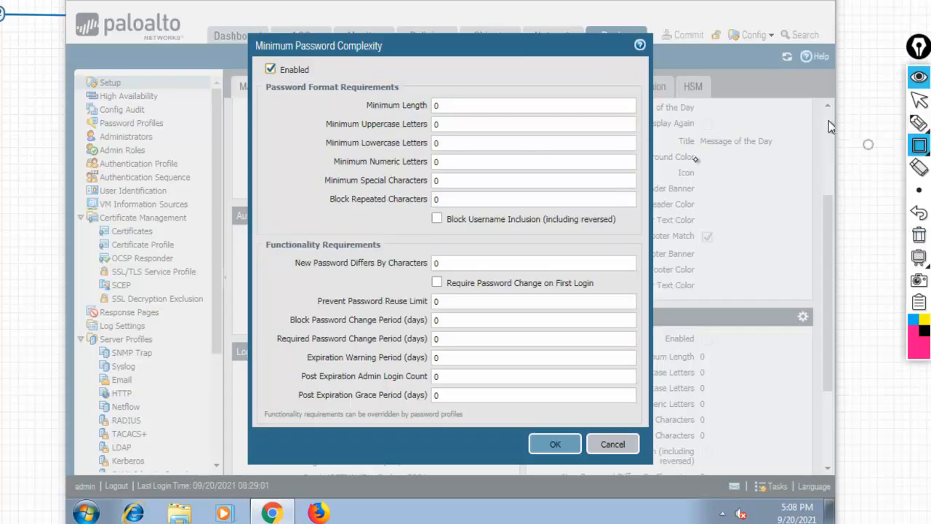
{"action": "left_click_drag", "start_coordinate": [360, 93], "coordinate": [437, 113]}
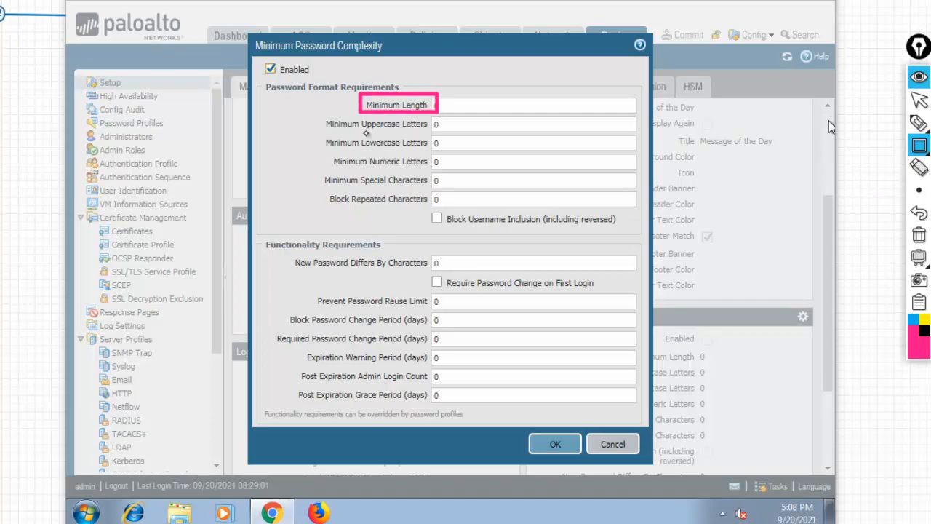
{"action": "left_click_drag", "start_coordinate": [318, 114], "coordinate": [437, 134]}
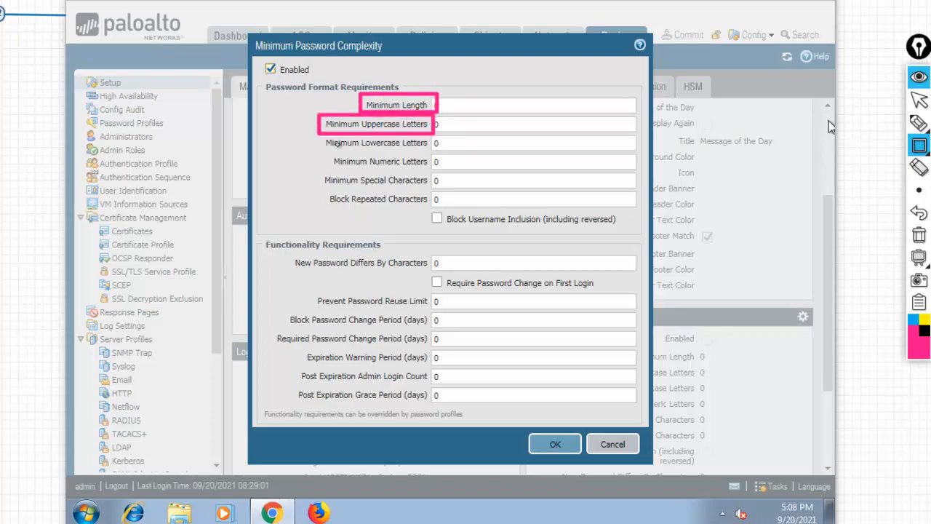
{"action": "left_click_drag", "start_coordinate": [315, 135], "coordinate": [437, 151]}
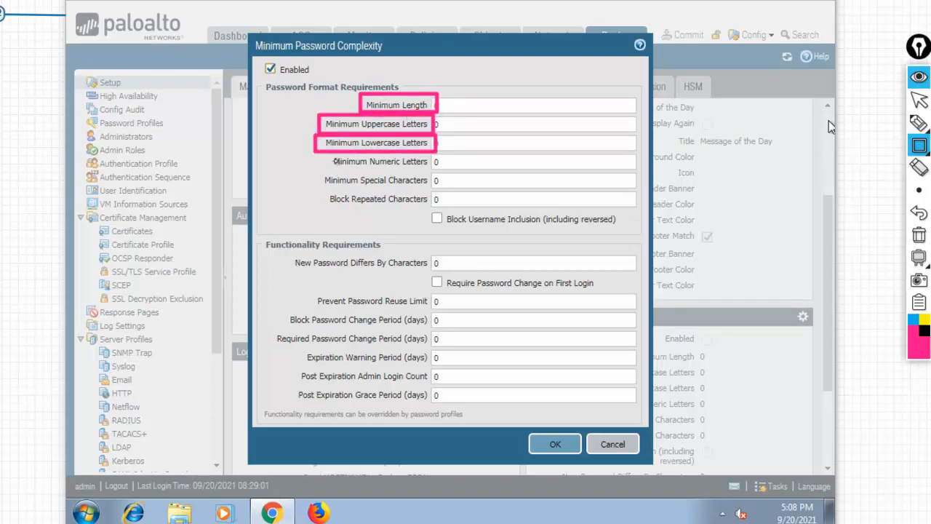
{"action": "left_click_drag", "start_coordinate": [313, 154], "coordinate": [438, 169]}
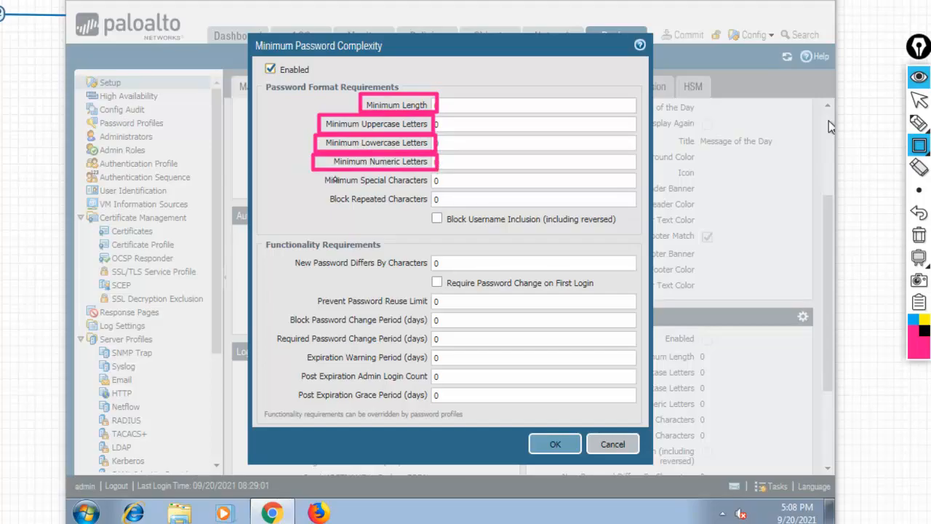
{"action": "left_click_drag", "start_coordinate": [309, 173], "coordinate": [433, 189]}
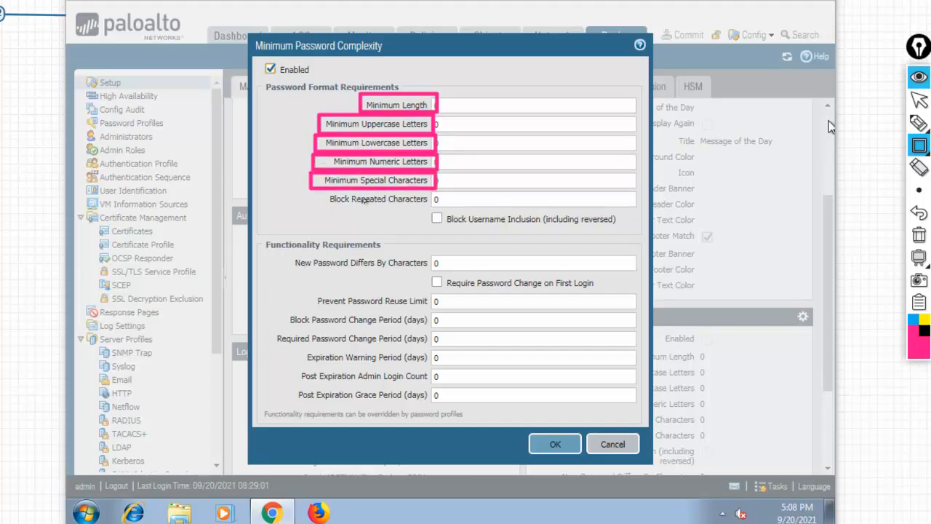
{"action": "mouse_move", "coordinate": [311, 192]}
{"action": "left_mouse_down"}
{"action": "mouse_move", "coordinate": [399, 217]}
{"action": "mouse_move", "coordinate": [435, 220]}
{"action": "mouse_move", "coordinate": [436, 211]}
{"action": "mouse_move", "coordinate": [499, 234]}
{"action": "mouse_move", "coordinate": [624, 229]}
{"action": "left_mouse_up"}
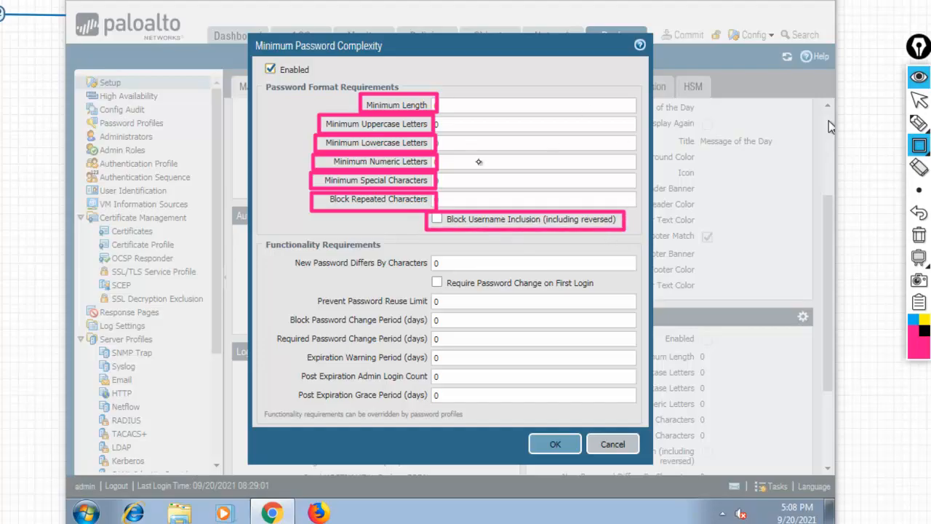
{"action": "left_click", "coordinate": [919, 235]}
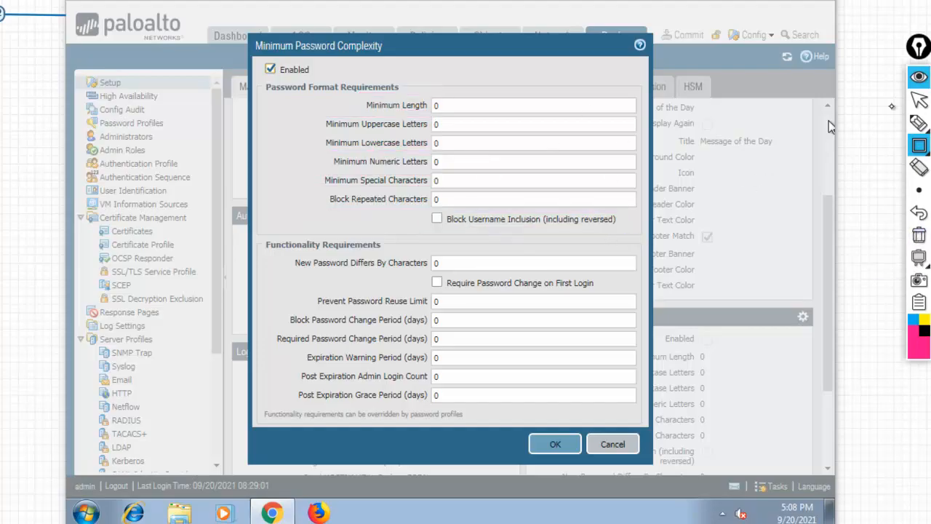
{"action": "left_click", "coordinate": [919, 122]}
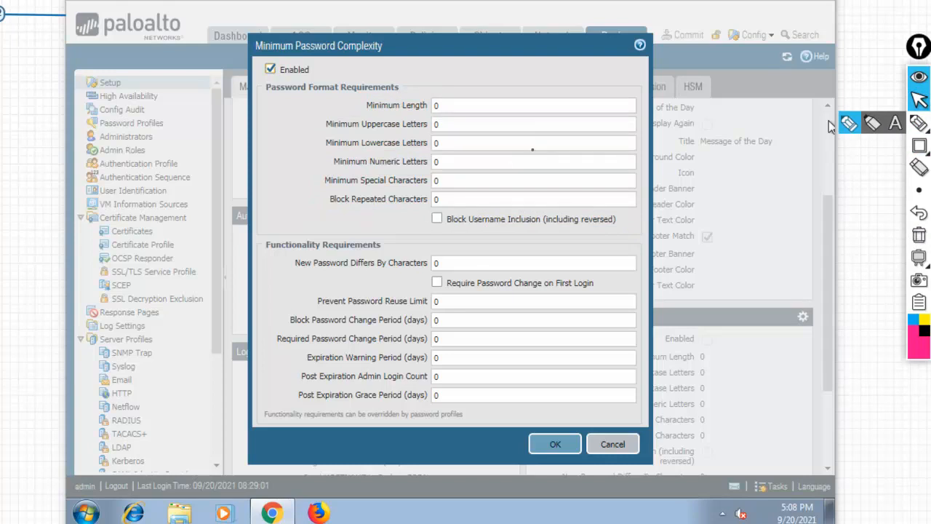
{"action": "left_click", "coordinate": [475, 108]}
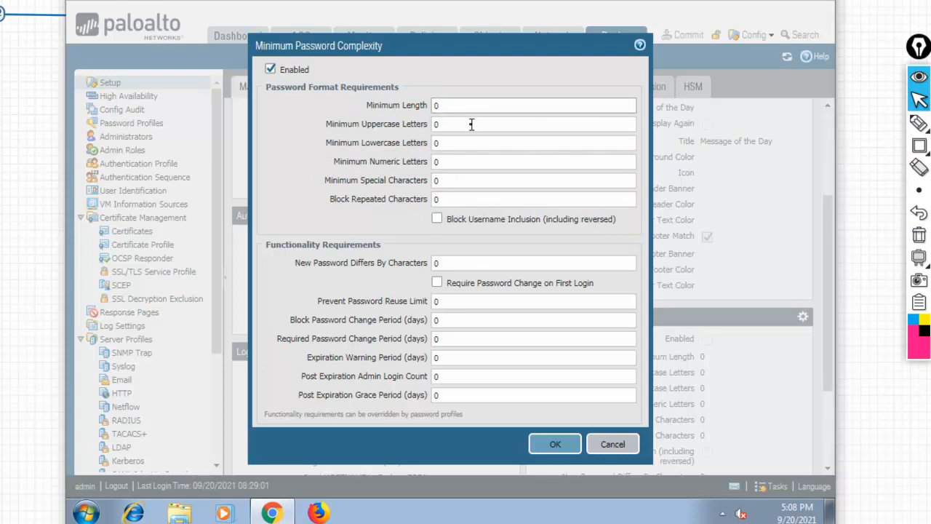
{"action": "left_click", "coordinate": [919, 123]}
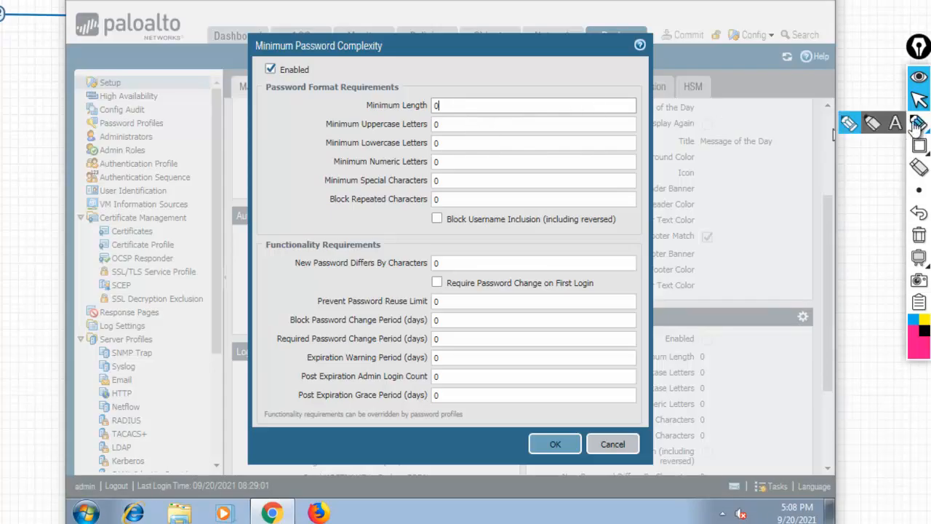
{"action": "left_click", "coordinate": [851, 125]}
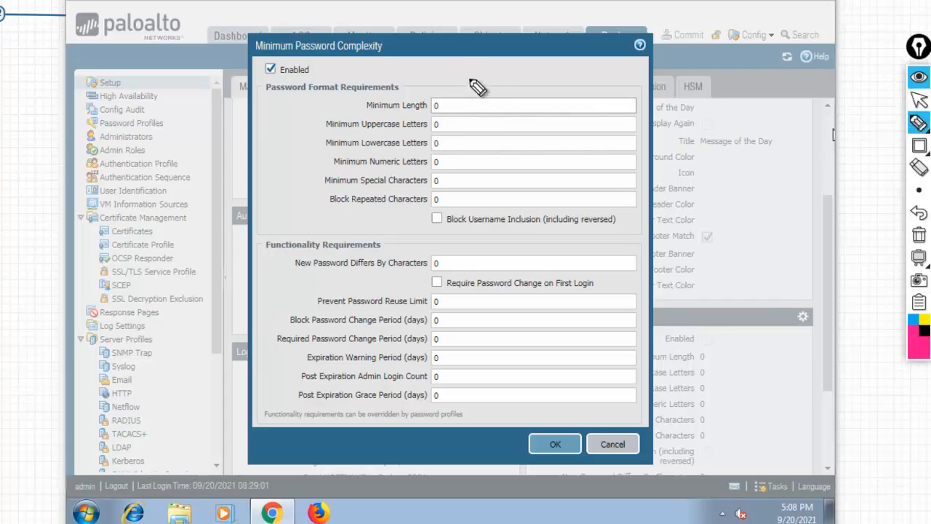
{"action": "mouse_move", "coordinate": [485, 72]}
{"action": "left_mouse_down"}
{"action": "mouse_move", "coordinate": [494, 59]}
{"action": "mouse_move", "coordinate": [501, 72]}
{"action": "mouse_move", "coordinate": [539, 67]}
{"action": "mouse_move", "coordinate": [492, 97]}
{"action": "mouse_move", "coordinate": [571, 75]}
{"action": "mouse_move", "coordinate": [551, 87]}
{"action": "left_mouse_up"}
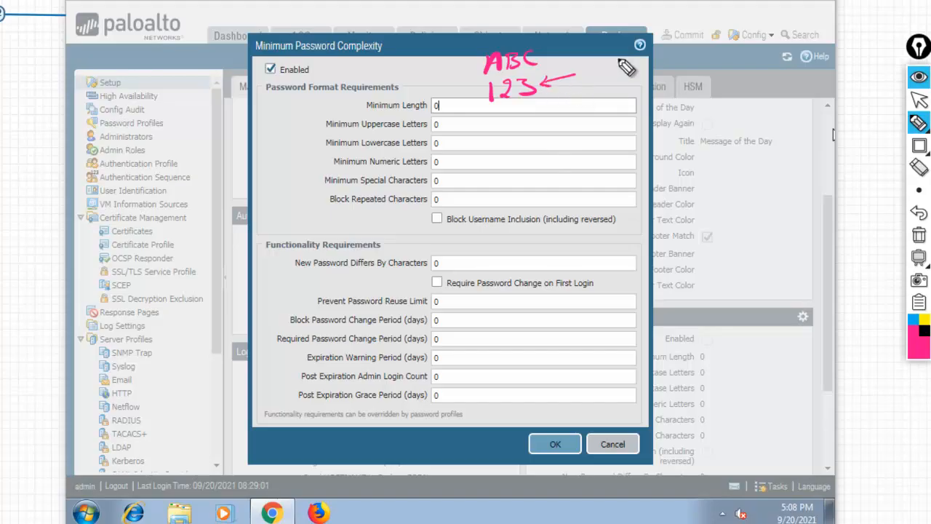
{"action": "mouse_move", "coordinate": [592, 59]}
{"action": "left_mouse_down"}
{"action": "mouse_move", "coordinate": [609, 64]}
{"action": "mouse_move", "coordinate": [585, 77]}
{"action": "mouse_move", "coordinate": [601, 52]}
{"action": "left_mouse_up"}
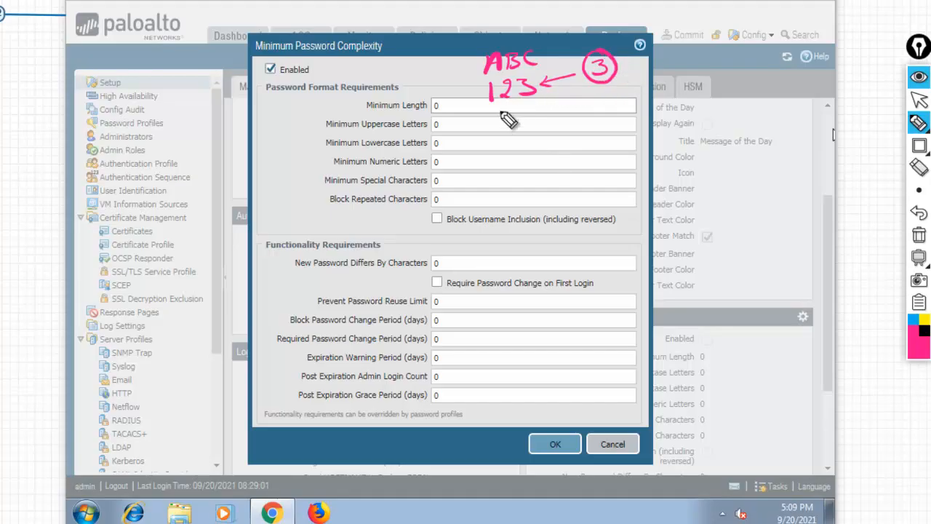
{"action": "left_click_drag", "start_coordinate": [490, 111], "coordinate": [515, 102]}
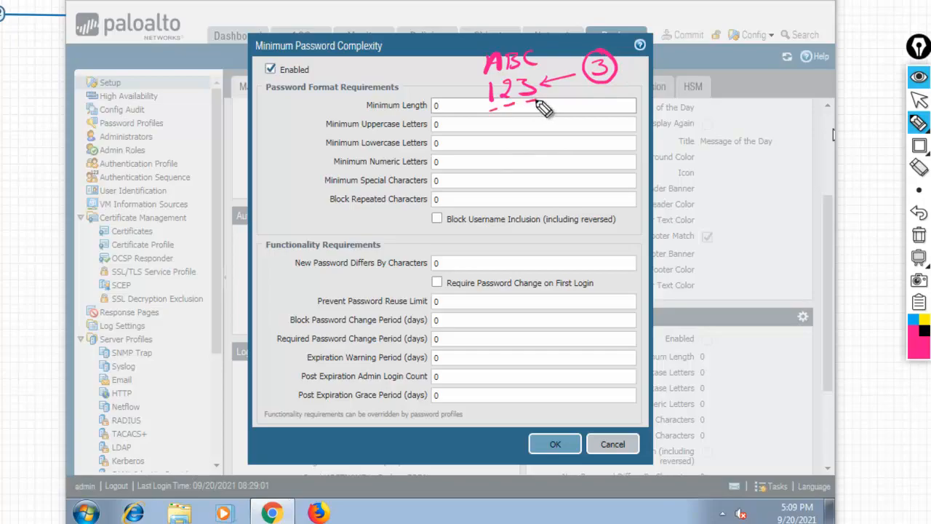
{"action": "left_click", "coordinate": [920, 236]}
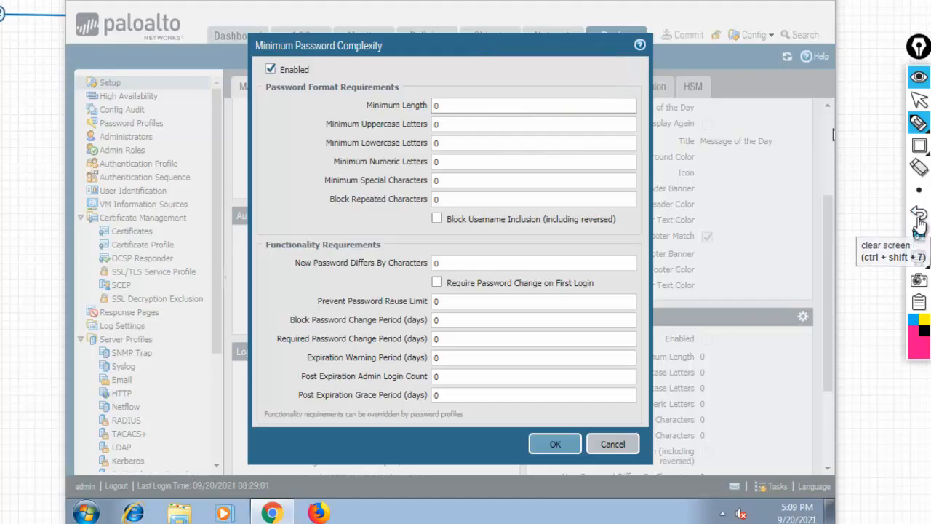
{"action": "left_click", "coordinate": [919, 100]}
Set Minimum Length to 5, clearing the field to reveal its allowed 0–15 range.
{"action": "key", "text": "BackSpace"}
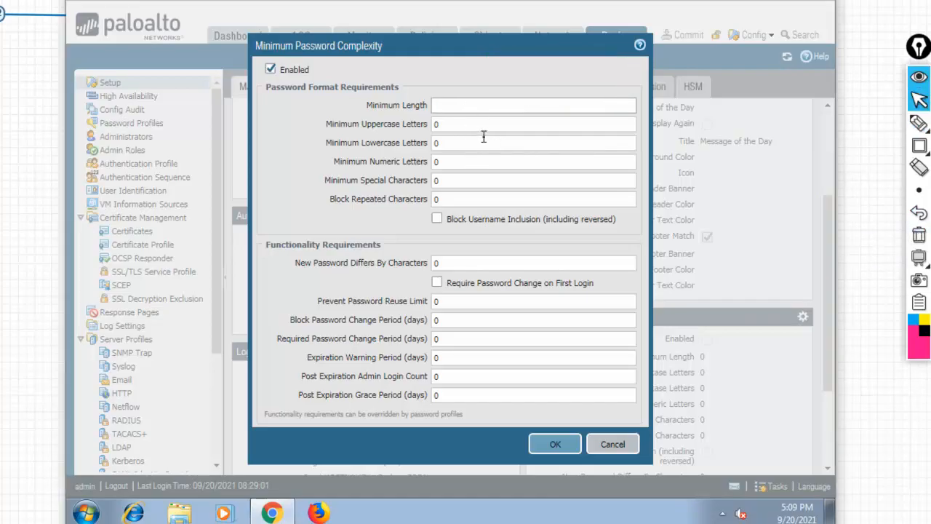
{"action": "type", "text": "5"}
{"action": "key", "text": "BackSpace"}
{"action": "left_click", "coordinate": [450, 129]}
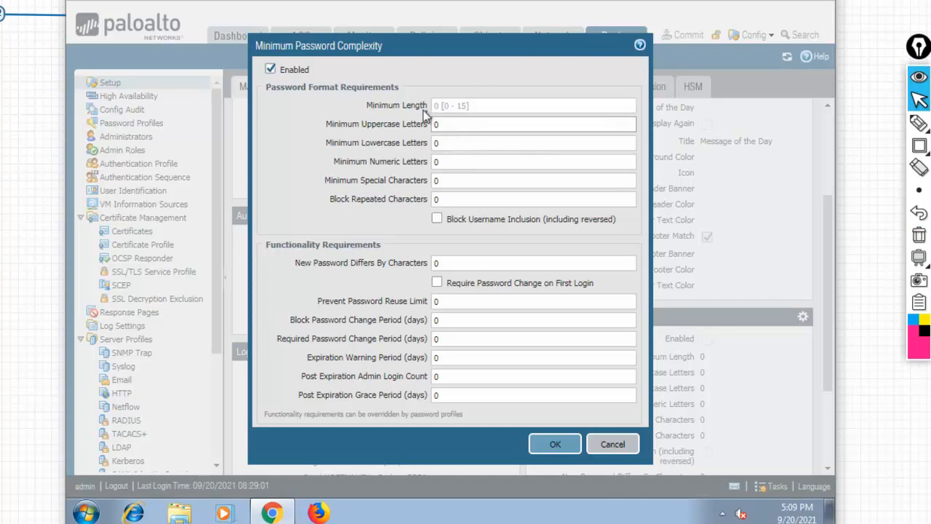
{"action": "left_click", "coordinate": [451, 108]}
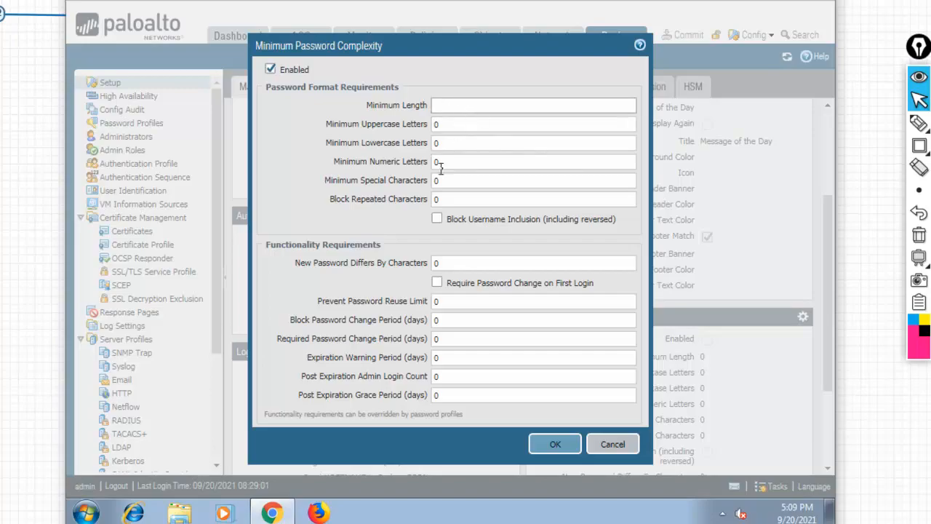
{"action": "left_click", "coordinate": [459, 120]}
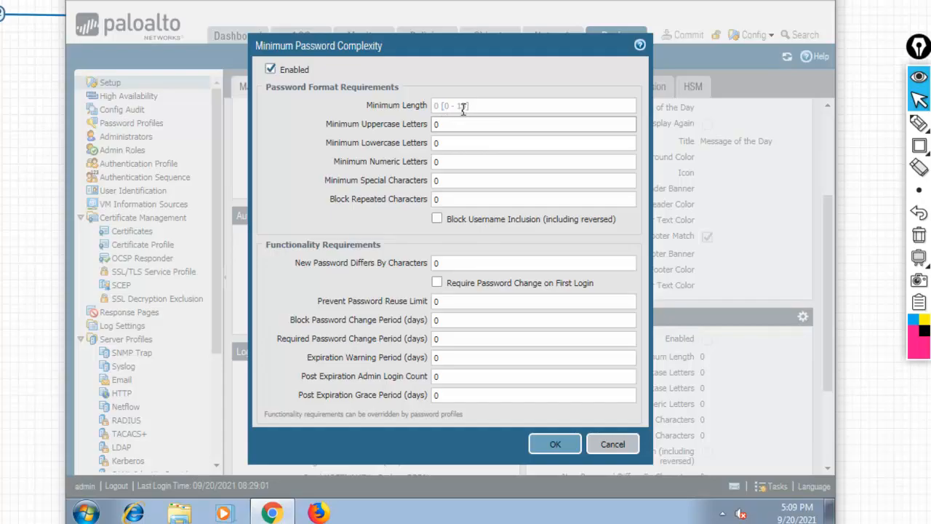
{"action": "left_click", "coordinate": [469, 105]}
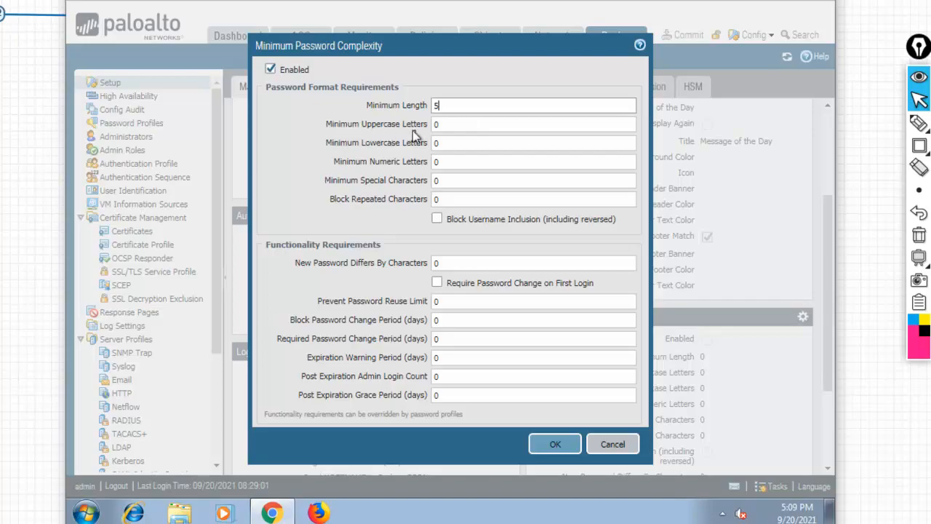
Set Minimum Uppercase, Lowercase, Numeric and Special Characters to 1, and Block Repeated Characters to 2.
{"action": "left_click", "coordinate": [443, 128]}
{"action": "type", "text": "1"}
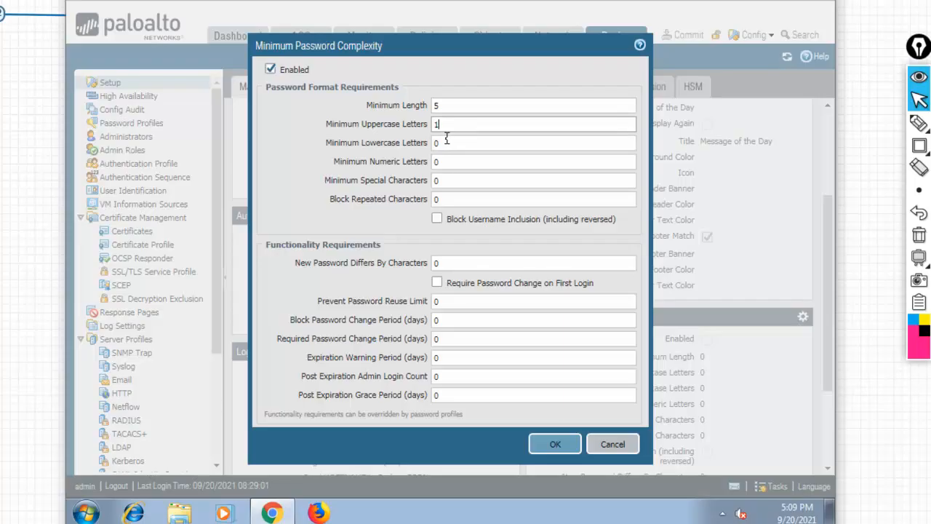
{"action": "left_click", "coordinate": [454, 143]}
{"action": "key", "text": "BackSpace"}
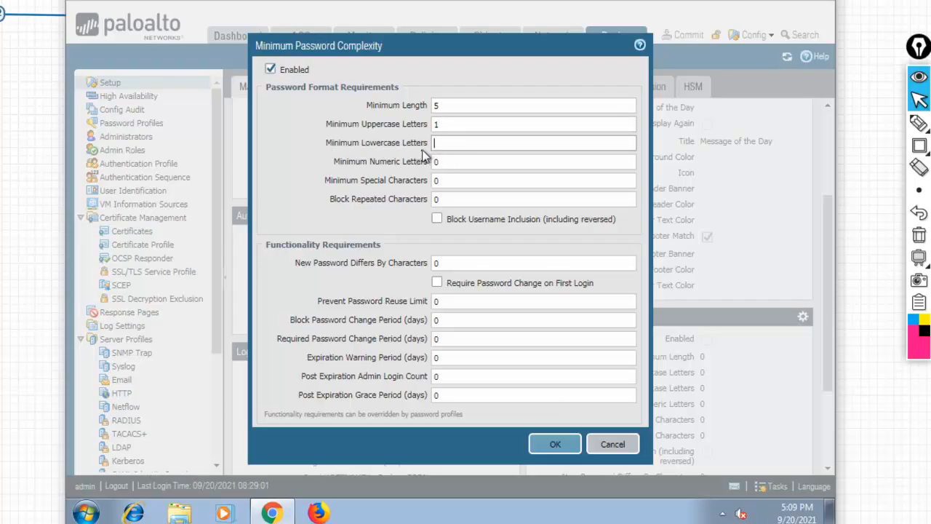
{"action": "type", "text": "1"}
{"action": "left_click", "coordinate": [448, 166]}
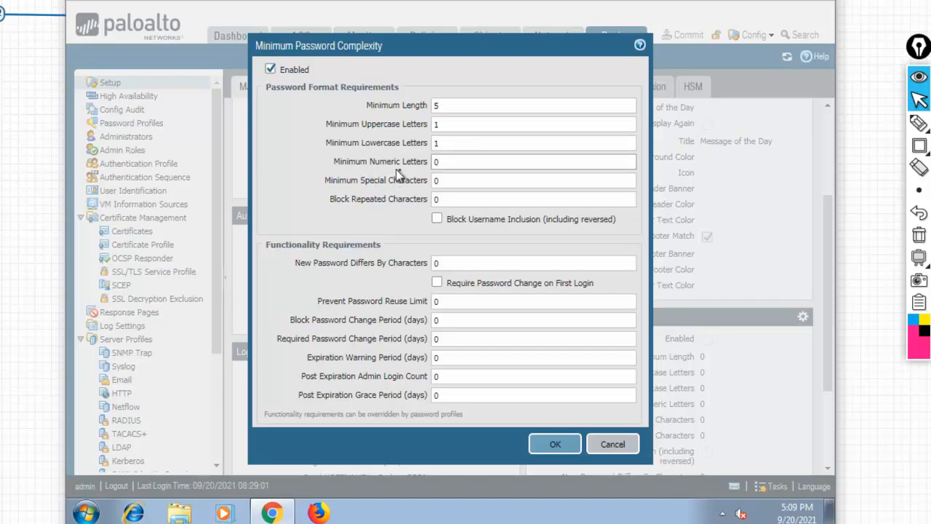
{"action": "key", "text": "BackSpace"}
{"action": "left_click", "coordinate": [462, 181]}
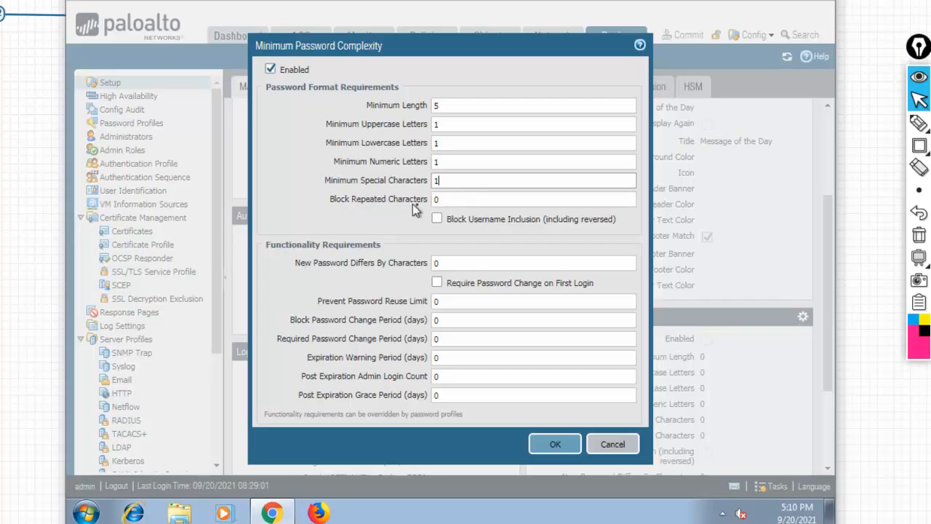
{"action": "left_click", "coordinate": [458, 203]}
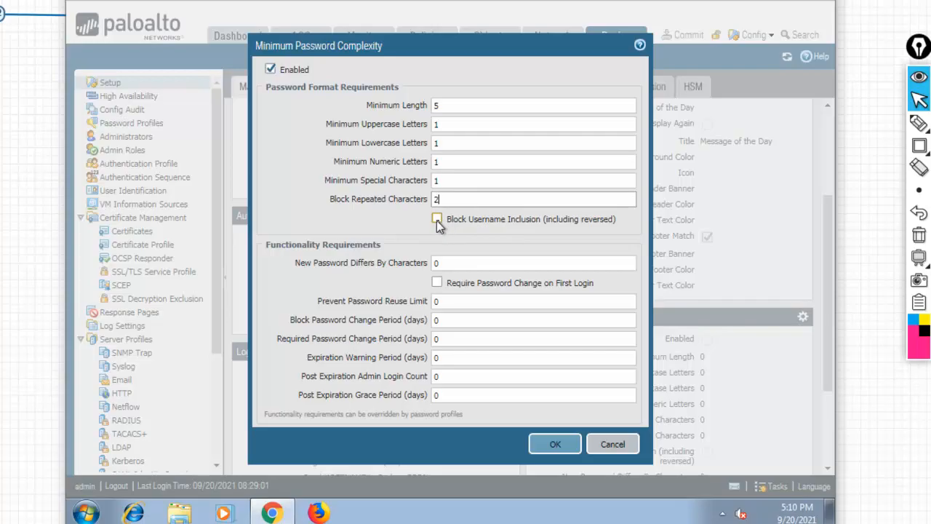
Turn on Block Username Inclusion (including reversed) and handwrite example username and password labels.
{"action": "left_click", "coordinate": [436, 219]}
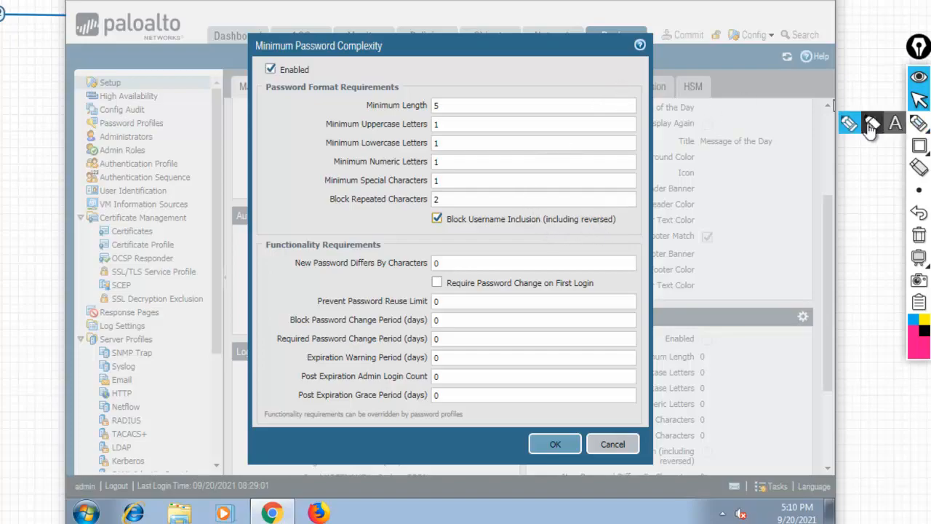
{"action": "left_click", "coordinate": [919, 123]}
{"action": "mouse_move", "coordinate": [522, 64]}
{"action": "left_mouse_down"}
{"action": "mouse_move", "coordinate": [537, 76]}
{"action": "mouse_move", "coordinate": [575, 61]}
{"action": "mouse_move", "coordinate": [603, 71]}
{"action": "left_mouse_up"}
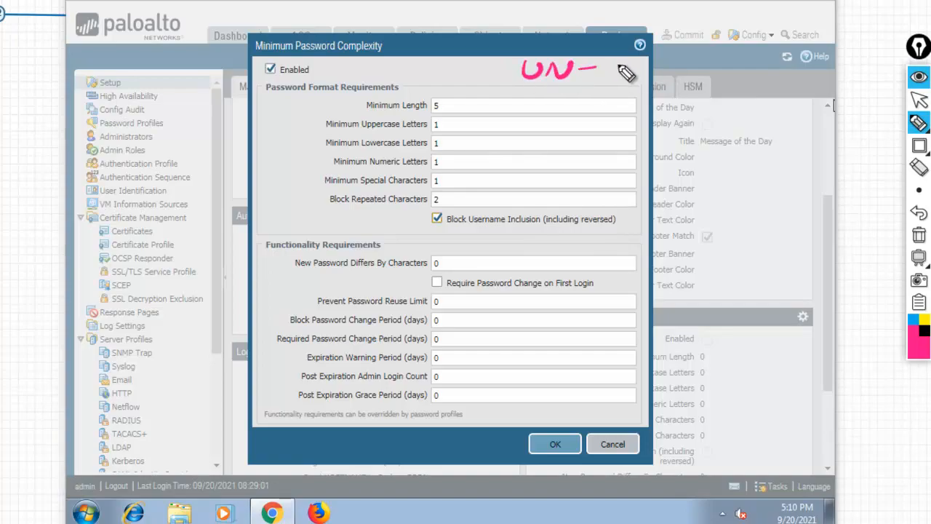
{"action": "mouse_move", "coordinate": [619, 76]}
{"action": "left_mouse_down"}
{"action": "mouse_move", "coordinate": [643, 63]}
{"action": "mouse_move", "coordinate": [666, 64]}
{"action": "mouse_move", "coordinate": [665, 73]}
{"action": "left_mouse_up"}
{"action": "left_click_drag", "start_coordinate": [524, 107], "coordinate": [570, 95]}
{"action": "left_click_drag", "start_coordinate": [577, 96], "coordinate": [586, 95]}
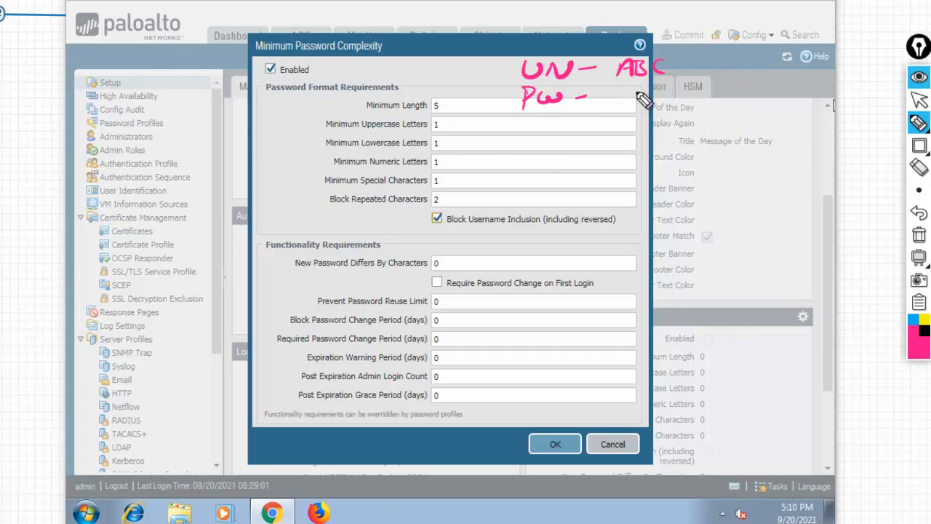
Handwrite and underline an example password, then undo the character-numbering strokes.
{"action": "mouse_move", "coordinate": [614, 109]}
{"action": "left_mouse_down"}
{"action": "mouse_move", "coordinate": [620, 89]}
{"action": "mouse_move", "coordinate": [632, 107]}
{"action": "mouse_move", "coordinate": [630, 99]}
{"action": "mouse_move", "coordinate": [699, 87]}
{"action": "mouse_move", "coordinate": [734, 90]}
{"action": "mouse_move", "coordinate": [747, 103]}
{"action": "mouse_move", "coordinate": [765, 77]}
{"action": "mouse_move", "coordinate": [765, 94]}
{"action": "mouse_move", "coordinate": [803, 87]}
{"action": "left_mouse_up"}
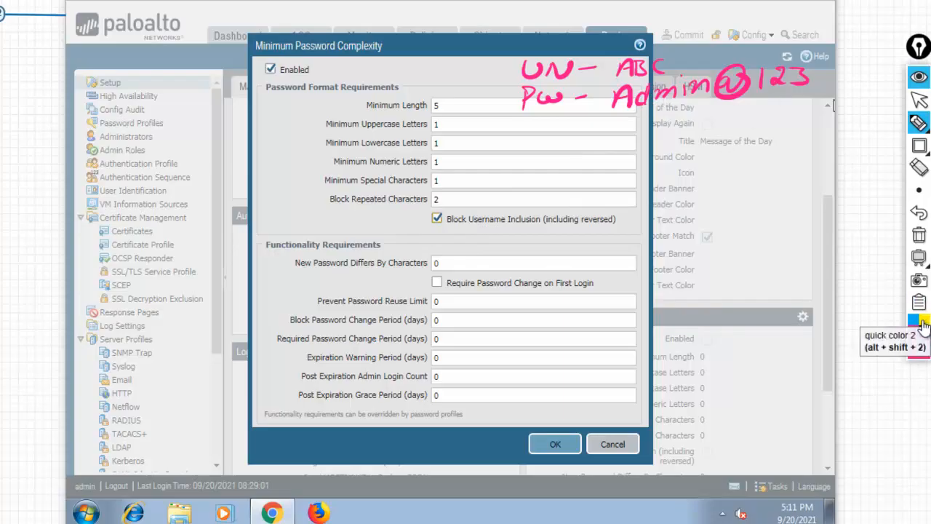
{"action": "left_click_drag", "start_coordinate": [618, 115], "coordinate": [810, 88]}
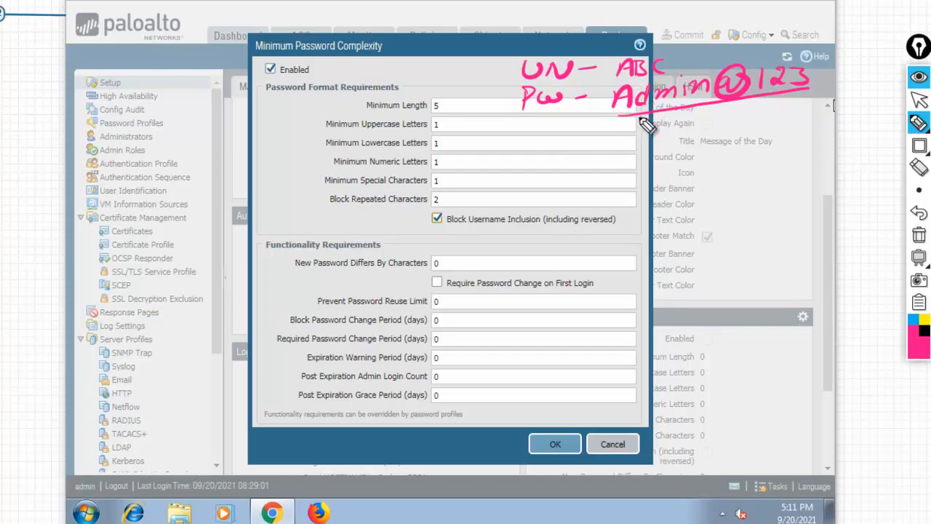
{"action": "mouse_move", "coordinate": [625, 122]}
{"action": "left_mouse_down"}
{"action": "mouse_move", "coordinate": [626, 138]}
{"action": "mouse_move", "coordinate": [665, 135]}
{"action": "mouse_move", "coordinate": [699, 121]}
{"action": "mouse_move", "coordinate": [768, 115]}
{"action": "mouse_move", "coordinate": [790, 97]}
{"action": "left_mouse_up"}
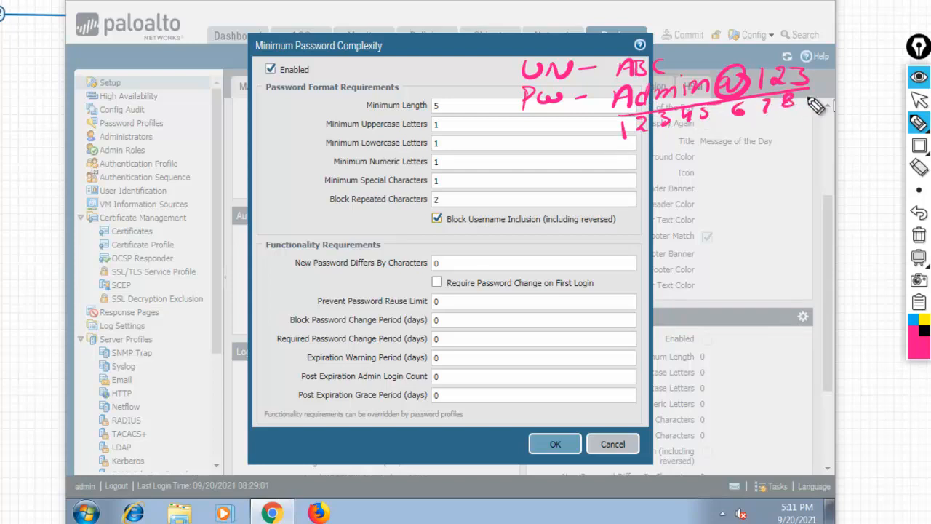
{"action": "left_click", "coordinate": [921, 213]}
{"action": "left_click", "coordinate": [920, 213]}
{"action": "left_click", "coordinate": [921, 213]}
{"action": "left_click", "coordinate": [920, 213]}
{"action": "left_click", "coordinate": [920, 214]}
{"action": "left_click", "coordinate": [920, 214]}
{"action": "left_click", "coordinate": [919, 214]}
{"action": "left_click", "coordinate": [919, 213]}
{"action": "left_click", "coordinate": [918, 213]}
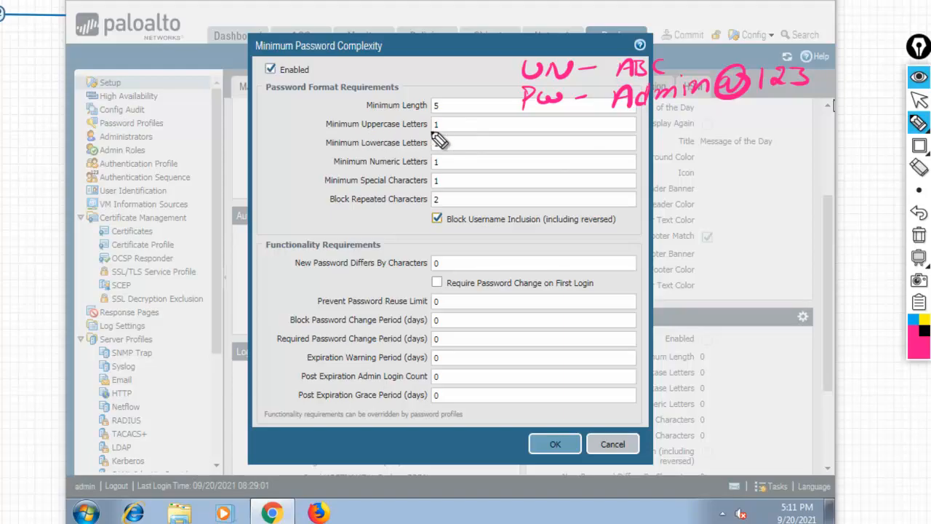
{"action": "left_click_drag", "start_coordinate": [434, 128], "coordinate": [441, 129]}
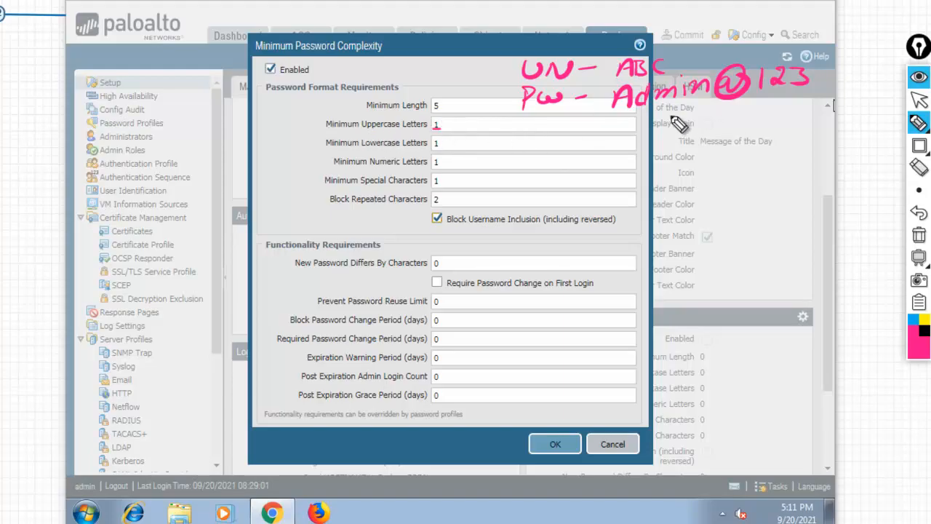
{"action": "left_click_drag", "start_coordinate": [613, 112], "coordinate": [635, 110]}
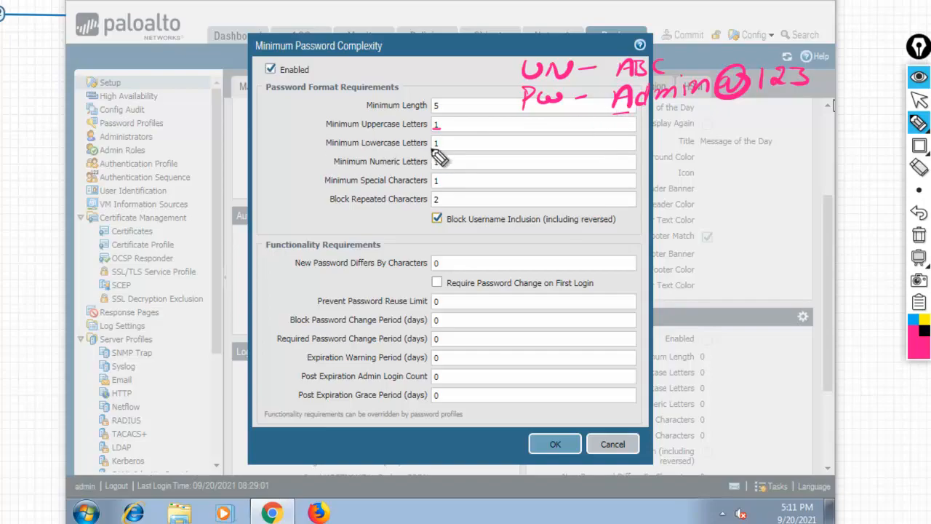
{"action": "left_click_drag", "start_coordinate": [433, 148], "coordinate": [440, 148]}
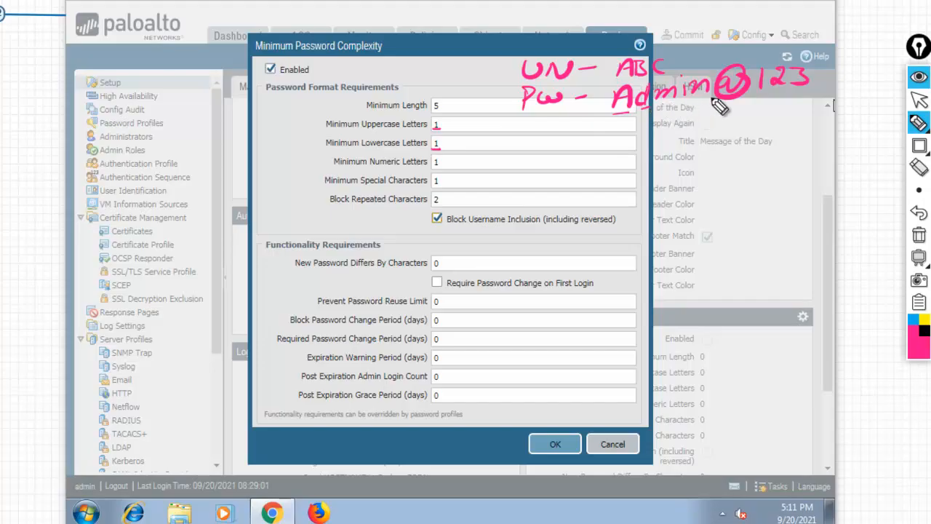
{"action": "left_click_drag", "start_coordinate": [434, 167], "coordinate": [443, 166]}
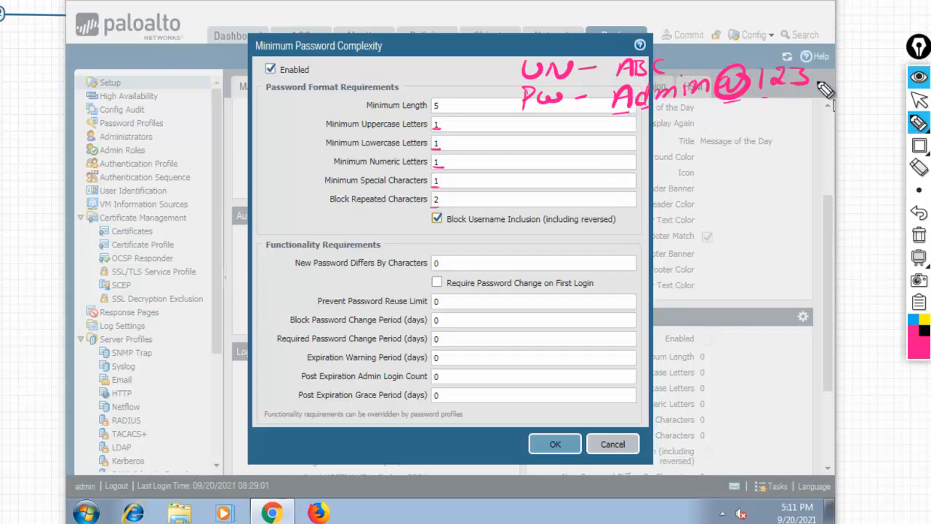
{"action": "mouse_move", "coordinate": [818, 86]}
{"action": "left_mouse_down"}
{"action": "mouse_move", "coordinate": [825, 66]}
{"action": "mouse_move", "coordinate": [833, 86]}
{"action": "mouse_move", "coordinate": [830, 77]}
{"action": "mouse_move", "coordinate": [854, 68]}
{"action": "mouse_move", "coordinate": [850, 82]}
{"action": "left_mouse_up"}
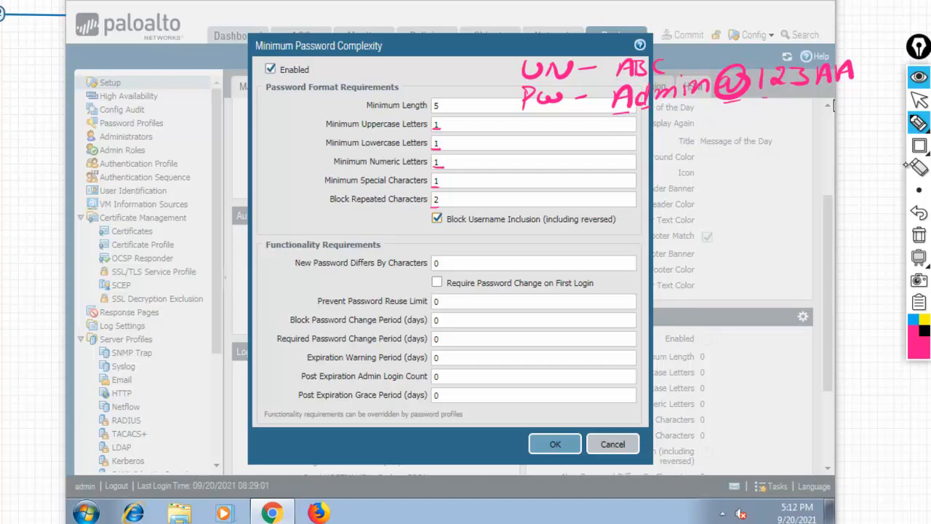
{"action": "left_click", "coordinate": [921, 212]}
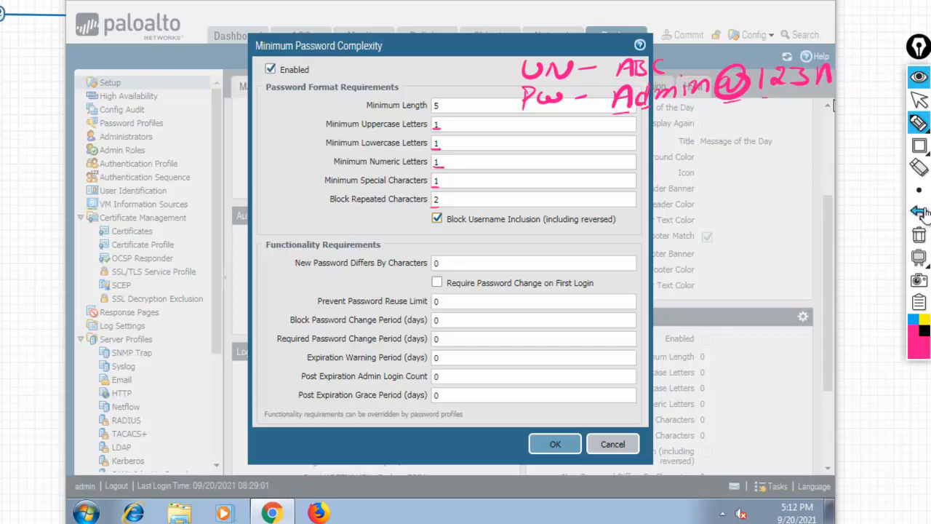
{"action": "left_click", "coordinate": [921, 213]}
{"action": "left_click", "coordinate": [919, 100]}
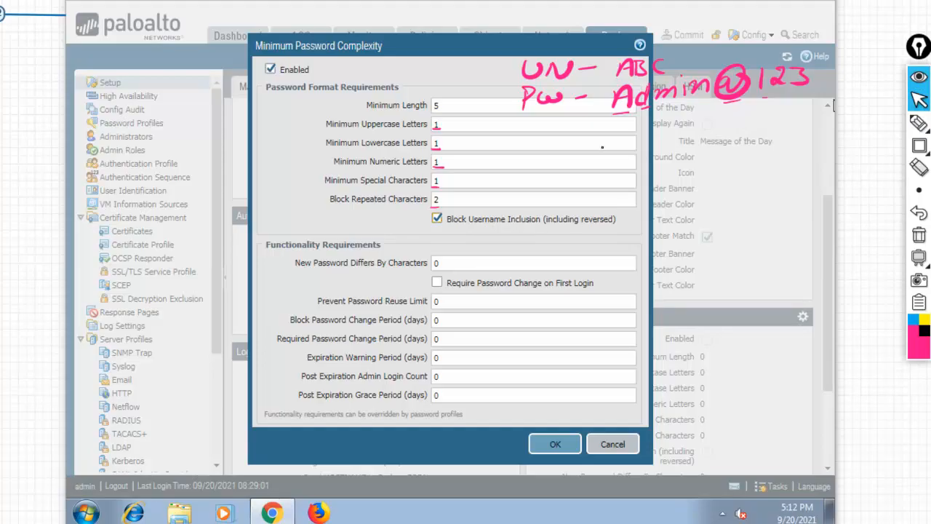
{"action": "left_click", "coordinate": [919, 122]}
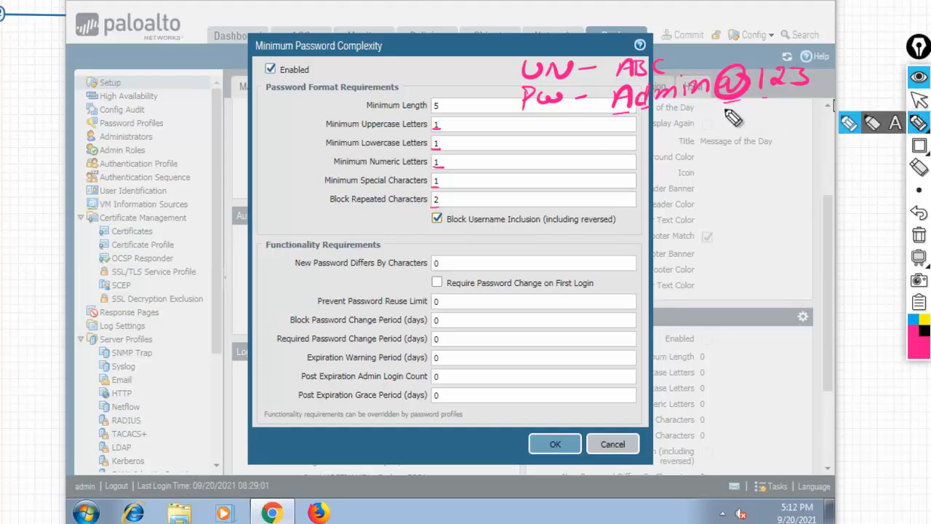
{"action": "left_click_drag", "start_coordinate": [613, 114], "coordinate": [799, 94]}
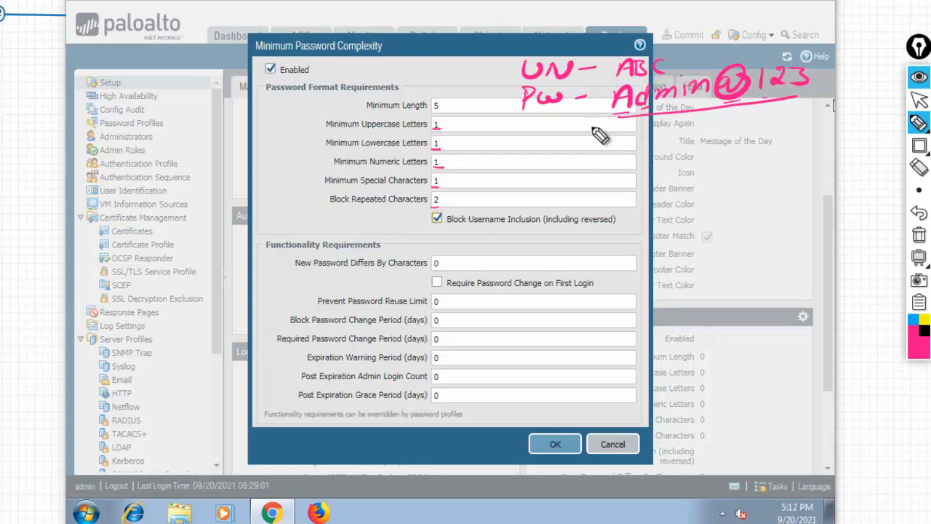
{"action": "mouse_move", "coordinate": [643, 146]}
{"action": "left_mouse_down"}
{"action": "mouse_move", "coordinate": [720, 150]}
{"action": "mouse_move", "coordinate": [746, 130]}
{"action": "mouse_move", "coordinate": [786, 142]}
{"action": "left_mouse_up"}
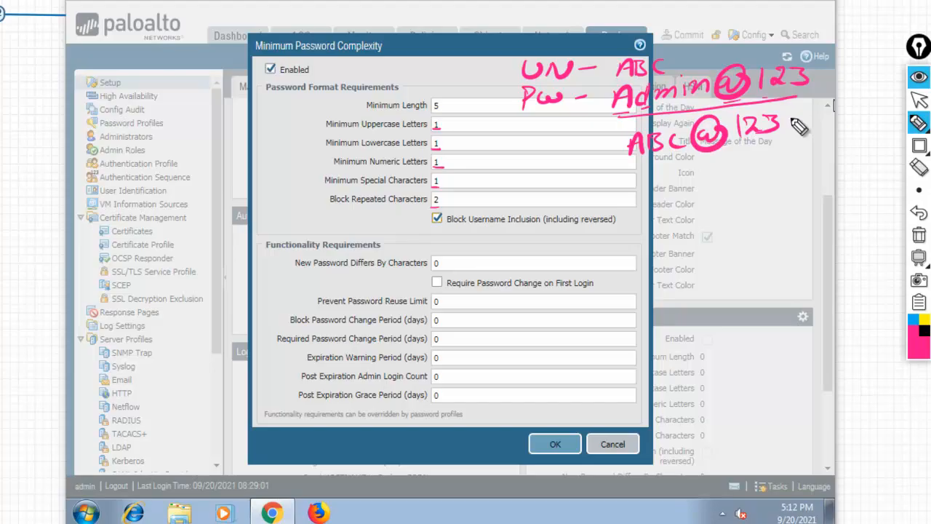
{"action": "left_click_drag", "start_coordinate": [793, 125], "coordinate": [791, 131]}
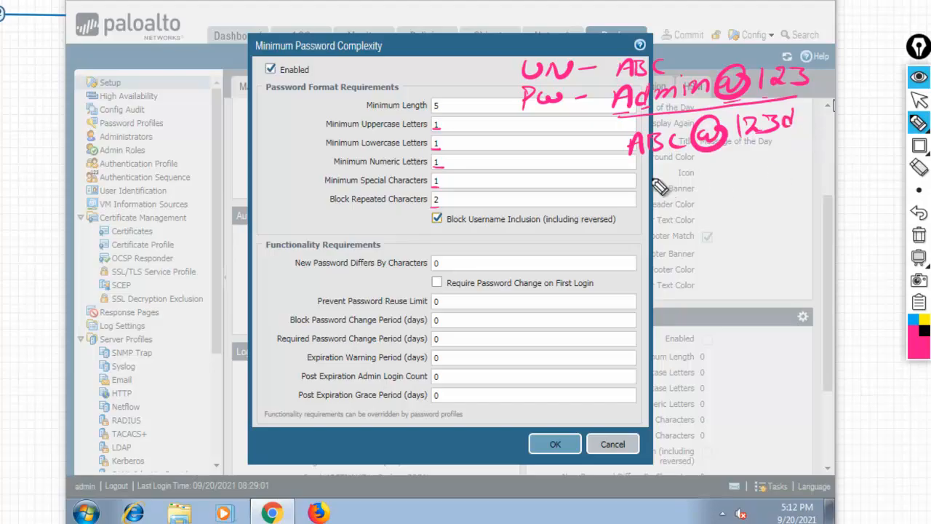
{"action": "left_click_drag", "start_coordinate": [601, 146], "coordinate": [619, 163]}
{"action": "left_click_drag", "start_coordinate": [618, 145], "coordinate": [601, 163]}
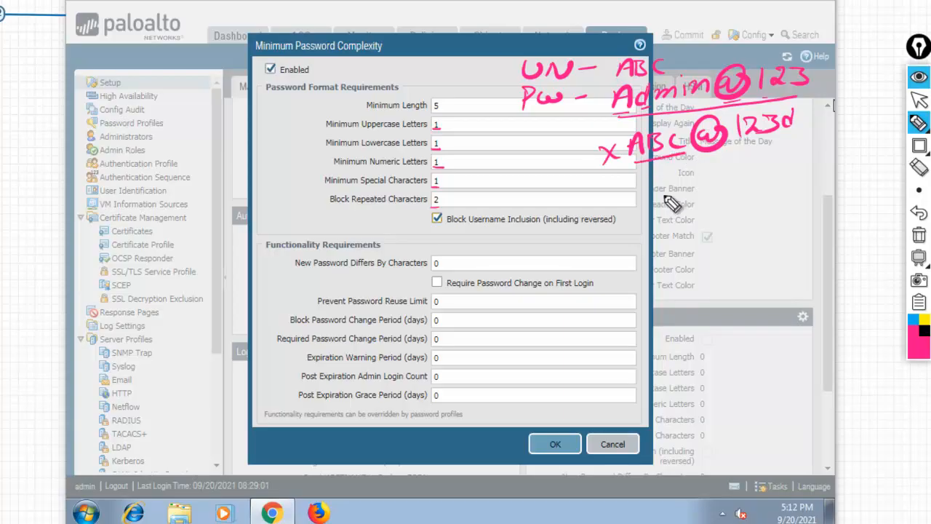
{"action": "mouse_move", "coordinate": [615, 144]}
{"action": "left_mouse_down"}
{"action": "mouse_move", "coordinate": [606, 163]}
{"action": "mouse_move", "coordinate": [618, 160]}
{"action": "left_mouse_up"}
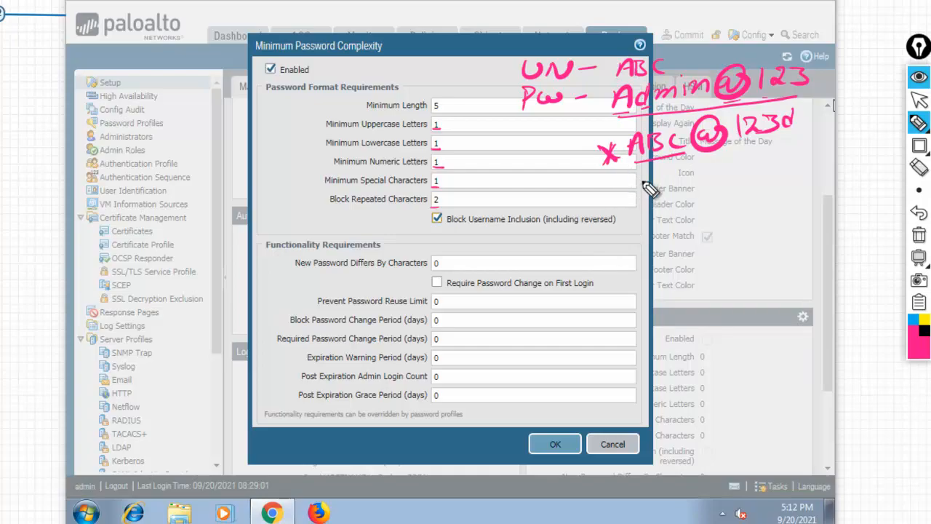
{"action": "mouse_move", "coordinate": [650, 177]}
{"action": "left_mouse_down"}
{"action": "mouse_move", "coordinate": [644, 191]}
{"action": "mouse_move", "coordinate": [668, 191]}
{"action": "mouse_move", "coordinate": [797, 151]}
{"action": "left_mouse_up"}
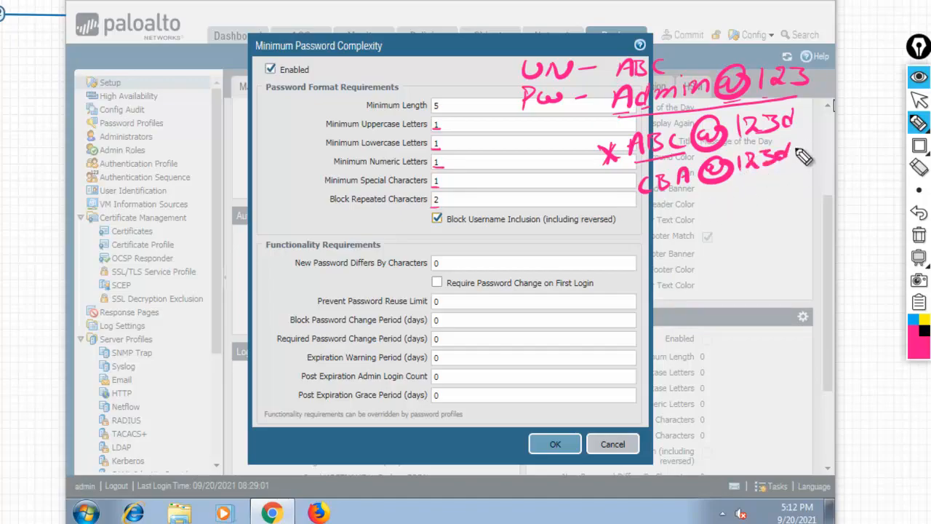
{"action": "left_click_drag", "start_coordinate": [620, 182], "coordinate": [640, 202]}
{"action": "mouse_move", "coordinate": [640, 181]}
{"action": "left_mouse_down"}
{"action": "mouse_move", "coordinate": [619, 204]}
{"action": "mouse_move", "coordinate": [700, 188]}
{"action": "mouse_move", "coordinate": [699, 178]}
{"action": "left_mouse_up"}
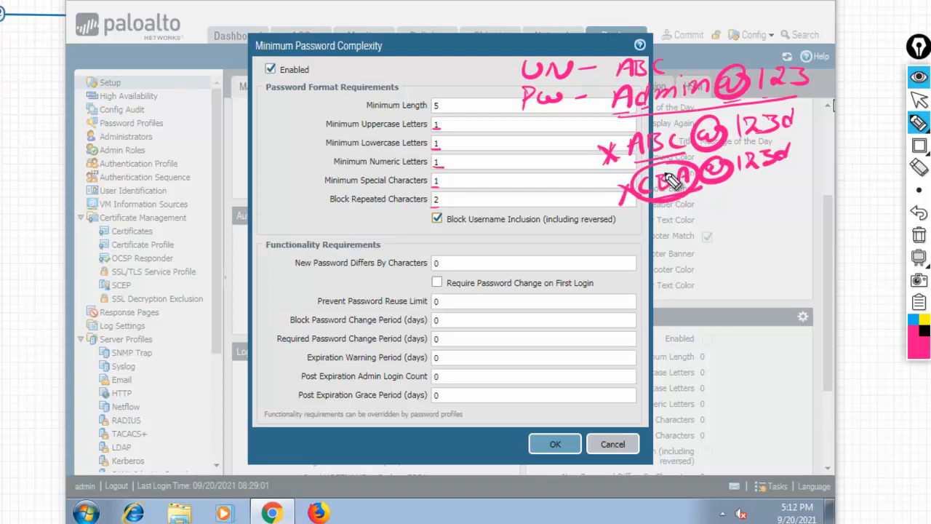
{"action": "left_click", "coordinate": [919, 212]}
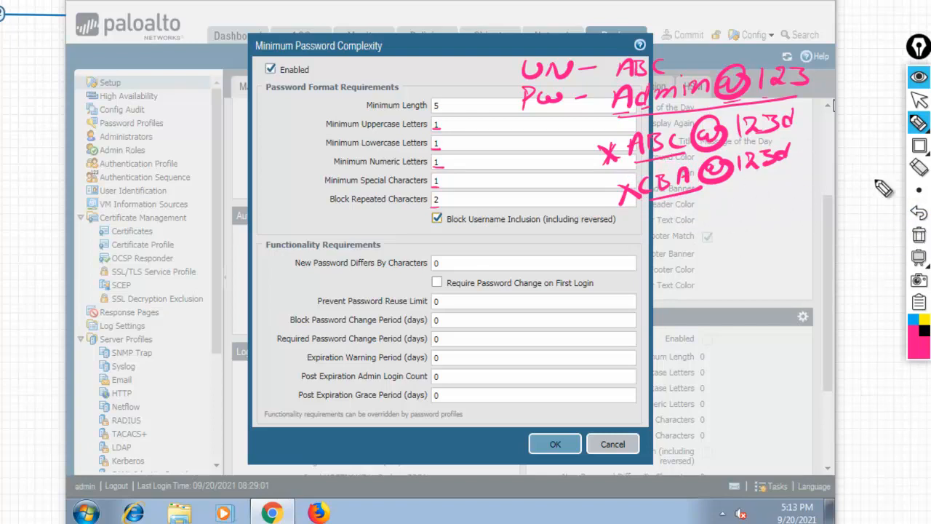
{"action": "left_click", "coordinate": [919, 234]}
Save the password complexity settings, commit the configuration, and close the commit status.
{"action": "left_click", "coordinate": [921, 100]}
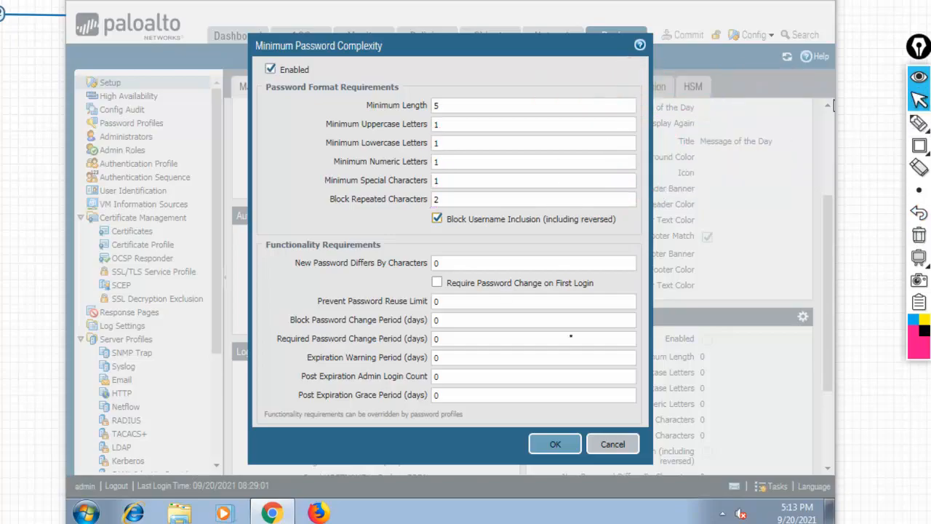
{"action": "left_click", "coordinate": [558, 447]}
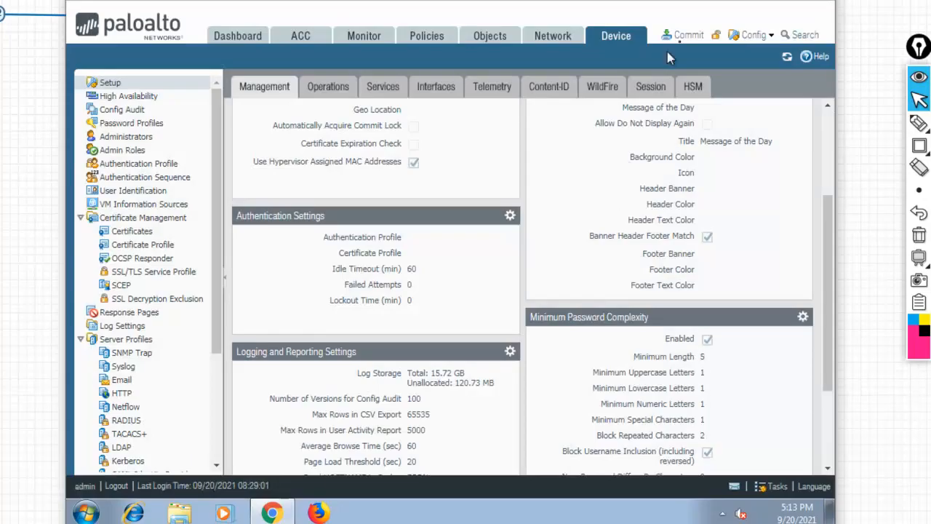
{"action": "left_click", "coordinate": [685, 36]}
{"action": "left_click", "coordinate": [587, 421]}
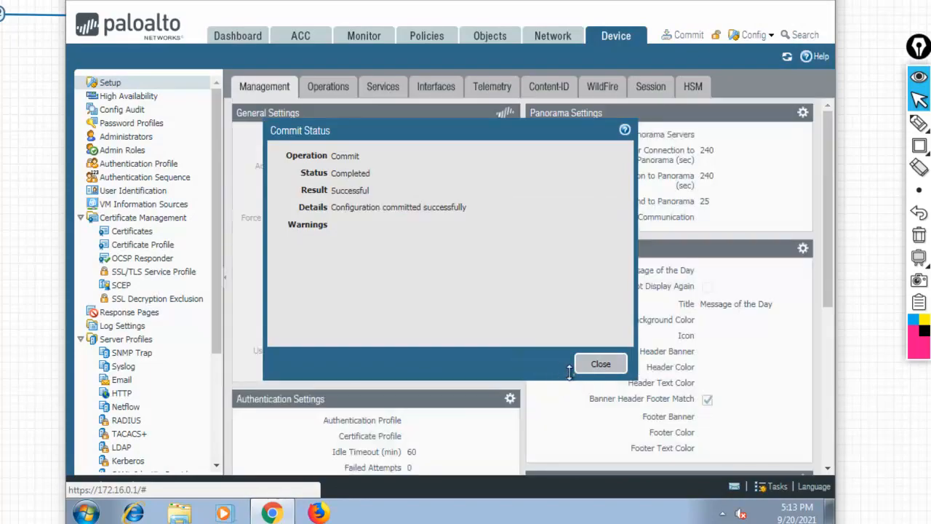
{"action": "left_click", "coordinate": [601, 365]}
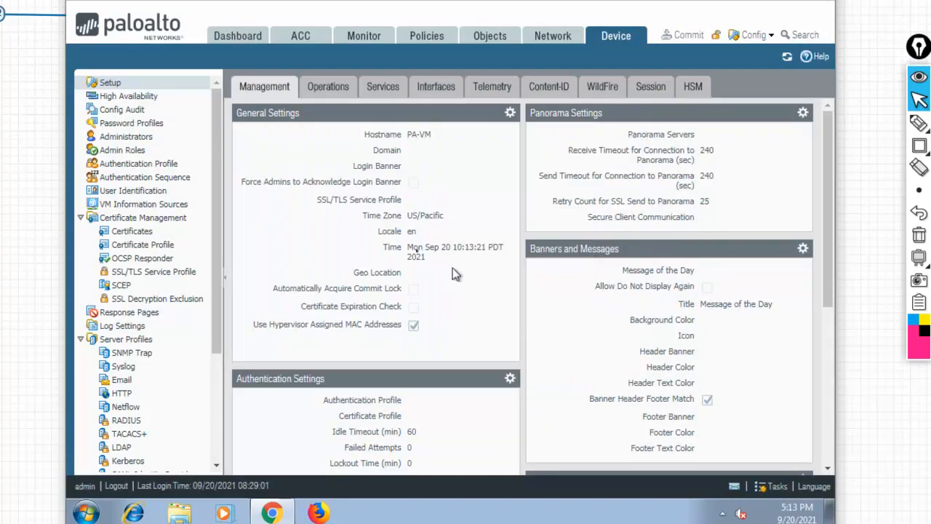
Add administrator 'abc' with a password entered and confirmed, and save it.
{"action": "left_click", "coordinate": [127, 137]}
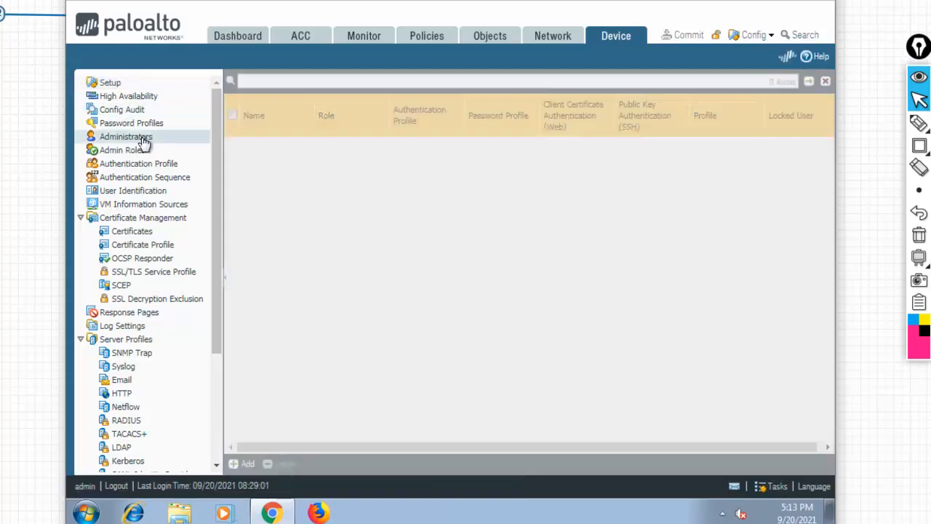
{"action": "left_click", "coordinate": [246, 464]}
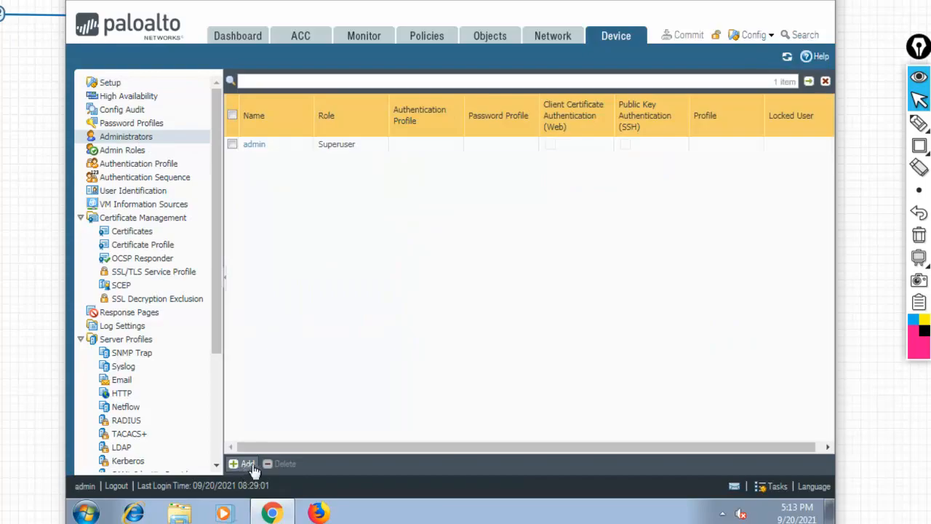
{"action": "type", "text": "abc"}
{"action": "key", "text": "Tab"}
{"action": "key", "text": "Tab"}
{"action": "key", "text": "Tab"}
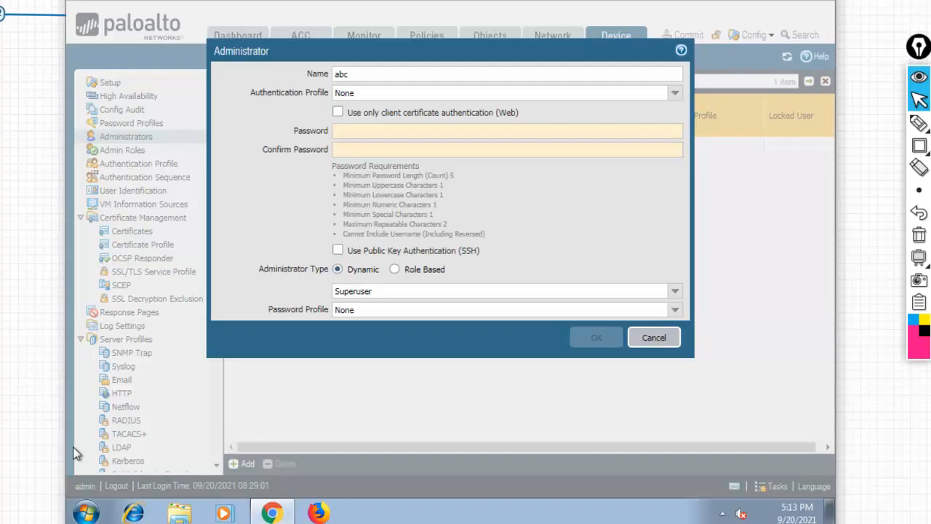
{"action": "type", "text": "a"}
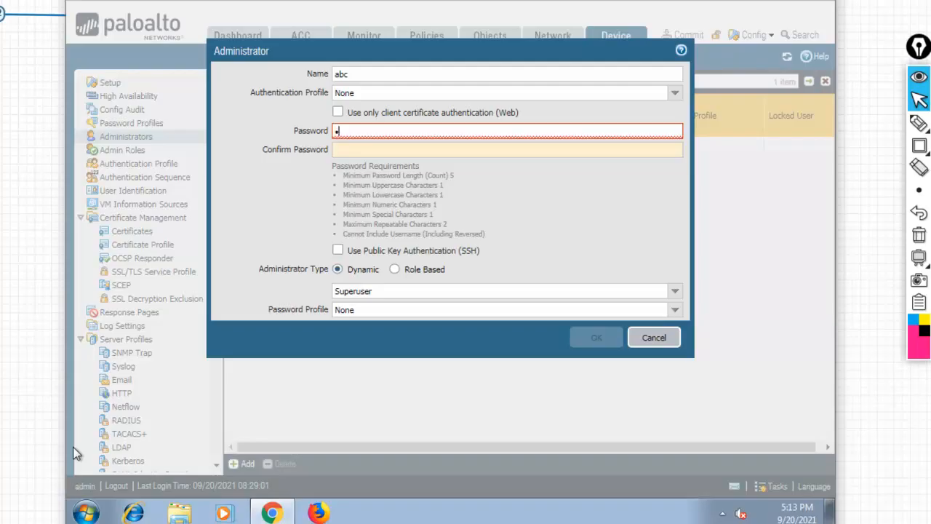
{"action": "type", "text": "dmin@123"}
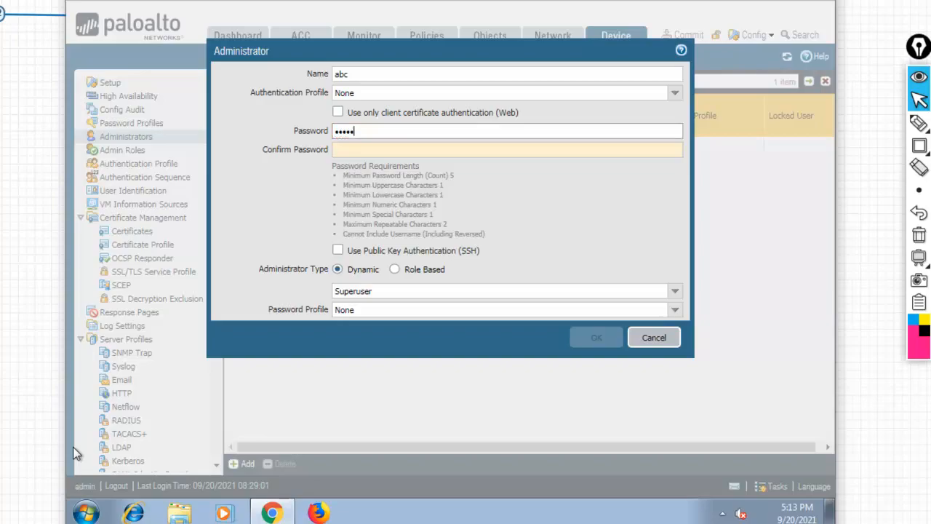
{"action": "key", "text": "Tab"}
{"action": "type", "text": "admin@"}
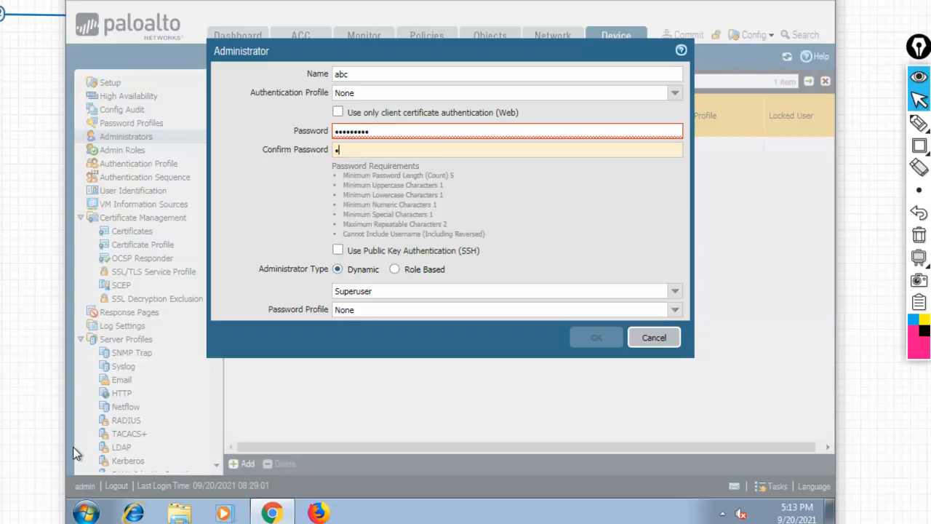
{"action": "type", "text": "123"}
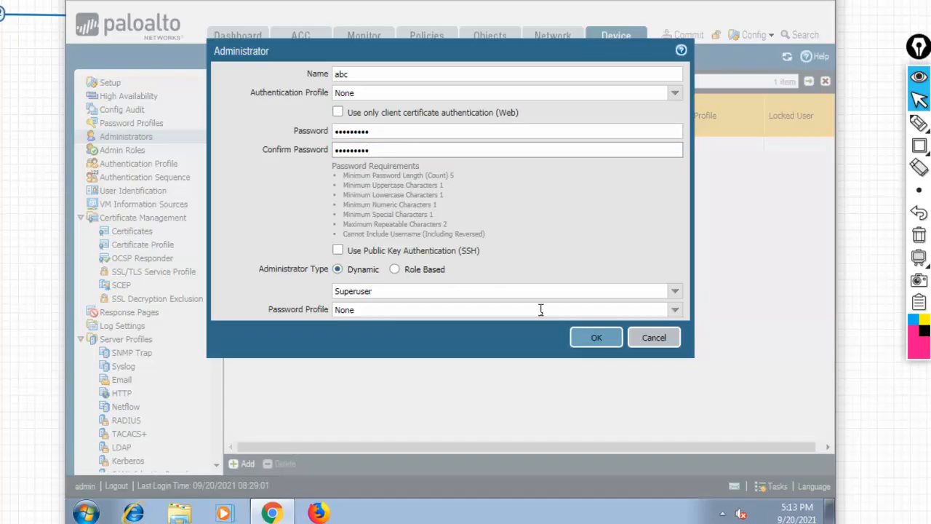
{"action": "left_click", "coordinate": [595, 339]}
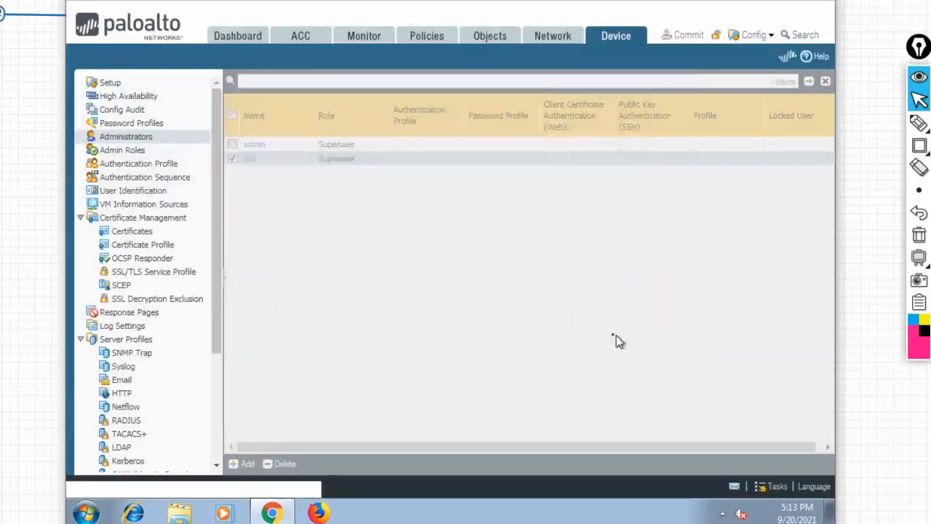
Edit abc's password and its confirmation, save, and dismiss the invalid-password error.
{"action": "left_click", "coordinate": [250, 159]}
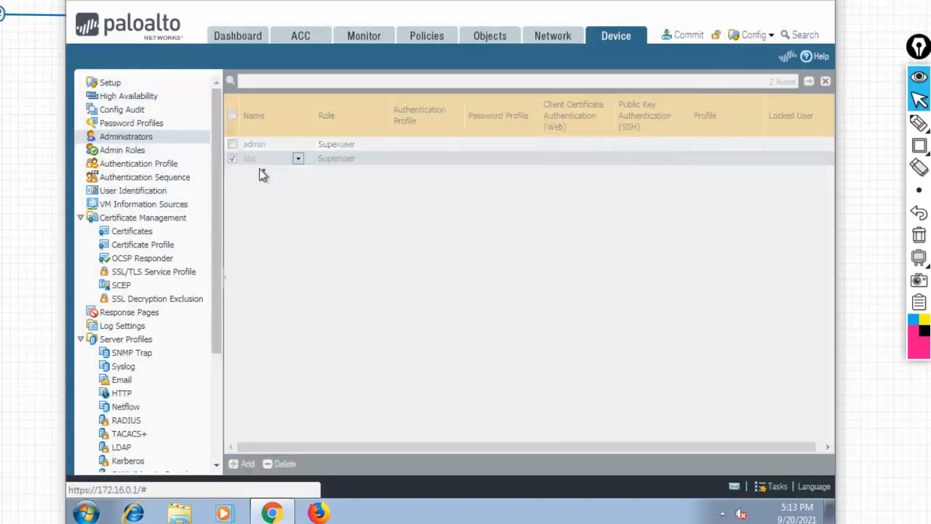
{"action": "left_click", "coordinate": [391, 131]}
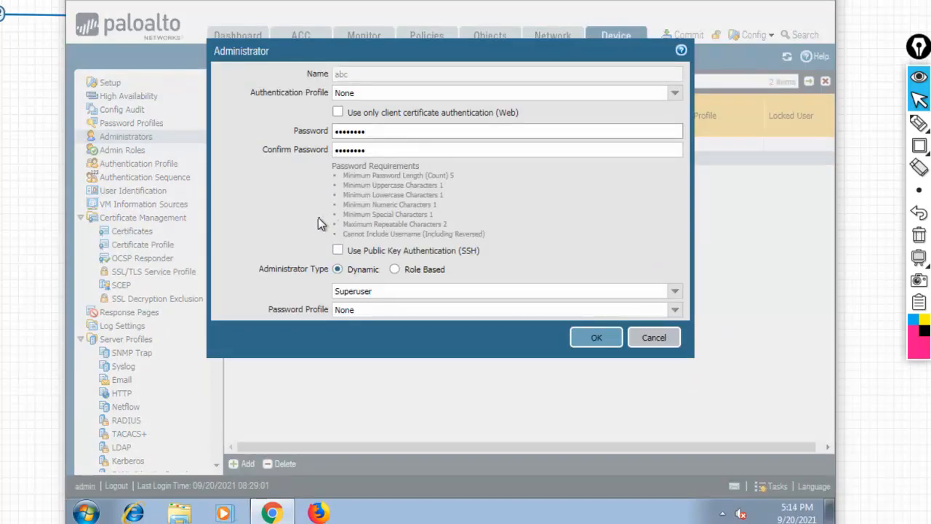
{"action": "type", "text": "12"}
{"action": "left_click", "coordinate": [385, 153]}
{"action": "type", "text": "12"}
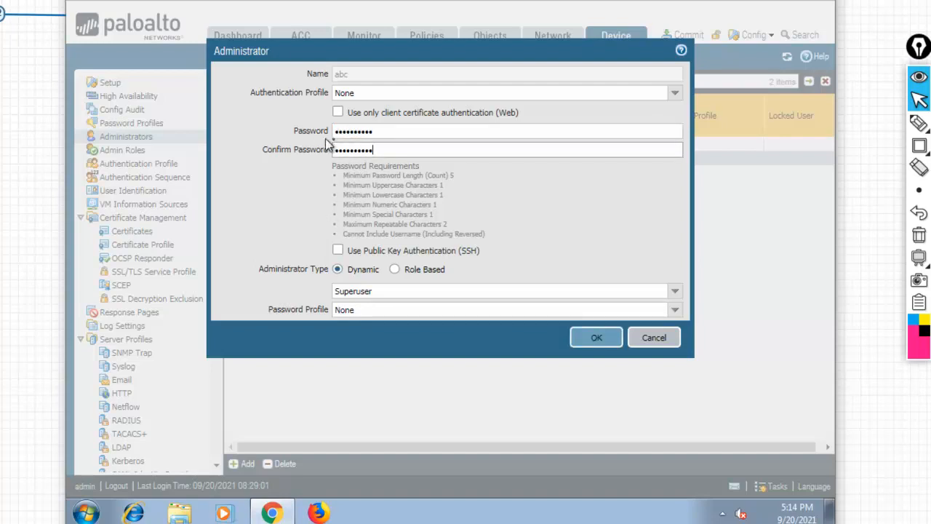
{"action": "left_click", "coordinate": [597, 340]}
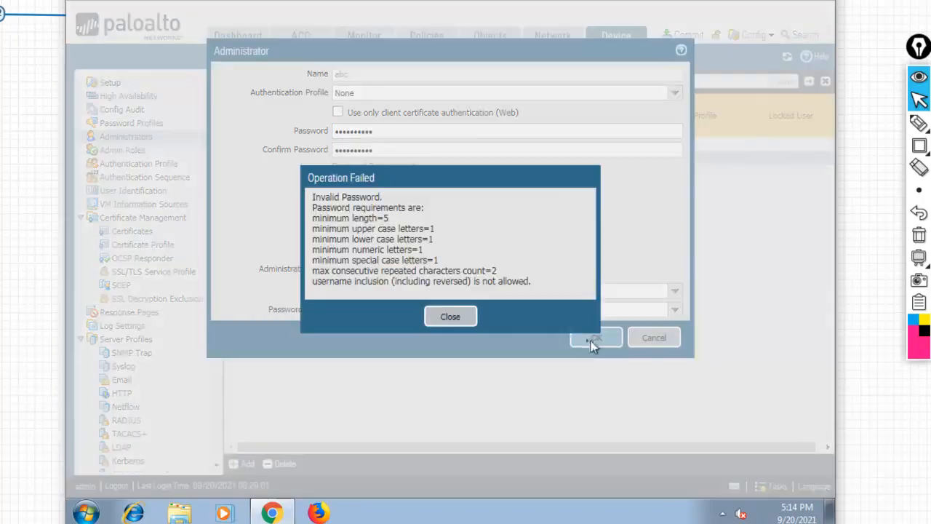
{"action": "left_click", "coordinate": [469, 315]}
Shorten both password fields by one character and retry; the password is rejected again.
{"action": "left_click", "coordinate": [382, 131]}
{"action": "key", "text": "BackSpace"}
{"action": "left_click", "coordinate": [379, 150]}
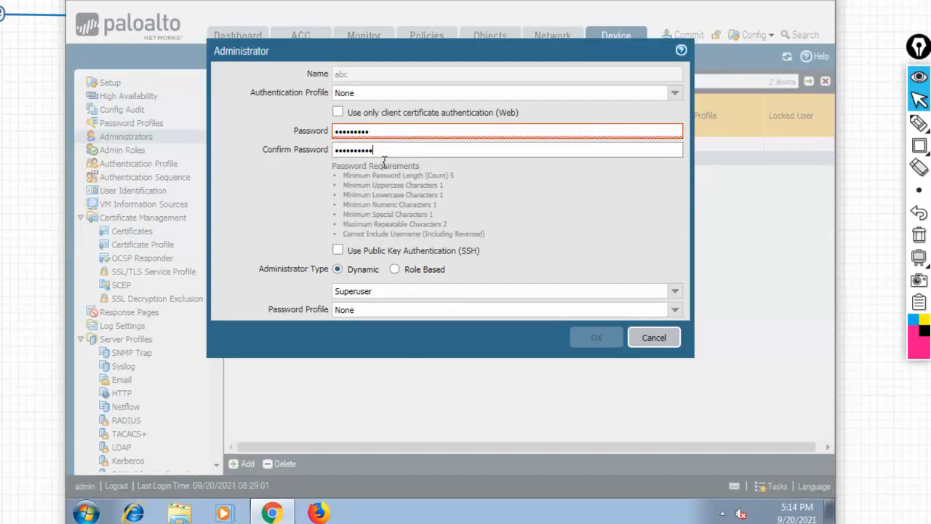
{"action": "key", "text": "BackSpace"}
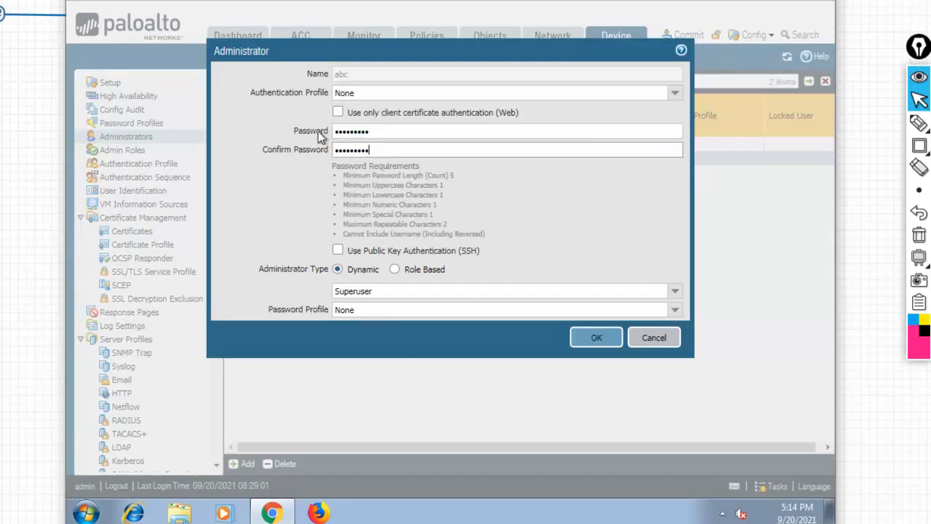
{"action": "left_click", "coordinate": [596, 337]}
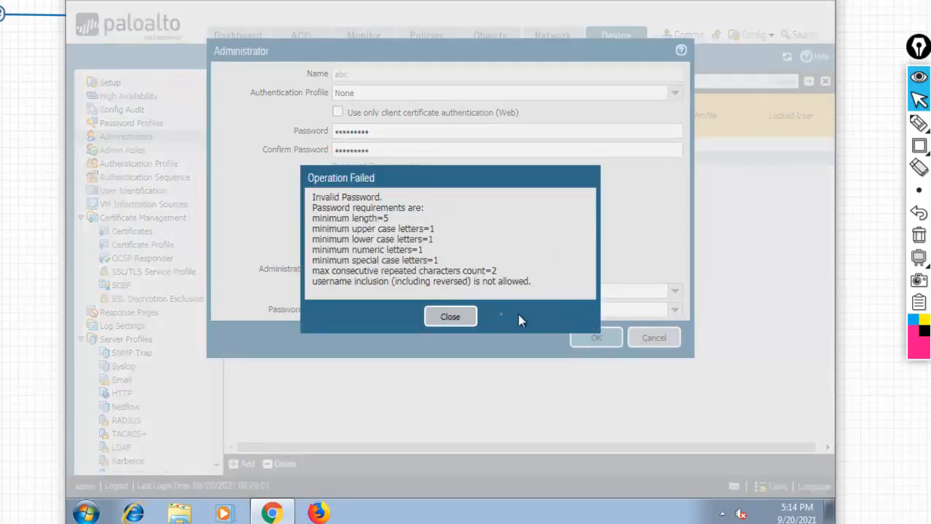
{"action": "left_click", "coordinate": [449, 316]}
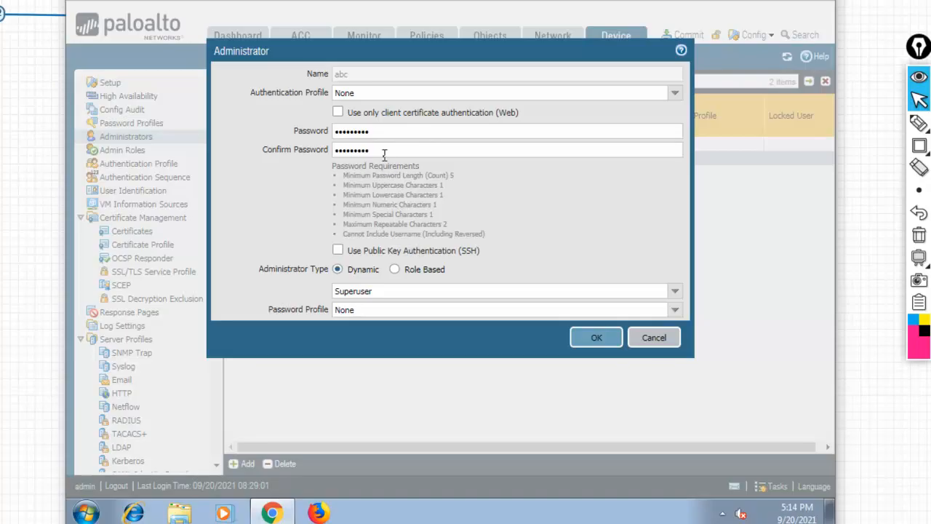
Clear both password fields, type a new password, submit, and dismiss the invalid-password error.
{"action": "left_click_drag", "start_coordinate": [350, 131], "coordinate": [276, 129]}
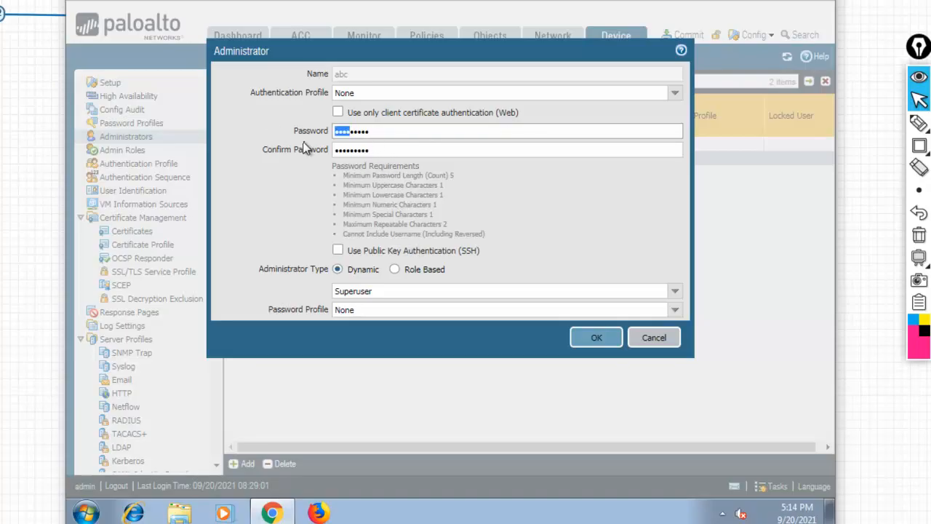
{"action": "key", "text": "Right"}
{"action": "key", "text": "Right"}
{"action": "key", "text": "Right"}
{"action": "key", "text": "Right"}
{"action": "key", "text": "Right"}
{"action": "key", "text": "Right"}
{"action": "key", "text": "BackSpace"}
{"action": "key", "text": "BackSpace"}
{"action": "key", "text": "BackSpace"}
{"action": "key", "text": "BackSpace"}
{"action": "key", "text": "BackSpace"}
{"action": "key", "text": "BackSpace"}
{"action": "key", "text": "BackSpace"}
{"action": "key", "text": "BackSpace"}
{"action": "key", "text": "BackSpace"}
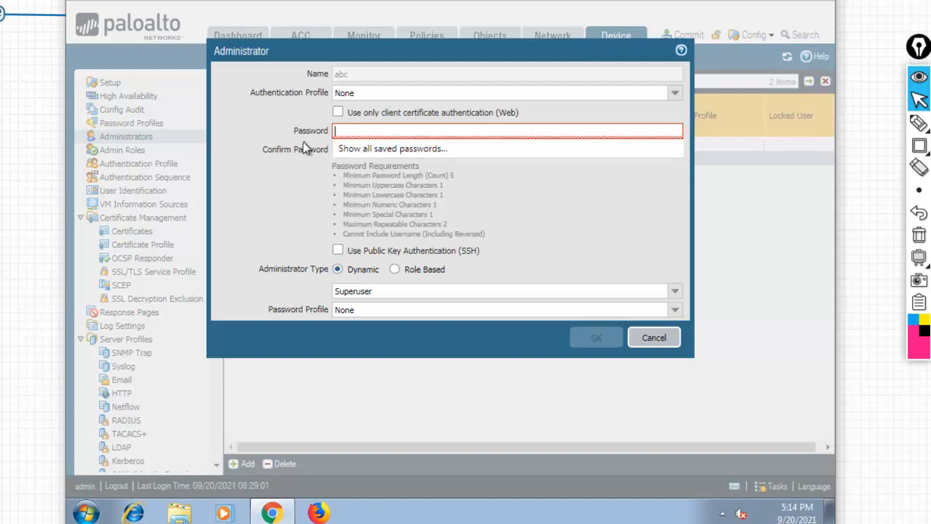
{"action": "key", "text": "Tab"}
{"action": "key", "text": "BackSpace"}
{"action": "key", "text": "shift+Tab"}
{"action": "type", "text": "•••••••••"}
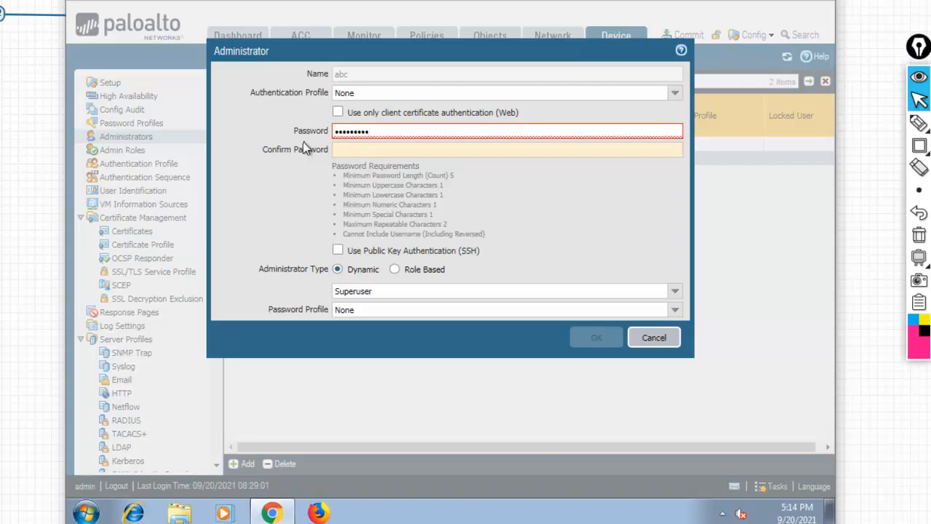
{"action": "type", "text": "••"}
{"action": "key", "text": "BackSpace"}
{"action": "key", "text": "BackSpace"}
{"action": "type", "text": "••••••••••"}
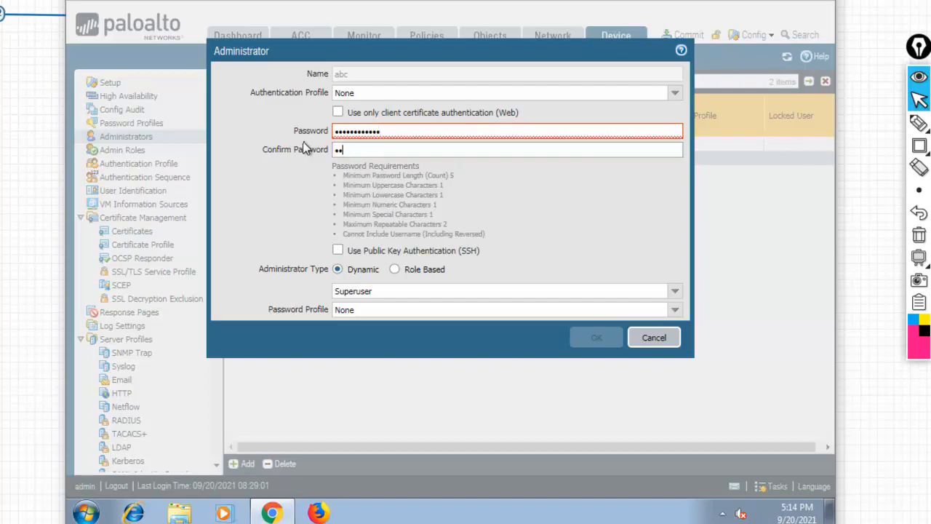
{"action": "type", "text": "••••"}
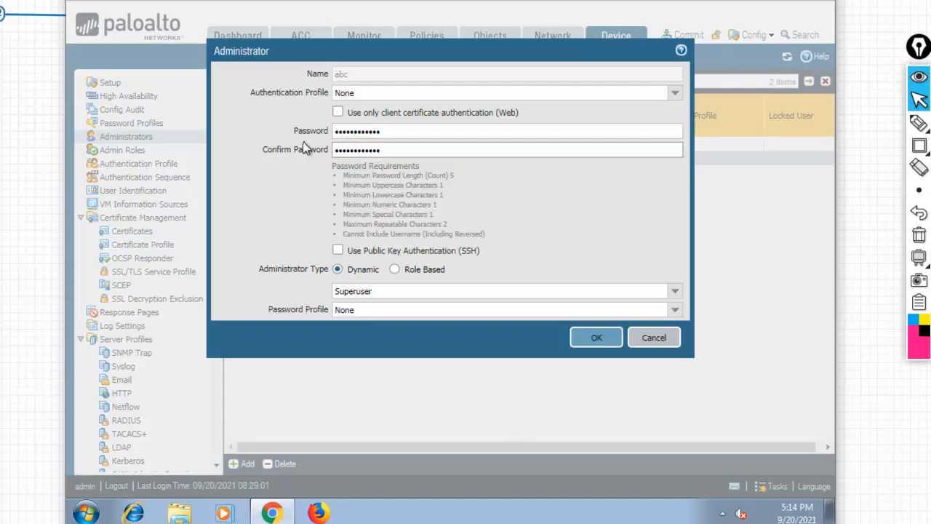
{"action": "left_click", "coordinate": [596, 338]}
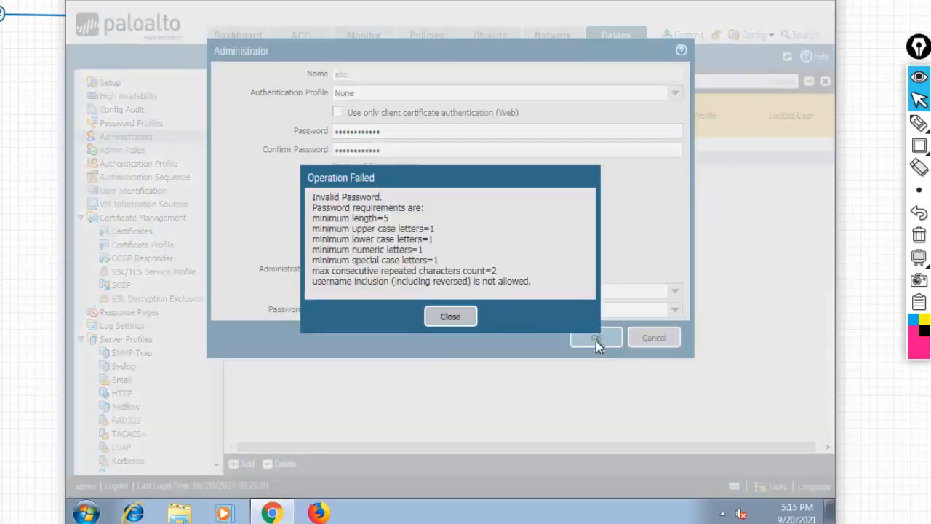
{"action": "left_click", "coordinate": [467, 324]}
Trim one character from both fields, save the administrator, and reopen abc's settings.
{"action": "left_click", "coordinate": [383, 133]}
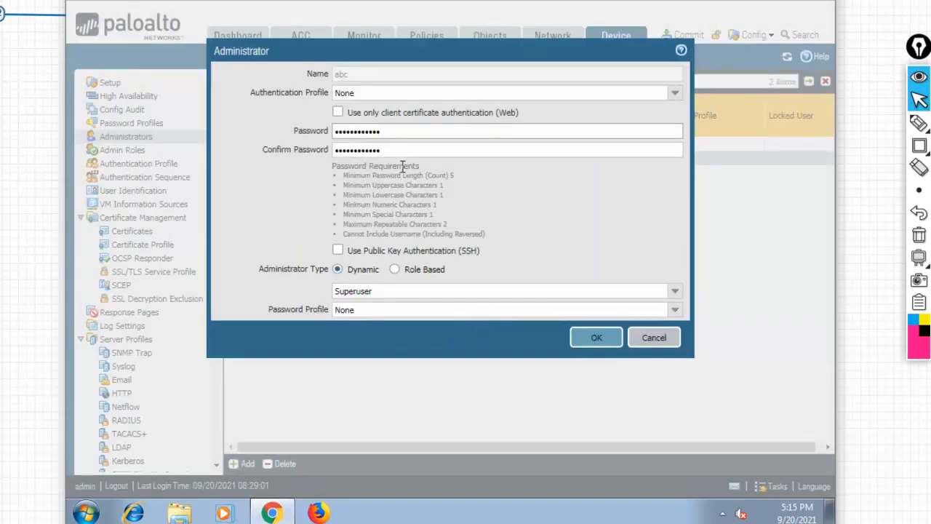
{"action": "key", "text": "BackSpace"}
{"action": "left_click", "coordinate": [395, 154]}
{"action": "key", "text": "BackSpace"}
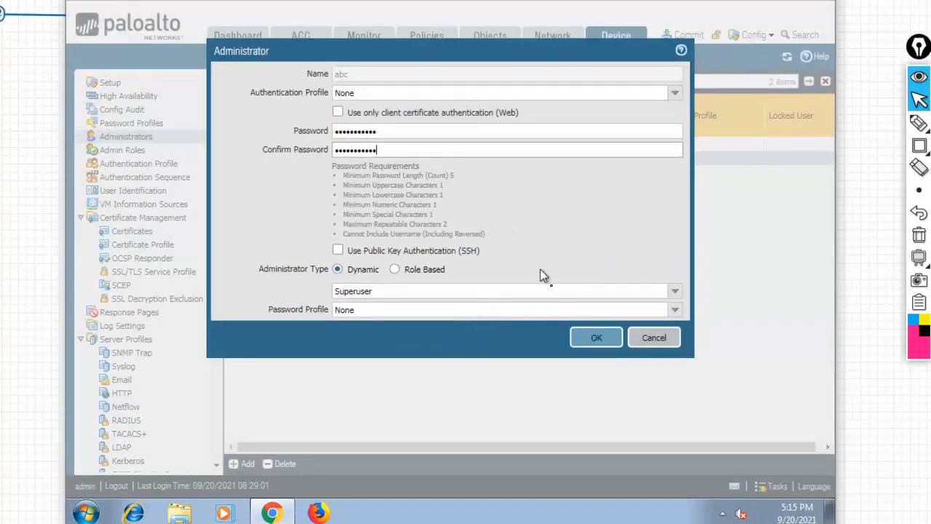
{"action": "left_click", "coordinate": [593, 345]}
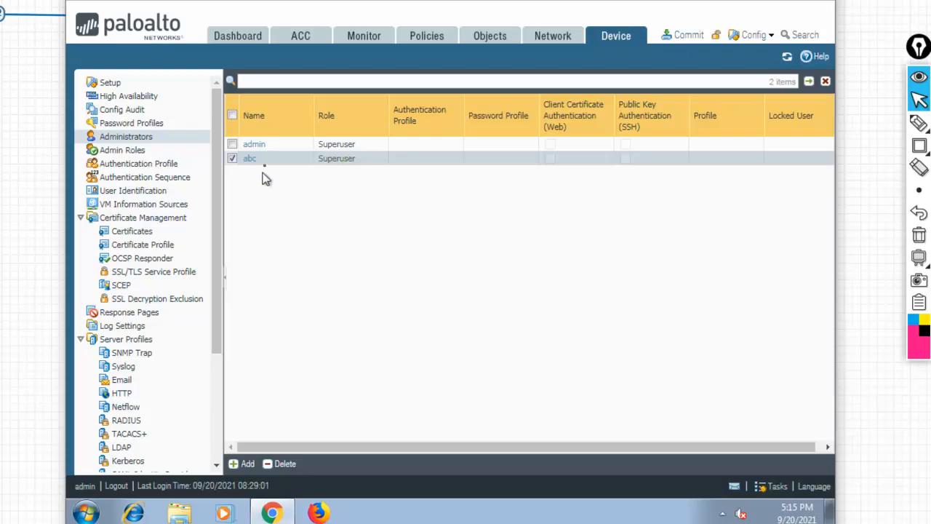
{"action": "left_click", "coordinate": [249, 158]}
Retype a digits-only password in both password fields, declining Sticky Keys, and submit it.
{"action": "left_click", "coordinate": [375, 130]}
{"action": "key", "text": "ctrl+a"}
{"action": "key", "text": "BackSpace"}
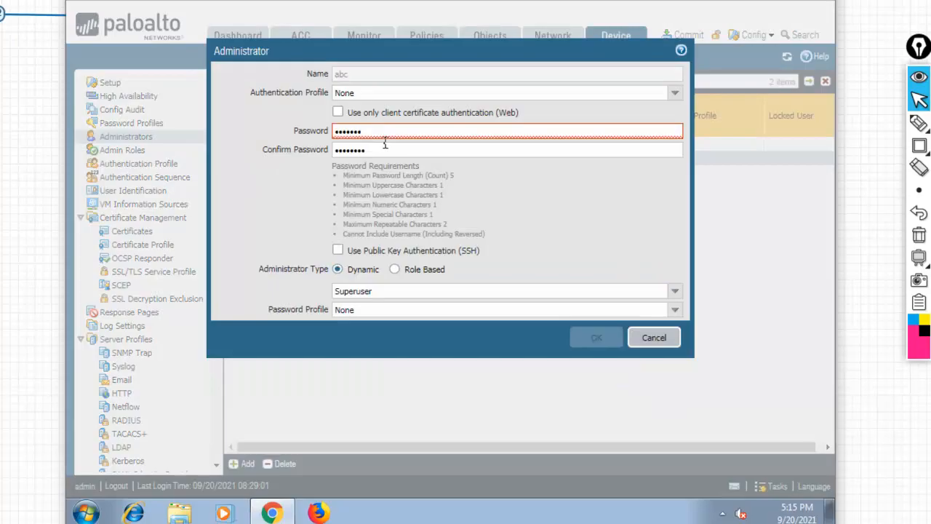
{"action": "key", "text": "Tab"}
{"action": "key", "text": "BackSpace"}
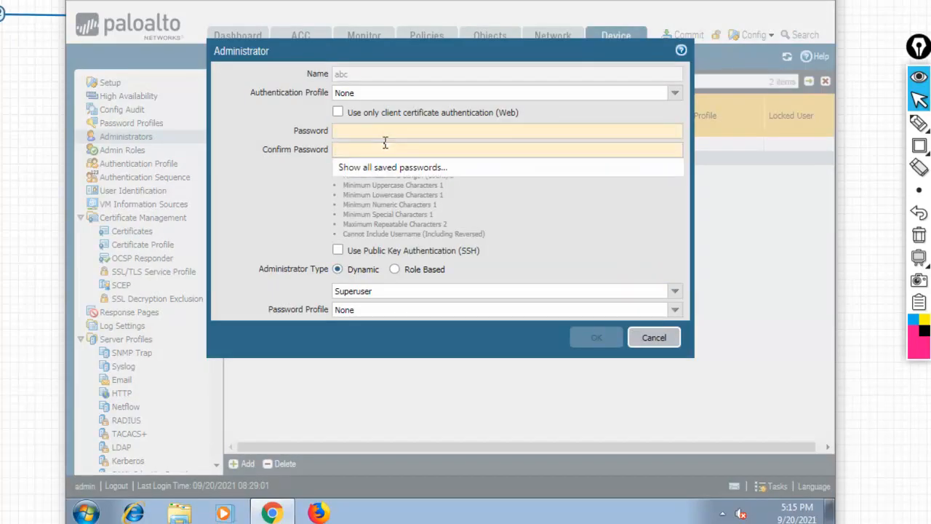
{"action": "type", "text": "1234"}
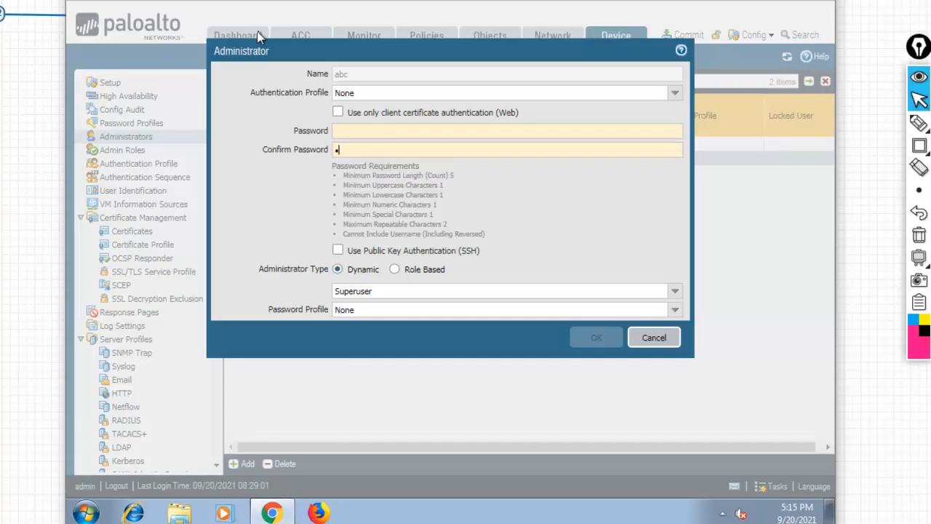
{"action": "type", "text": "567"}
{"action": "key", "text": "Tab"}
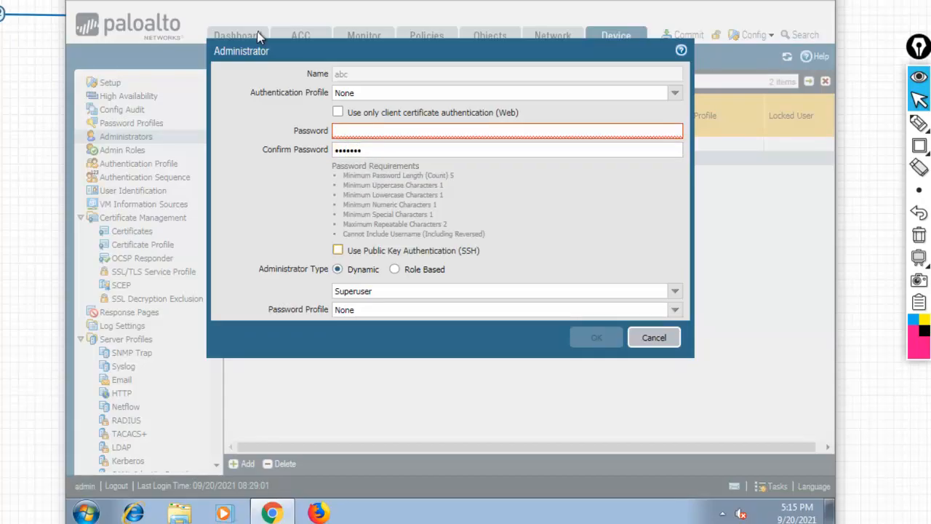
{"action": "left_click", "coordinate": [357, 131]}
{"action": "type", "text": "1234567"}
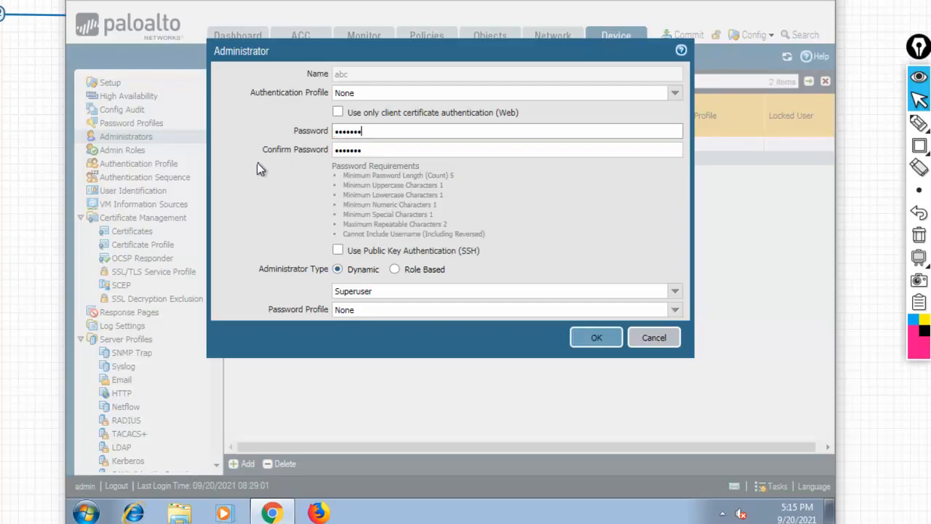
{"action": "key", "text": "shift"}
{"action": "key", "text": "shift"}
{"action": "key", "text": "shift"}
{"action": "key", "text": "shift"}
{"action": "key", "text": "shift"}
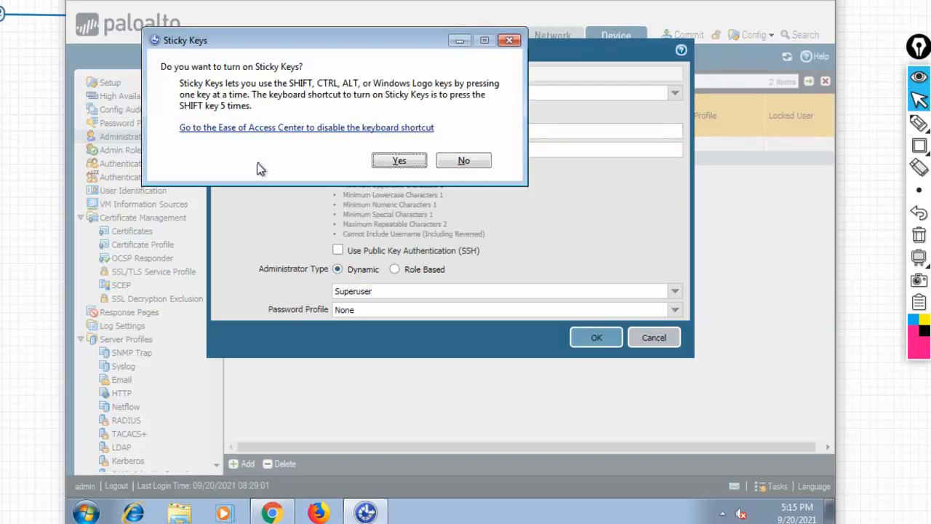
{"action": "left_click", "coordinate": [480, 166]}
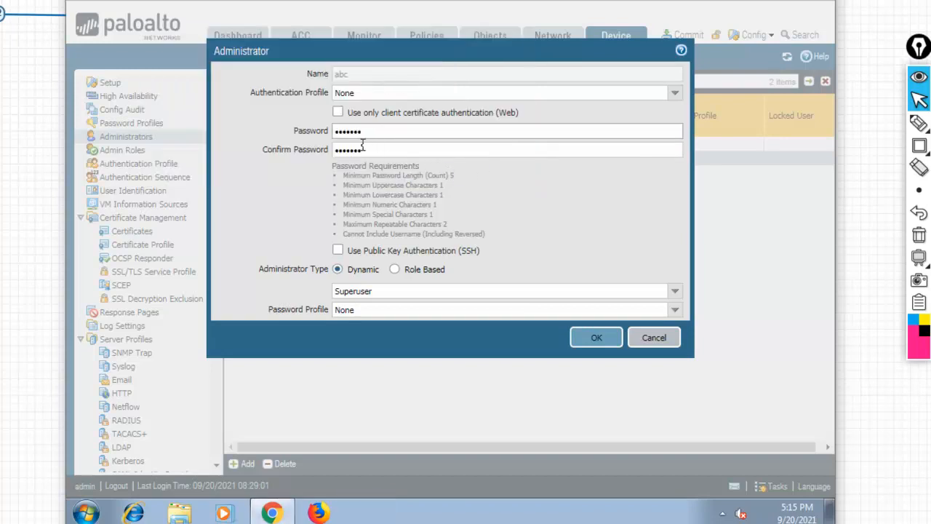
{"action": "type", "text": "1"}
{"action": "key", "text": "Tab"}
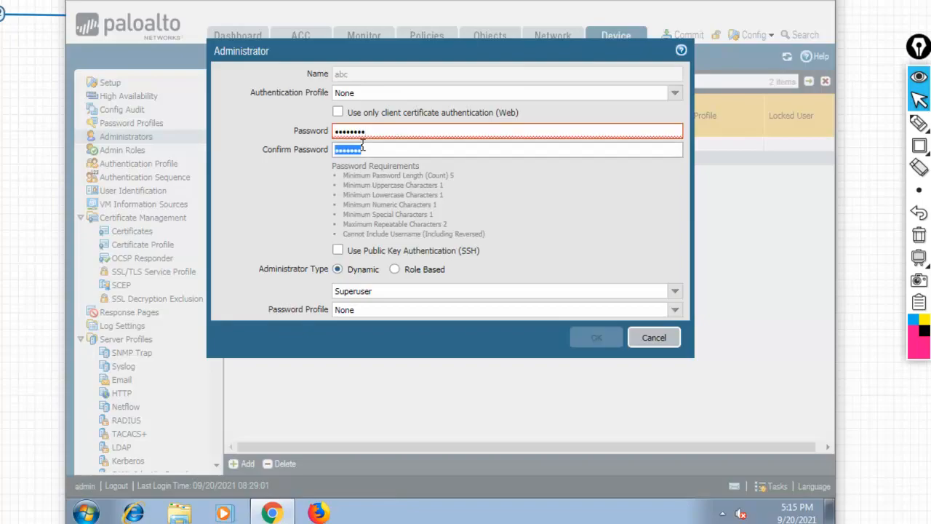
{"action": "type", "text": "•••••••1"}
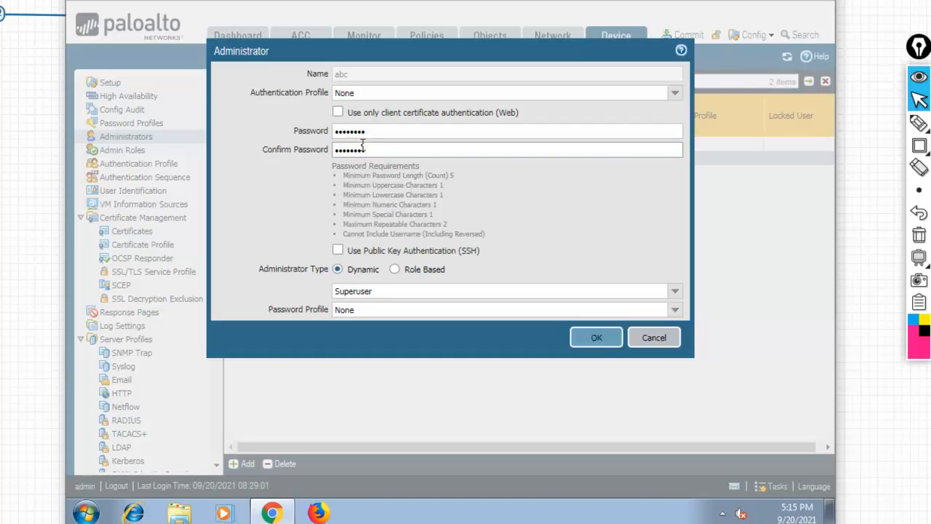
{"action": "left_click", "coordinate": [591, 348]}
Dismiss the Invalid Password error, edit both password fields, and submit again.
{"action": "left_click", "coordinate": [436, 317]}
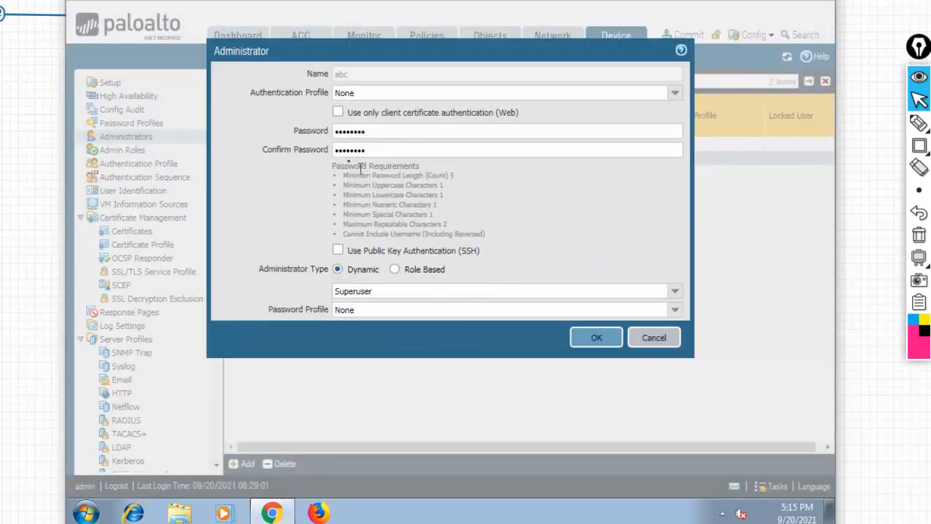
{"action": "left_click", "coordinate": [346, 131]}
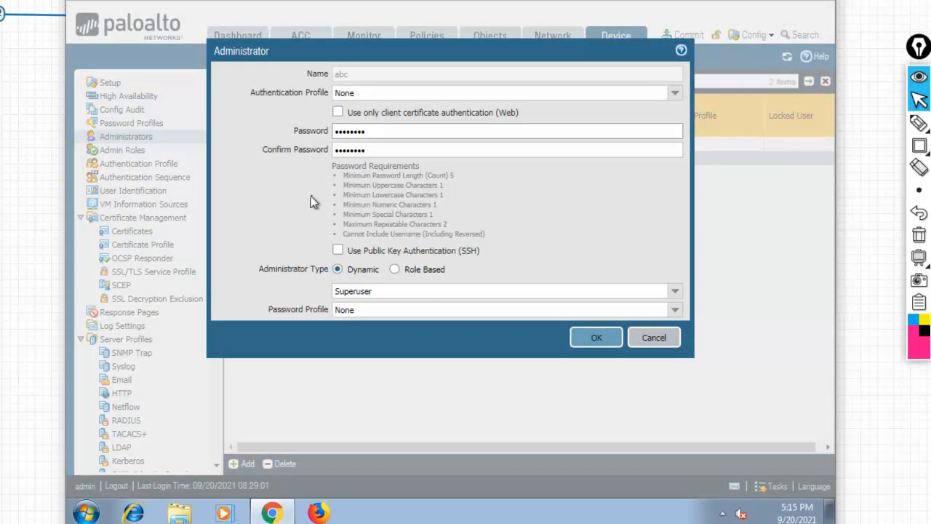
{"action": "key", "text": "BackSpace"}
{"action": "key", "text": "BackSpace"}
{"action": "key", "text": "BackSpace"}
{"action": "type", "text": "•••"}
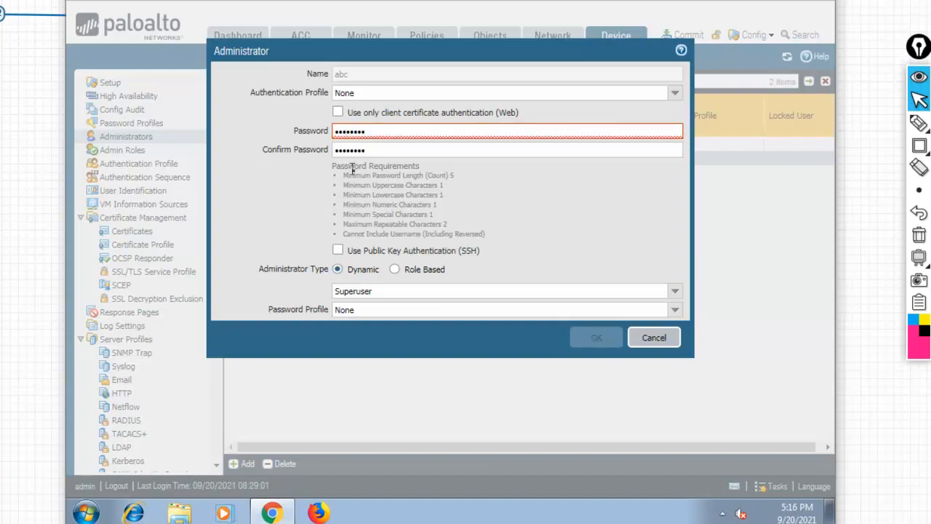
{"action": "left_click", "coordinate": [346, 150]}
{"action": "key", "text": "Right"}
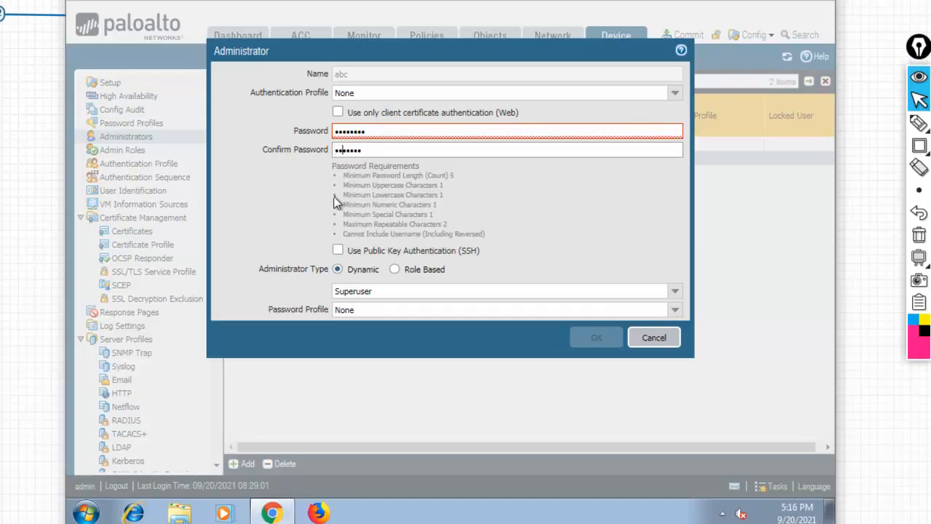
{"action": "left_click", "coordinate": [601, 340]}
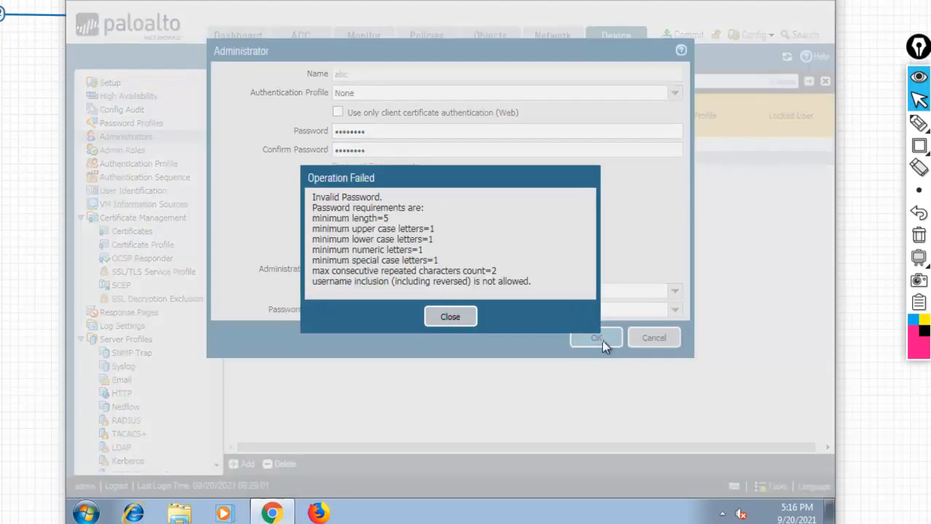
Clear the error, retype a compliant password in both fields, and save administrator abc.
{"action": "left_click", "coordinate": [460, 317]}
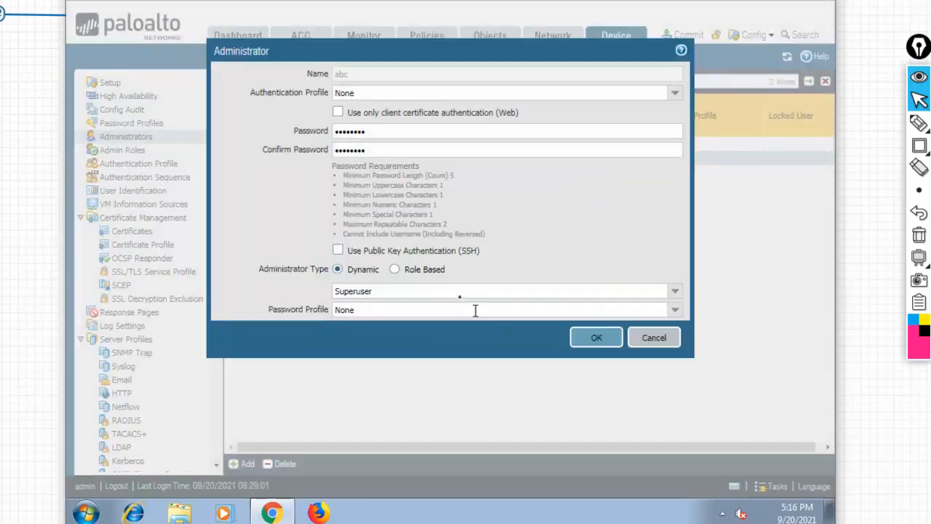
{"action": "left_click", "coordinate": [344, 132]}
{"action": "key", "text": "BackSpace"}
{"action": "key", "text": "BackSpace"}
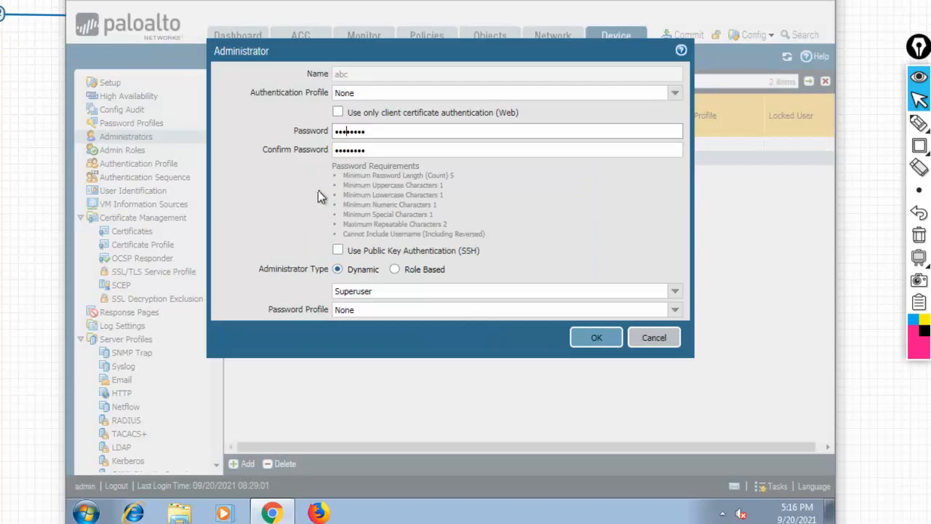
{"action": "type", "text": "abc"}
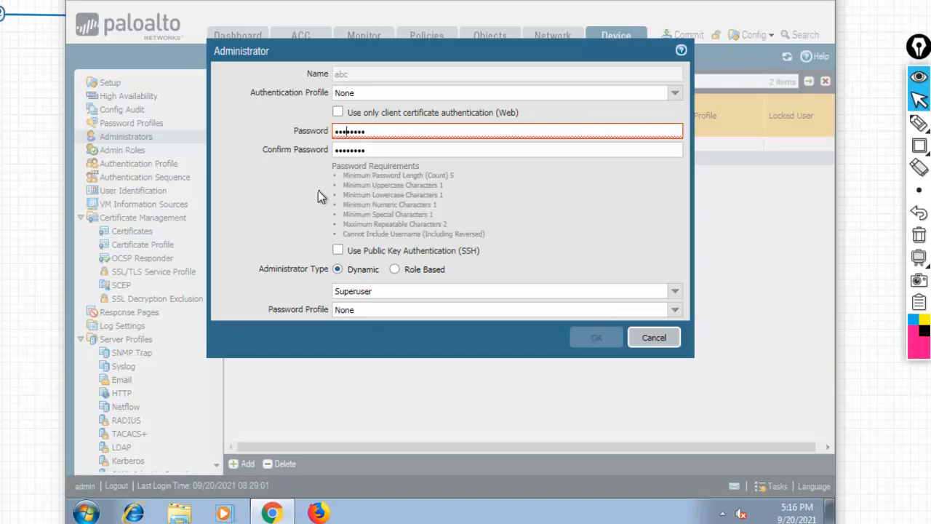
{"action": "left_click", "coordinate": [348, 149]}
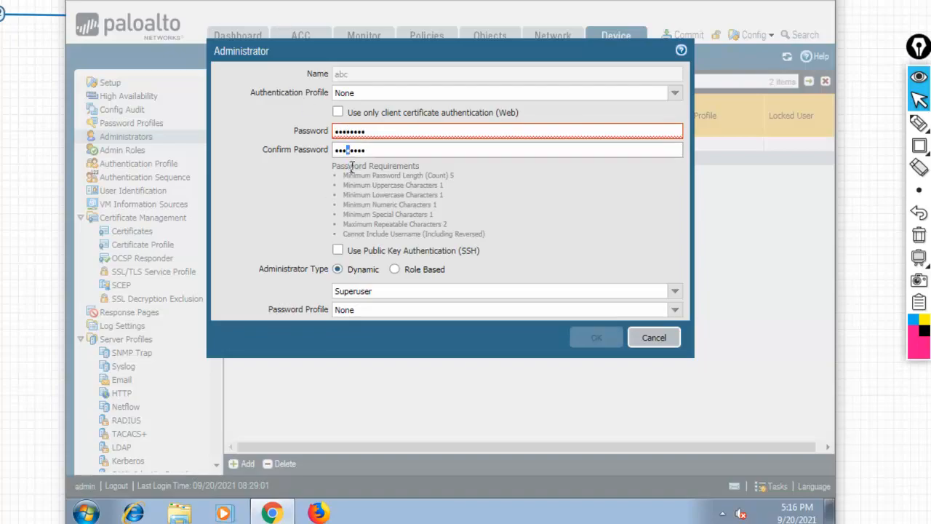
{"action": "key", "text": "BackSpace"}
{"action": "key", "text": "BackSpace"}
{"action": "key", "text": "BackSpace"}
{"action": "left_click", "coordinate": [393, 132]}
{"action": "key", "text": "BackSpace"}
{"action": "key", "text": "BackSpace"}
{"action": "key", "text": "BackSpace"}
{"action": "key", "text": "BackSpace"}
{"action": "key", "text": "BackSpace"}
{"action": "key", "text": "BackSpace"}
{"action": "key", "text": "BackSpace"}
{"action": "key", "text": "BackSpace"}
{"action": "key", "text": "BackSpace"}
{"action": "type", "text": "abc•••••"}
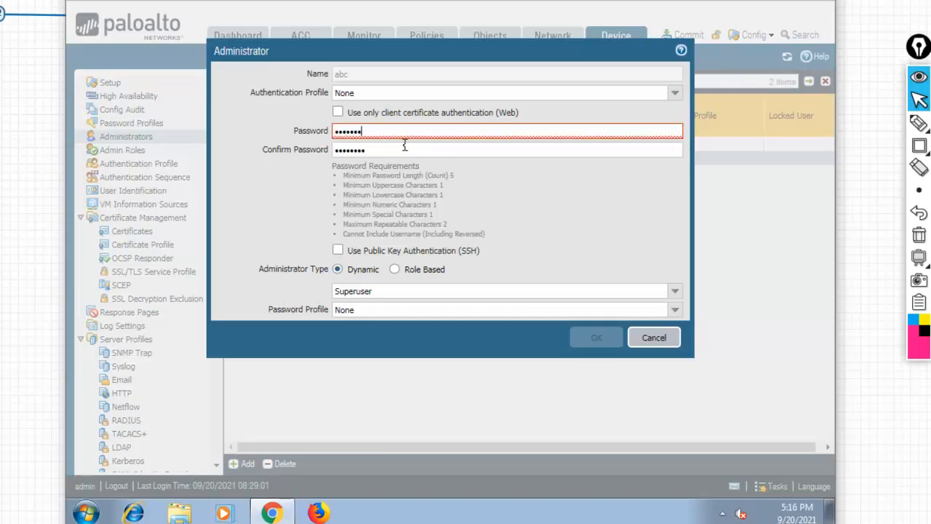
{"action": "key", "text": "Tab"}
{"action": "type", "text": "••••••••"}
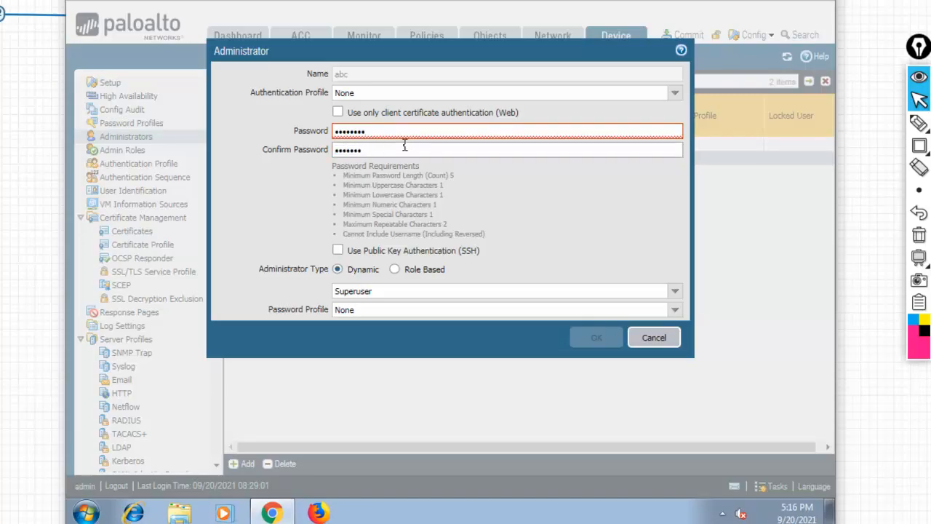
{"action": "type", "text": "•"}
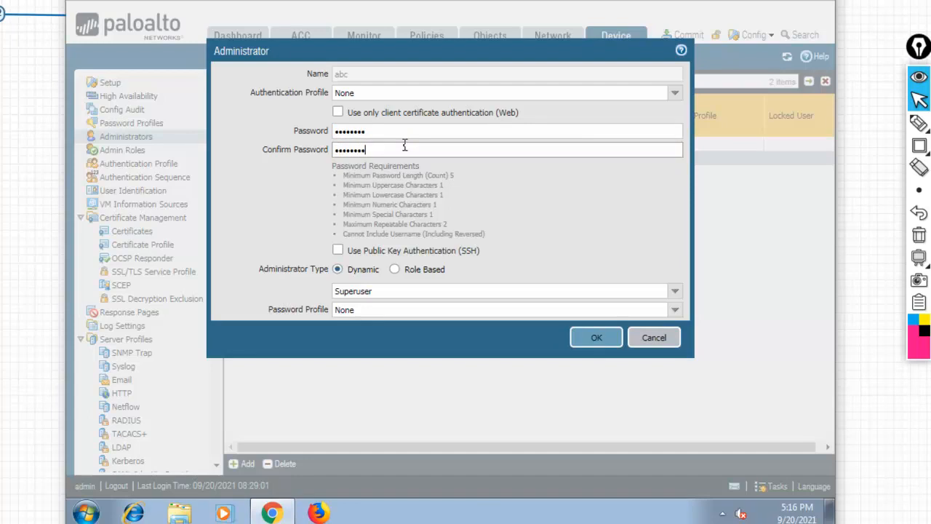
{"action": "left_click", "coordinate": [595, 349]}
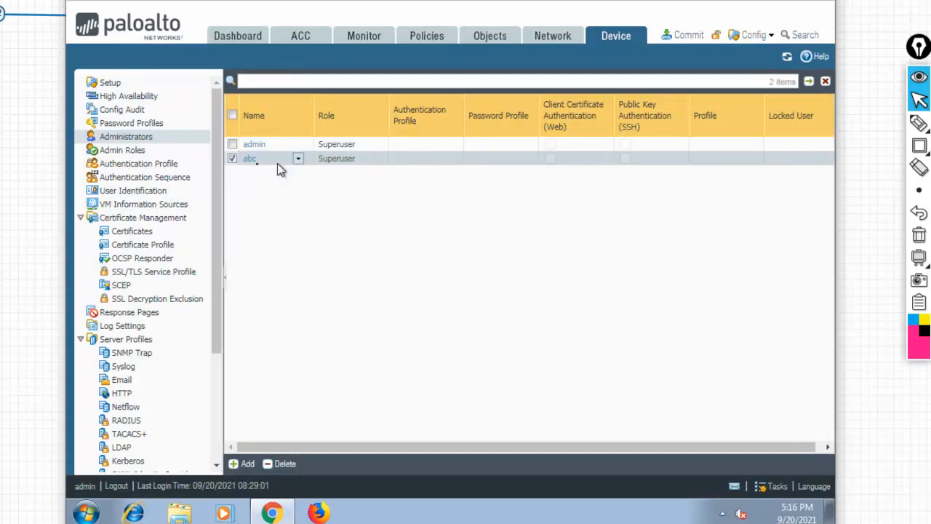
Open Minimum Password Complexity for editing from Device > Setup.
{"action": "left_click", "coordinate": [116, 84]}
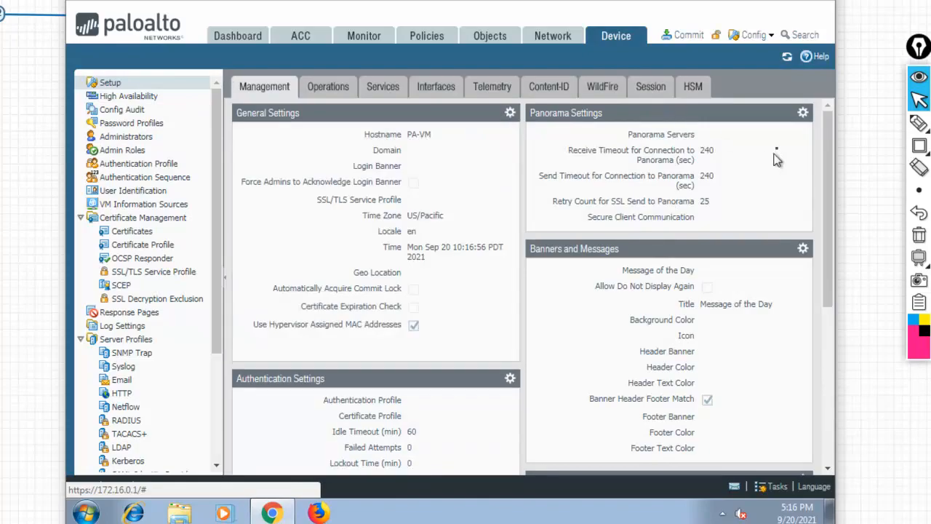
{"action": "scroll", "coordinate": [827, 291], "scroll_direction": "down", "scroll_amount": 1}
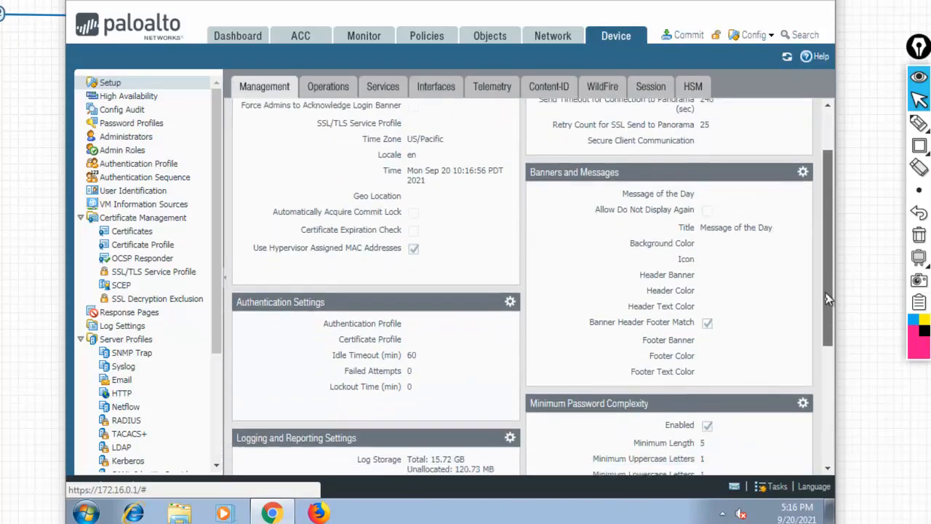
{"action": "scroll", "coordinate": [828, 293], "scroll_direction": "down", "scroll_amount": 2}
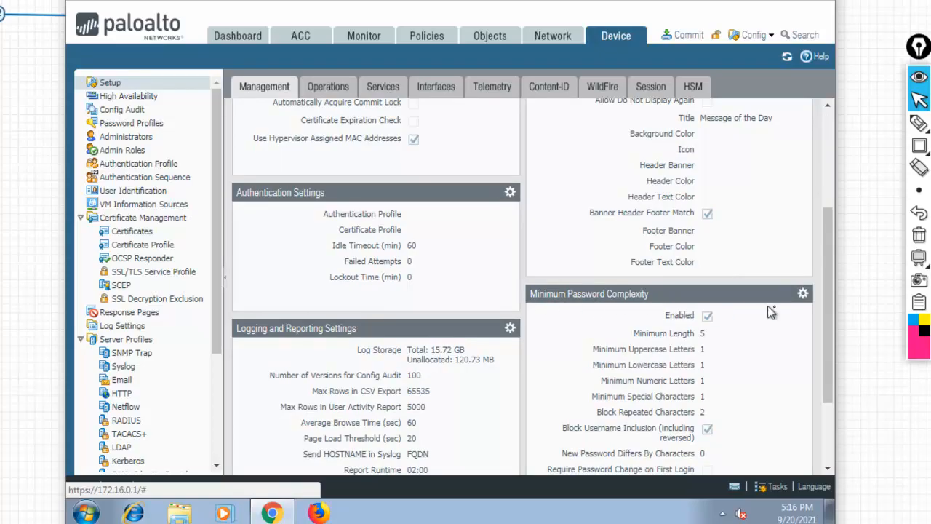
{"action": "left_click", "coordinate": [803, 293]}
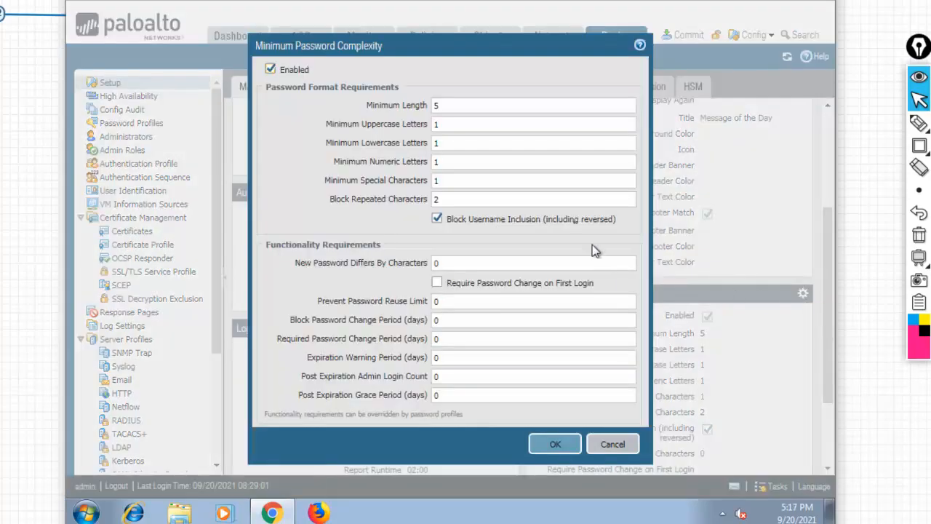
Outline the Password Format and Functionality Requirements sections, then highlight the Functionality Requirements heading.
{"action": "mouse_move", "coordinate": [920, 146]}
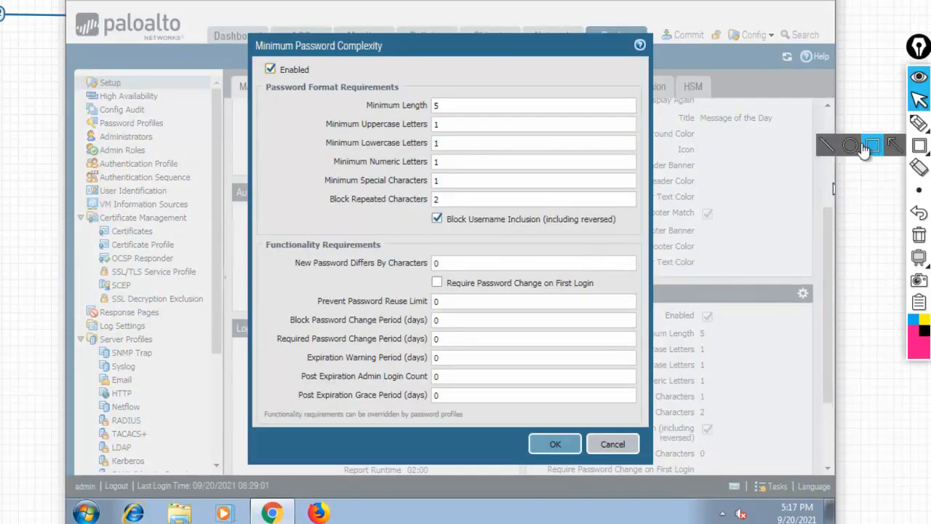
{"action": "left_click", "coordinate": [873, 146]}
{"action": "mouse_move", "coordinate": [266, 80]}
{"action": "left_mouse_down"}
{"action": "mouse_move", "coordinate": [625, 210]}
{"action": "mouse_move", "coordinate": [645, 236]}
{"action": "left_mouse_up"}
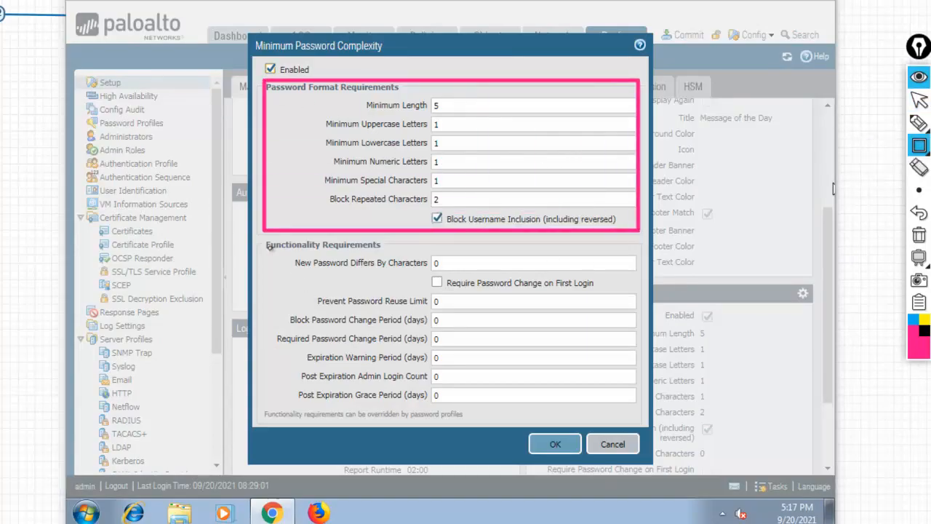
{"action": "mouse_move", "coordinate": [261, 237]}
{"action": "left_mouse_down"}
{"action": "mouse_move", "coordinate": [445, 339]}
{"action": "mouse_move", "coordinate": [655, 429]}
{"action": "left_mouse_up"}
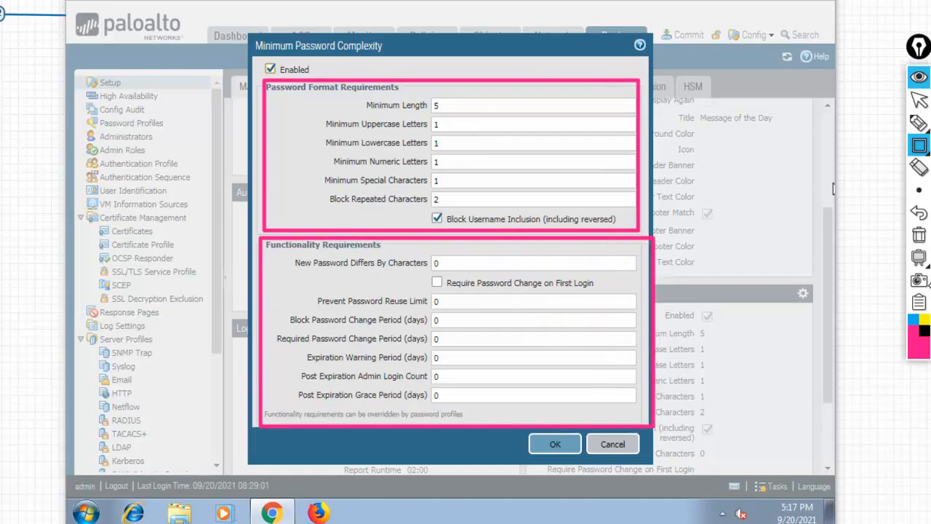
{"action": "left_click", "coordinate": [919, 256]}
{"action": "mouse_move", "coordinate": [919, 127]}
{"action": "left_click", "coordinate": [919, 100]}
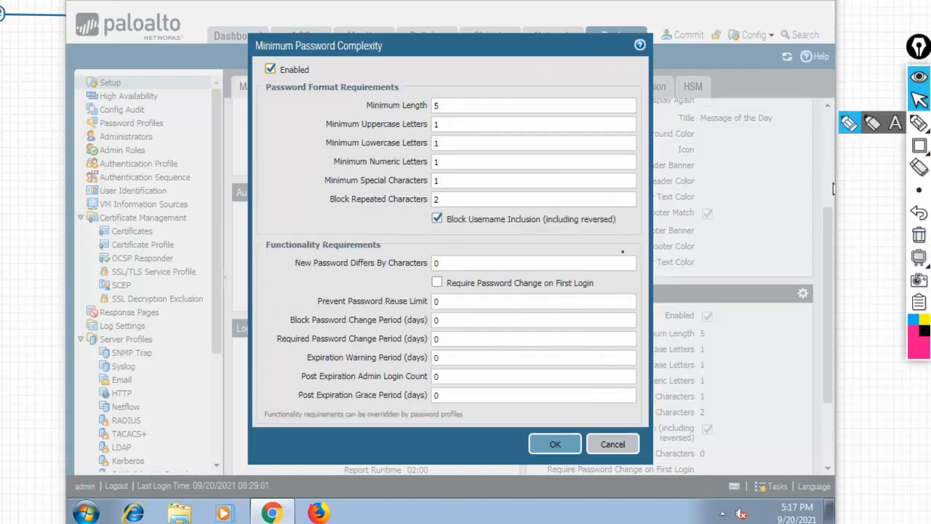
{"action": "left_click_drag", "start_coordinate": [572, 233], "coordinate": [610, 221]}
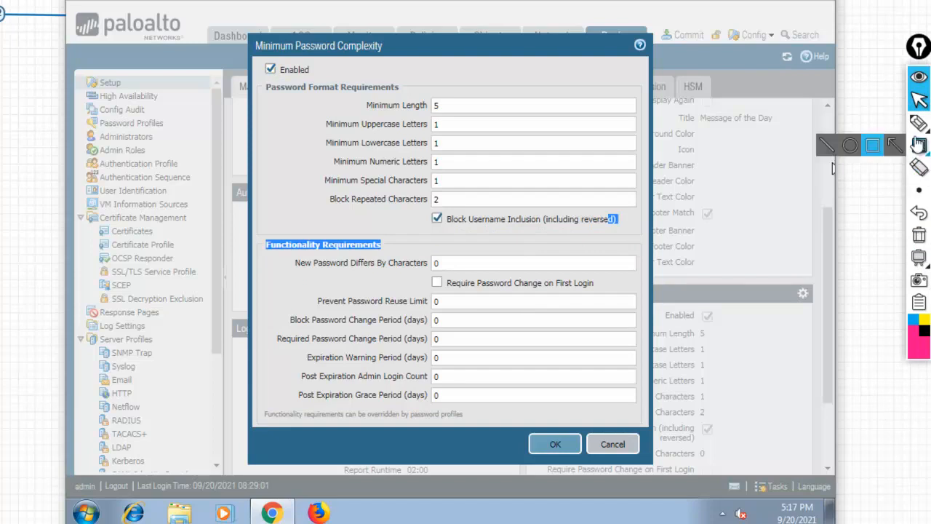
Set New Password Differs By Characters to 0, enable Require Password Change on First Login, and save.
{"action": "left_click", "coordinate": [468, 265]}
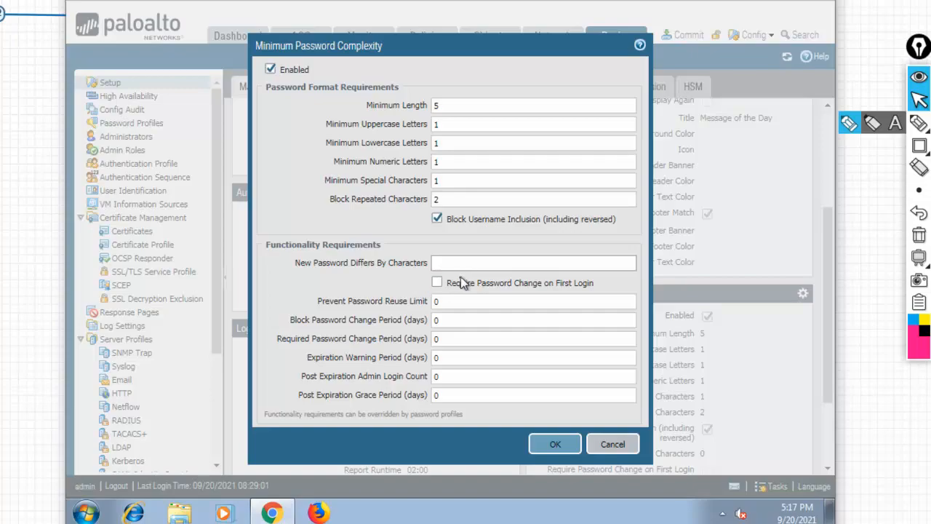
{"action": "type", "text": "4"}
{"action": "key", "text": "BackSpace"}
{"action": "type", "text": "0"}
{"action": "left_click", "coordinate": [436, 283]}
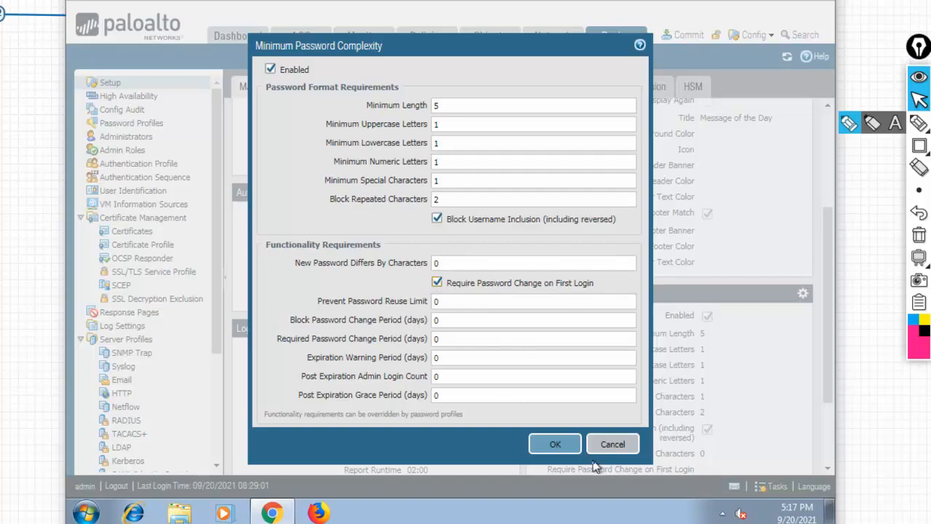
{"action": "left_click", "coordinate": [558, 444]}
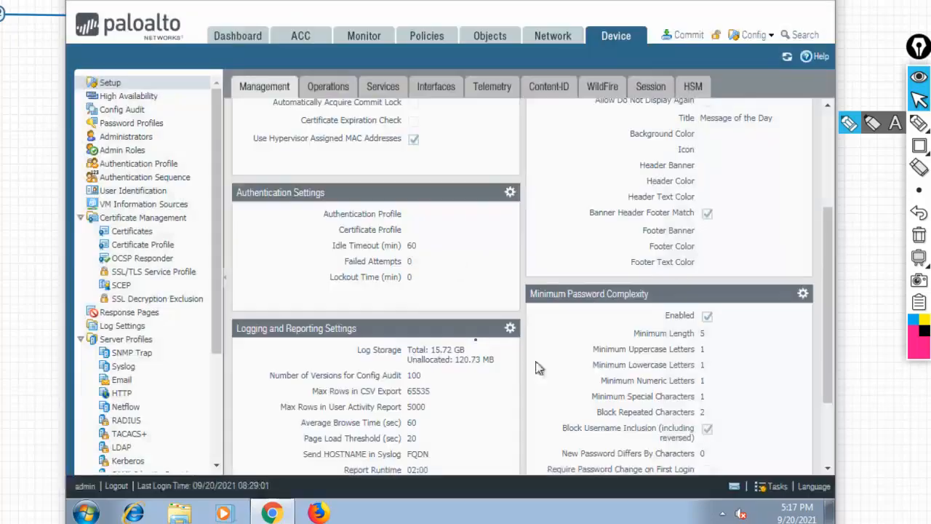
Commit the pending configuration and close the successful commit report.
{"action": "left_click", "coordinate": [684, 36]}
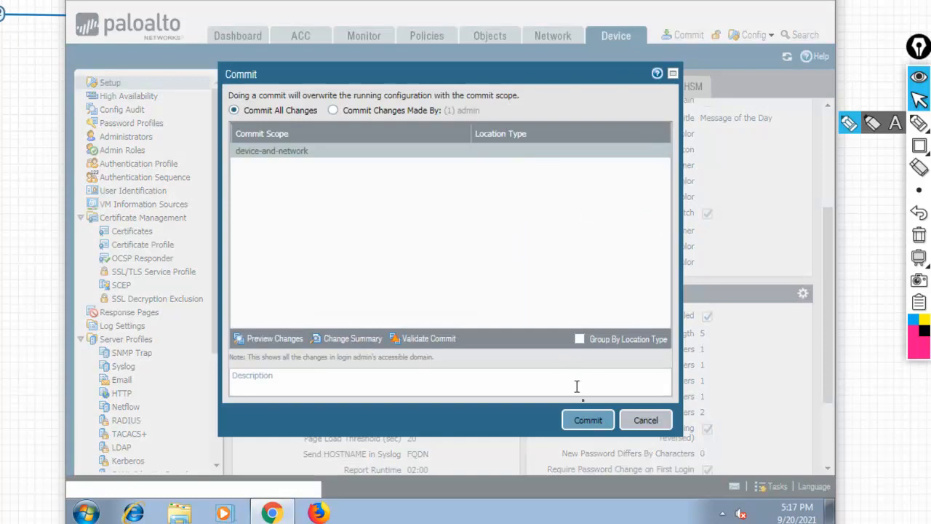
{"action": "left_click", "coordinate": [588, 423]}
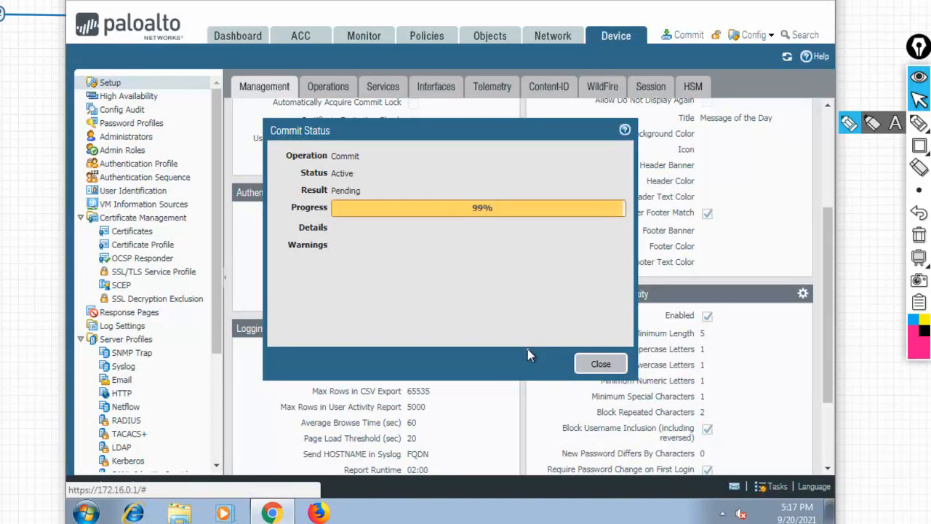
{"action": "left_click", "coordinate": [600, 366]}
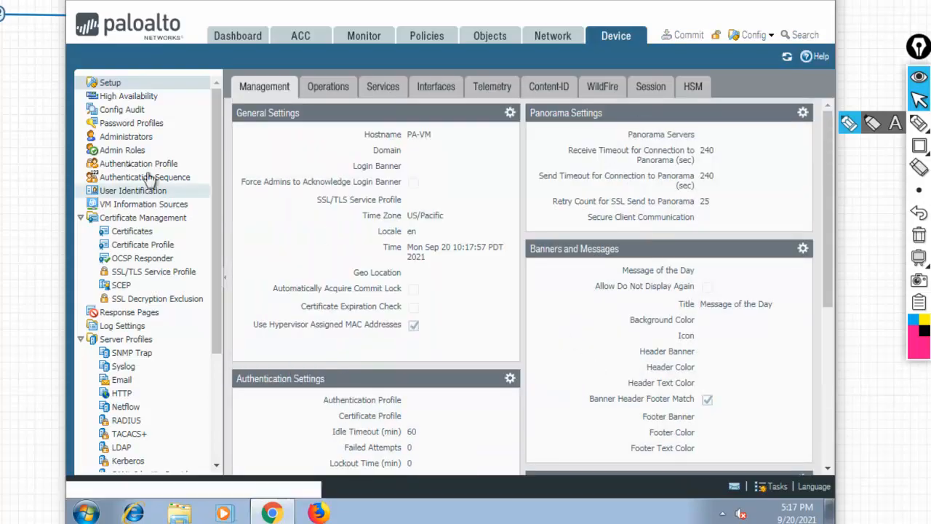
In Device > Administrators, add a new administrator with its name, password and confirmation.
{"action": "left_click", "coordinate": [127, 137]}
{"action": "left_click", "coordinate": [238, 465]}
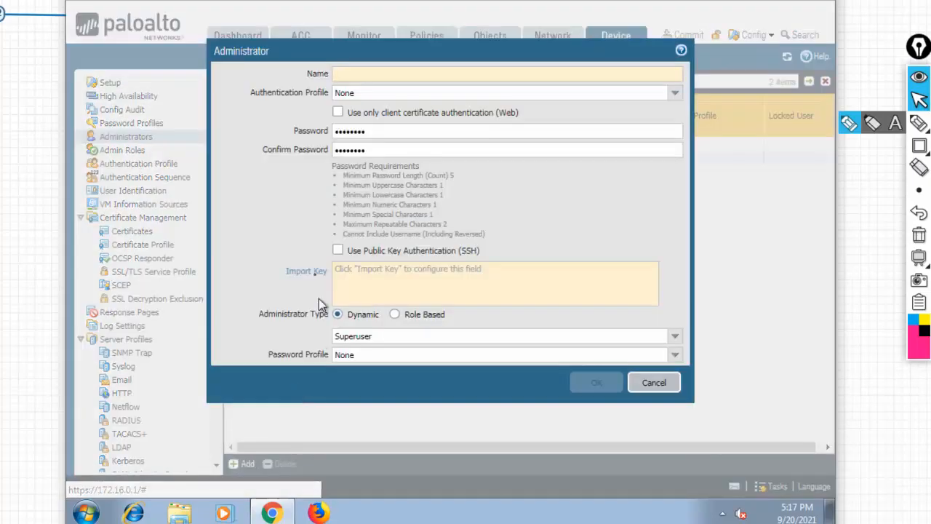
{"action": "type", "text": "sam"}
{"action": "key", "text": "Tab"}
{"action": "key", "text": "Tab"}
{"action": "key", "text": "Tab"}
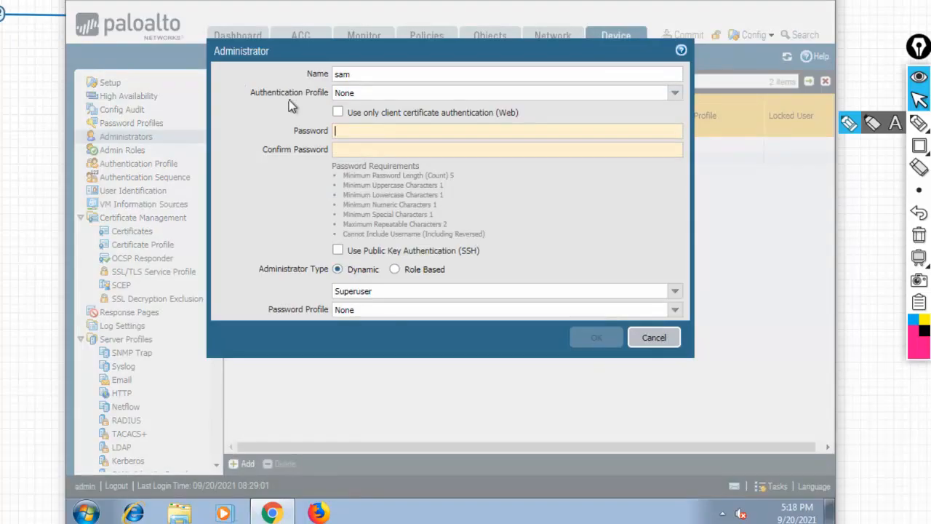
{"action": "type", "text": "•••••••"}
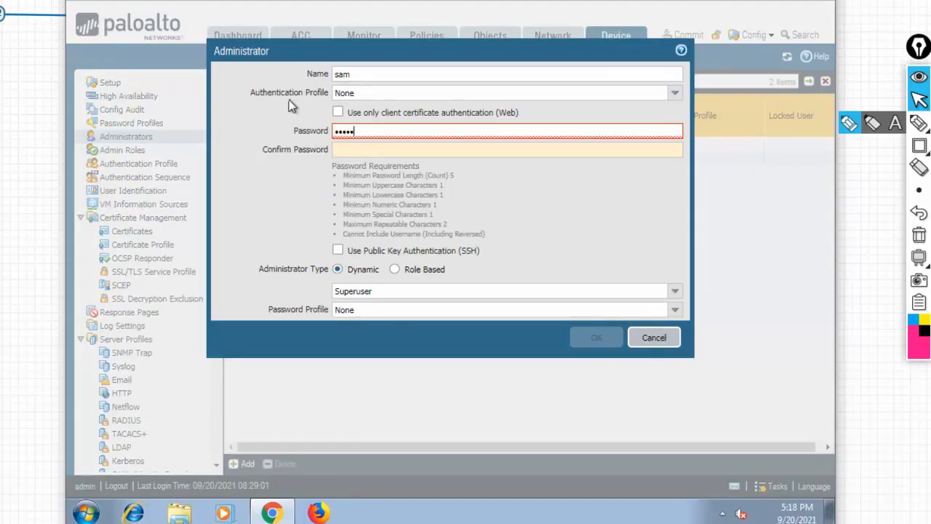
{"action": "type", "text": "••"}
{"action": "key", "text": "Tab"}
{"action": "type", "text": "•••••"}
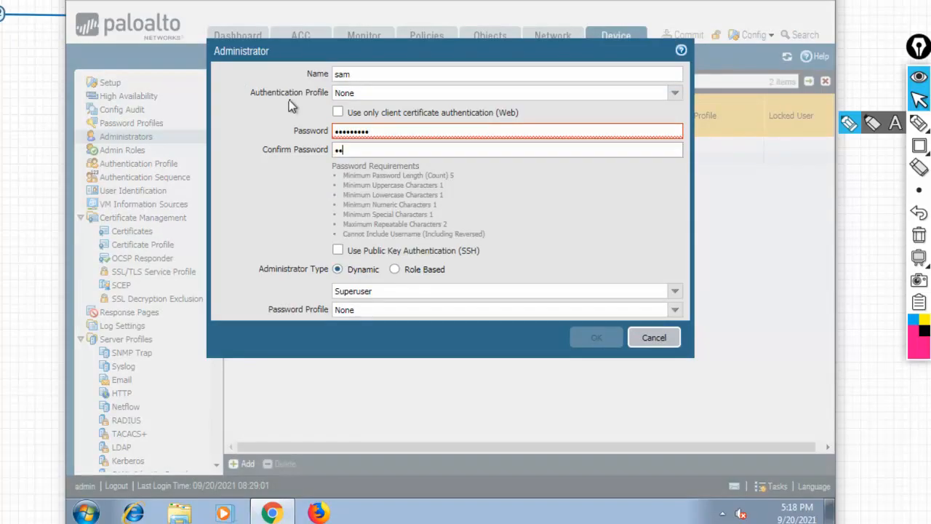
{"action": "type", "text": "••••"}
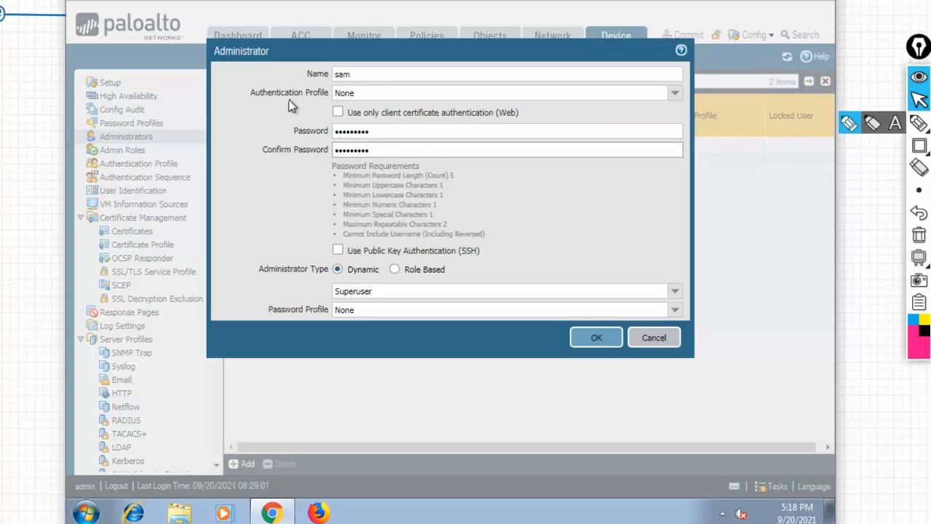
Save the new administrator, commit the configuration, and close the commit report.
{"action": "left_click", "coordinate": [596, 339]}
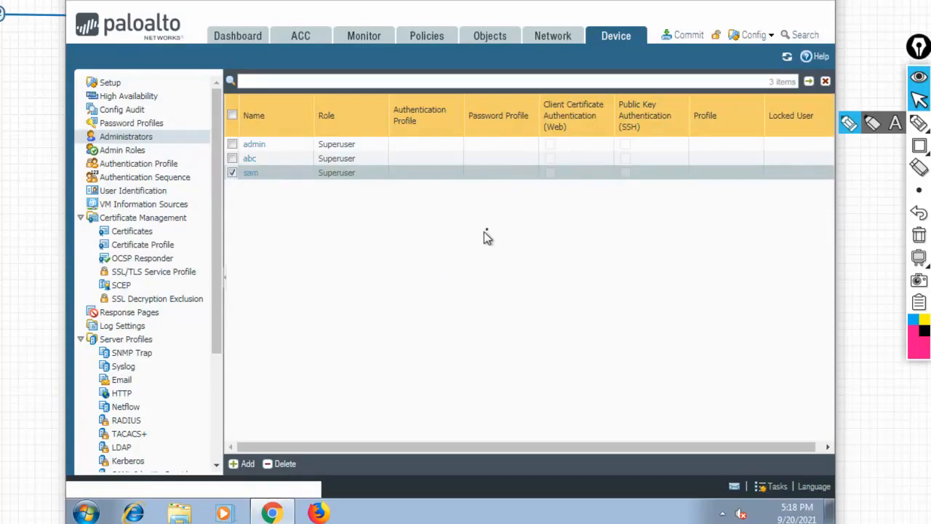
{"action": "left_click", "coordinate": [680, 36]}
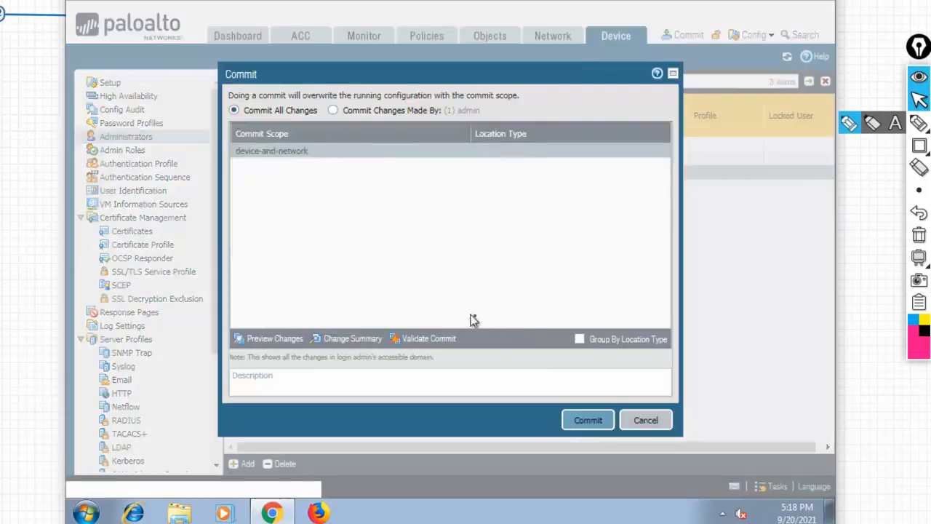
{"action": "left_click", "coordinate": [586, 421]}
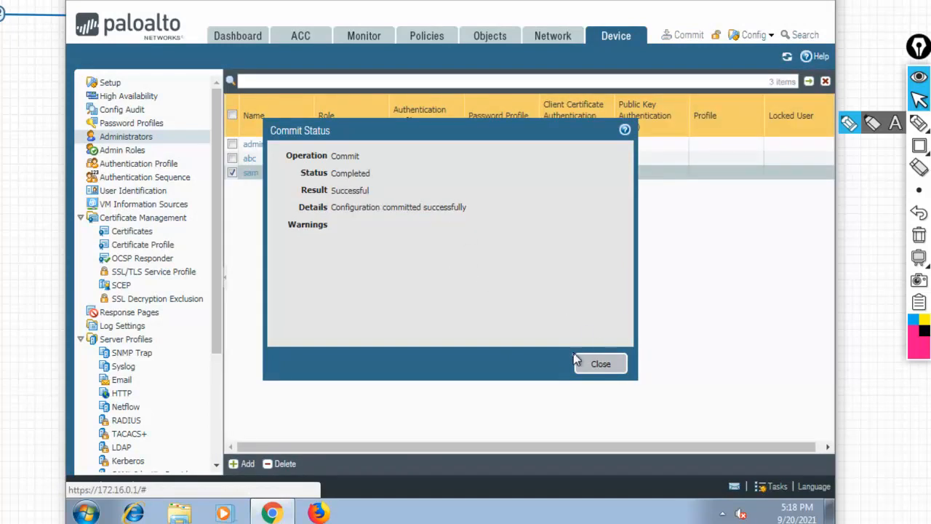
{"action": "left_click", "coordinate": [598, 363]}
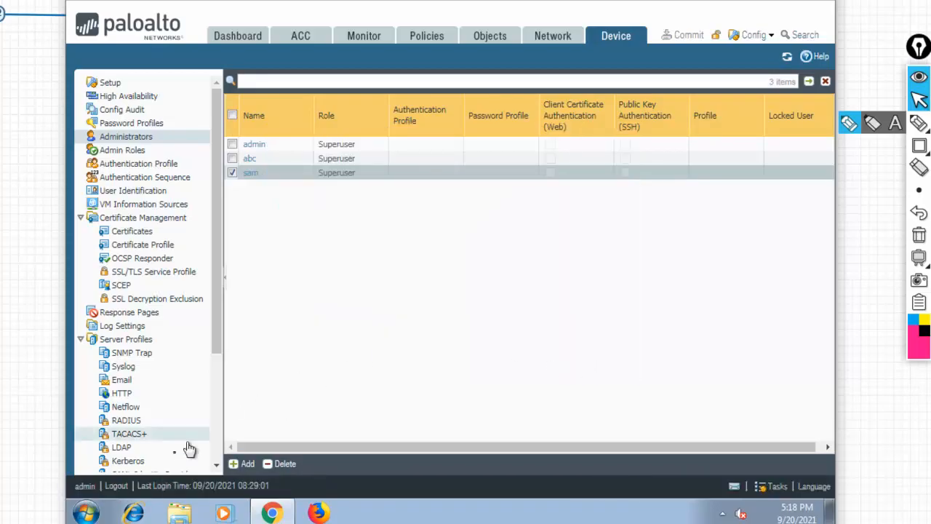
Log out and sign in as the new administrator with its initial password.
{"action": "left_click", "coordinate": [118, 487]}
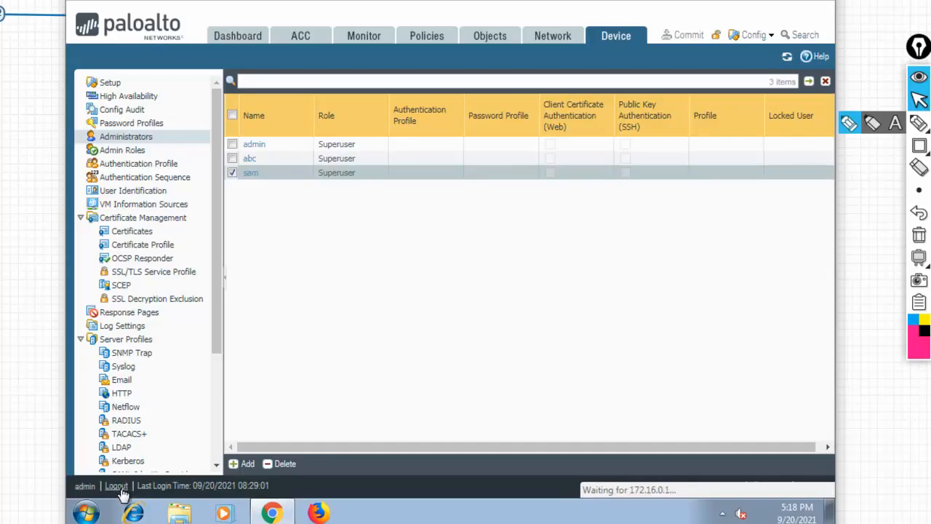
{"action": "type", "text": "sam"}
{"action": "key", "text": "Tab"}
{"action": "type", "text": "•"}
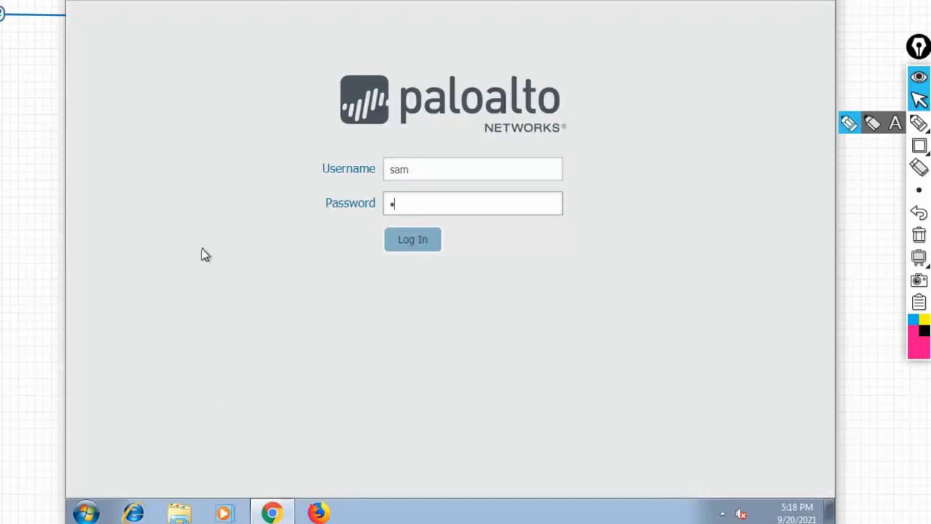
{"action": "key", "text": "Return"}
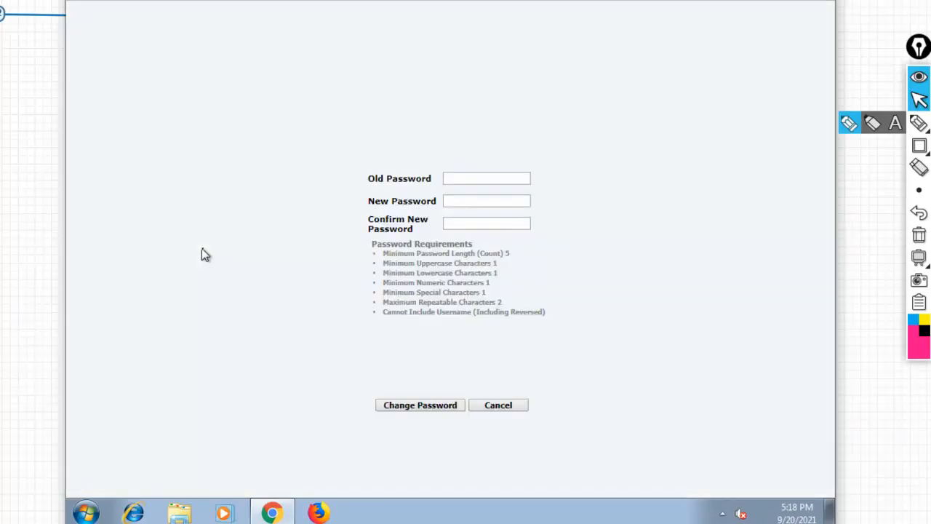
Enter the current and new passwords on the Change Password page and submit.
{"action": "left_click", "coordinate": [473, 179]}
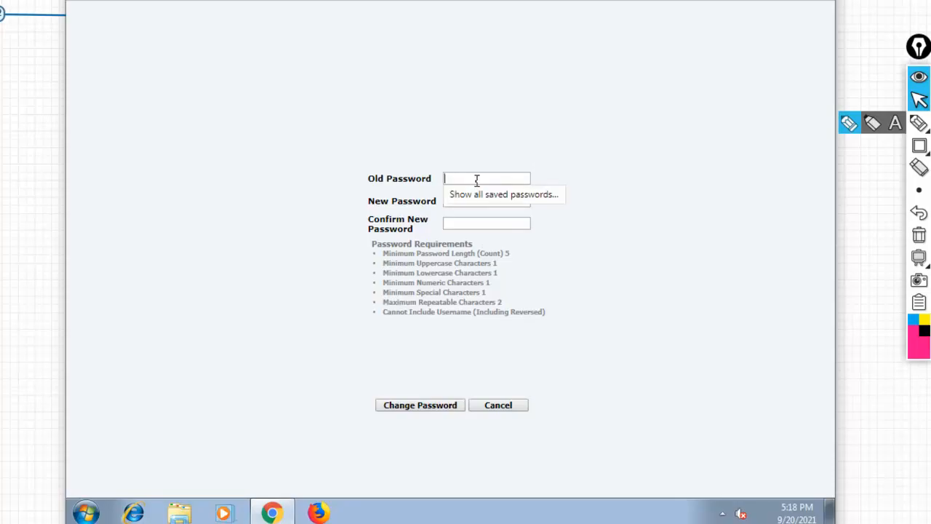
{"action": "type", "text": "a"}
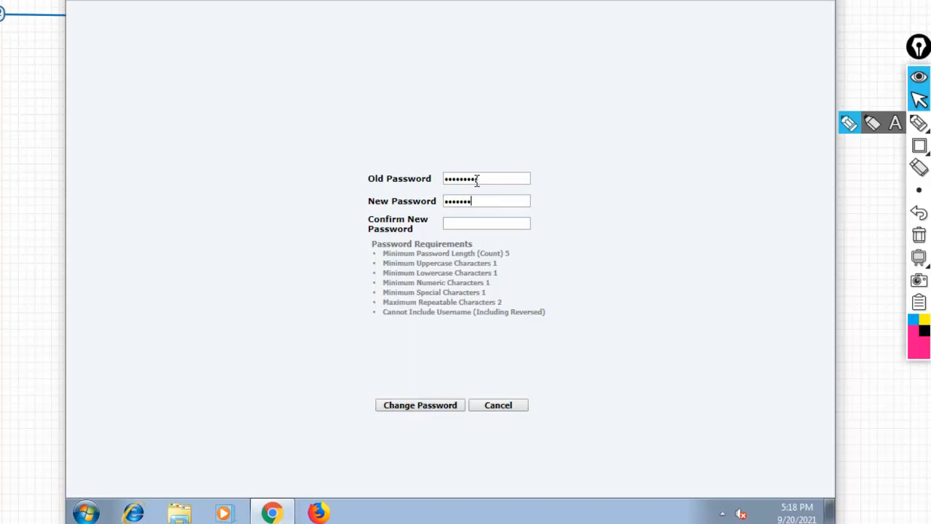
{"action": "left_click", "coordinate": [421, 408]}
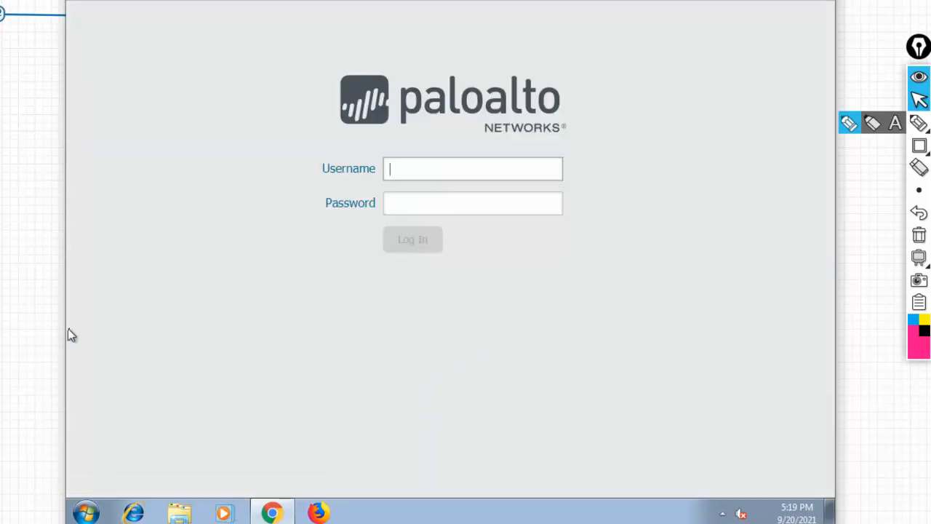
{"action": "type", "text": "sam"}
{"action": "key", "text": "Tab"}
{"action": "type", "text": "a"}
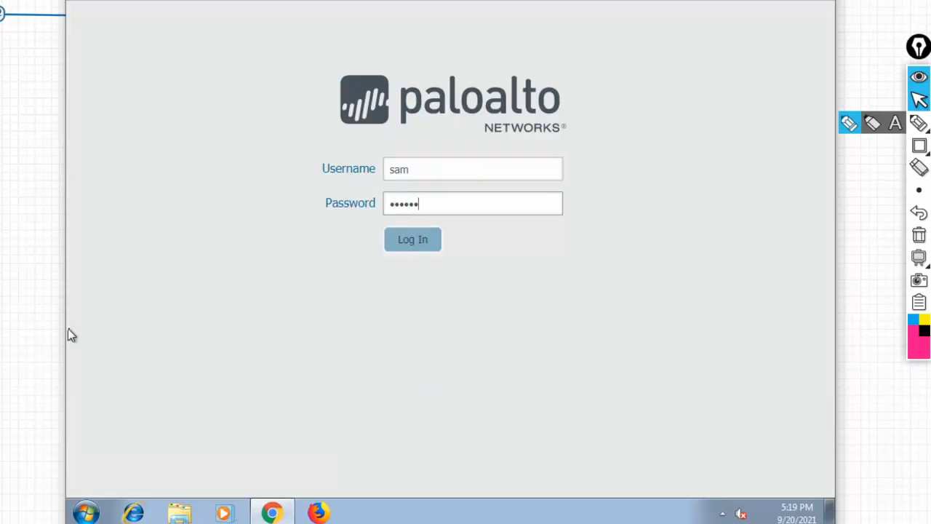
{"action": "key", "text": "Return"}
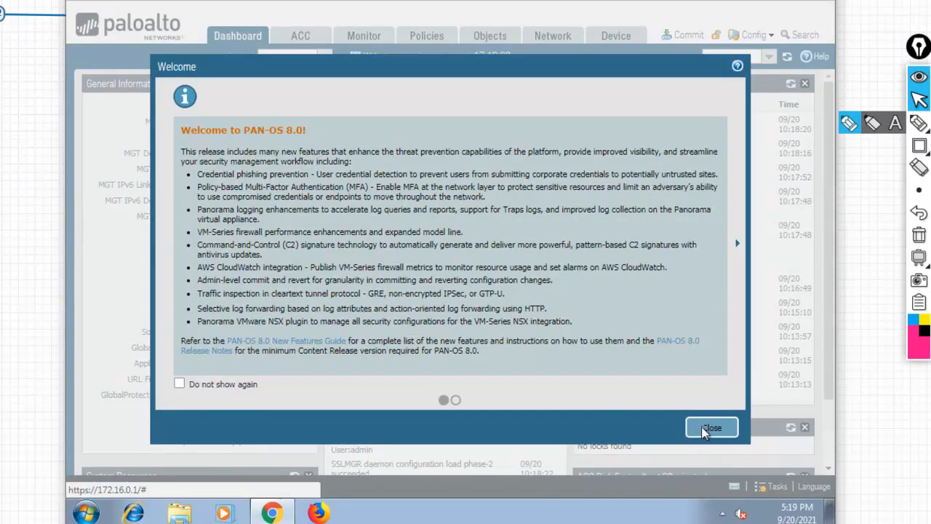
{"action": "left_click", "coordinate": [712, 429]}
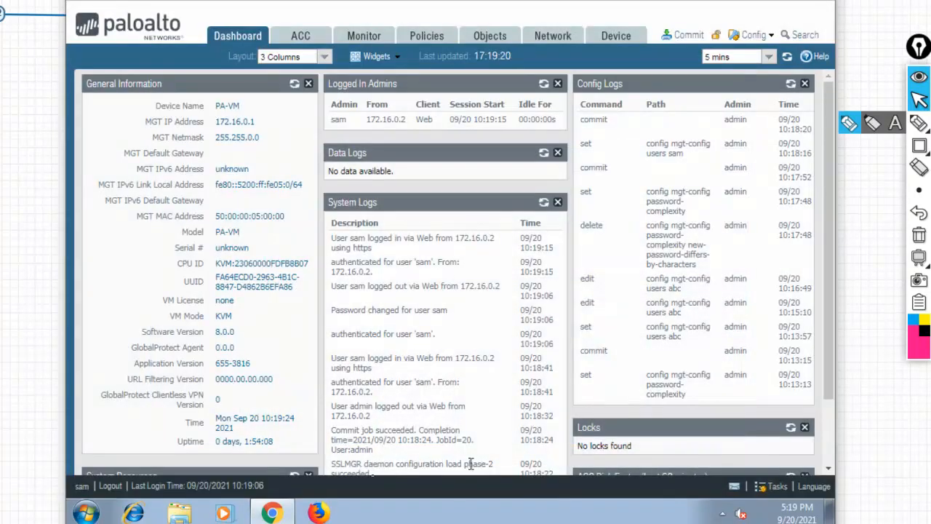
{"action": "left_click", "coordinate": [110, 485]}
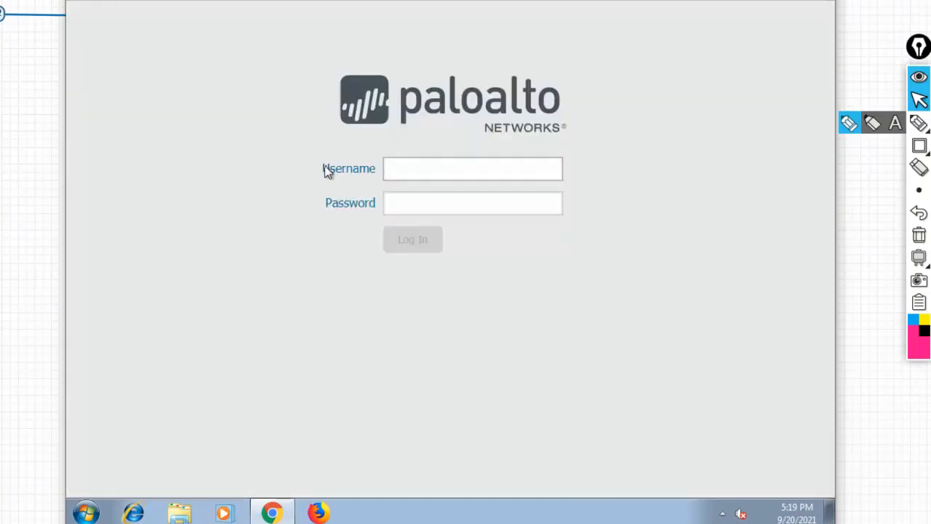
{"action": "type", "text": "sam"}
{"action": "key", "text": "Tab"}
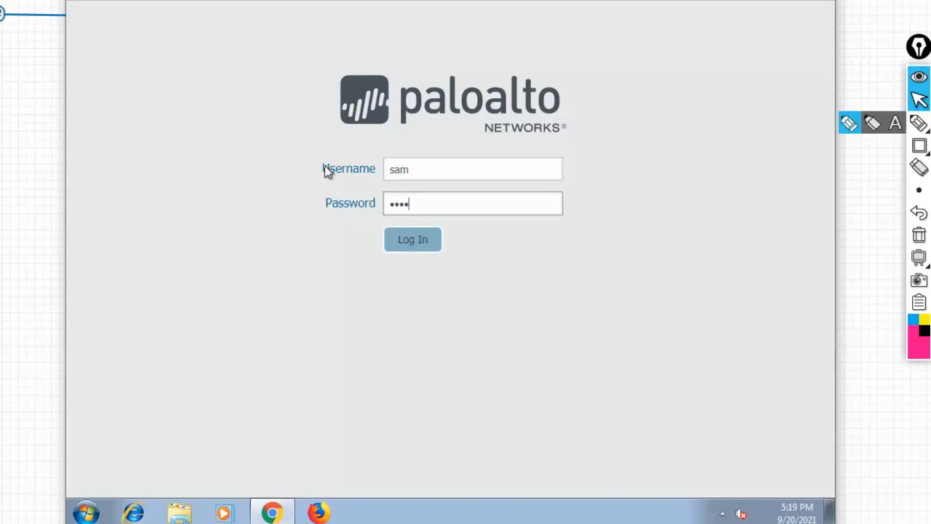
{"action": "type", "text": "•"}
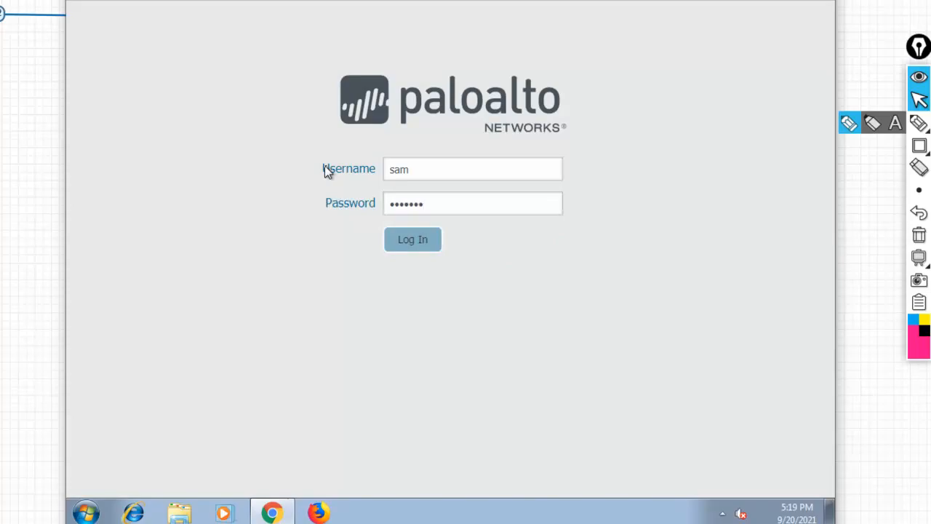
{"action": "key", "text": "Return"}
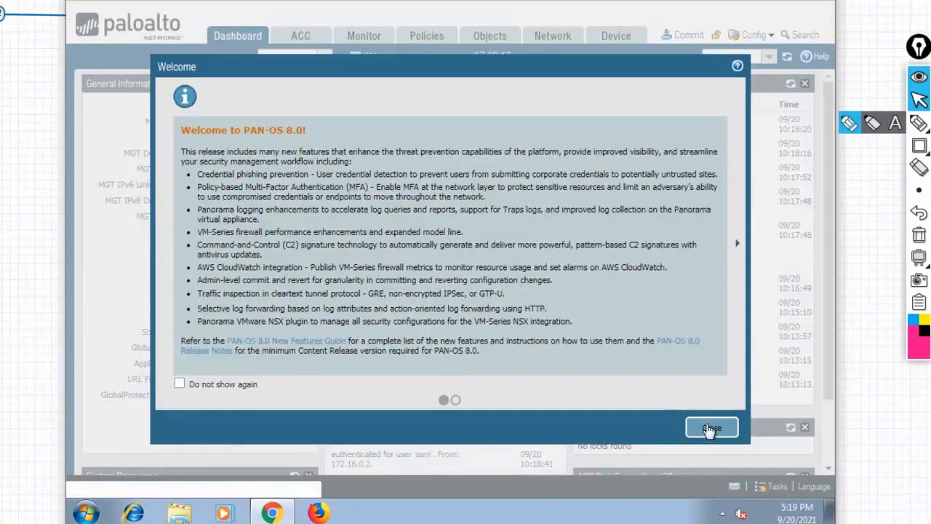
{"action": "left_click", "coordinate": [710, 430]}
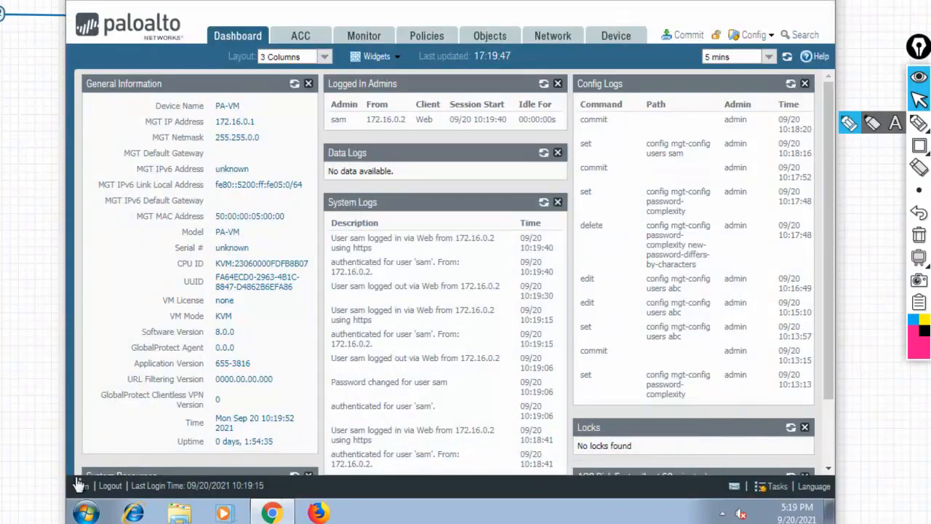
{"action": "left_click", "coordinate": [120, 488]}
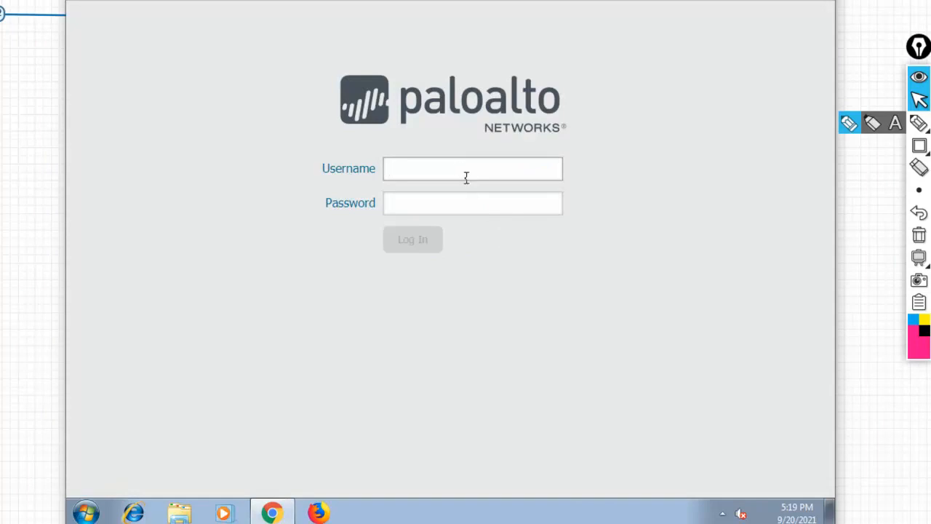
Log in as admin, acknowledge the default-credentials warning, and close the telemetry notice.
{"action": "type", "text": "admin"}
{"action": "key", "text": "Tab"}
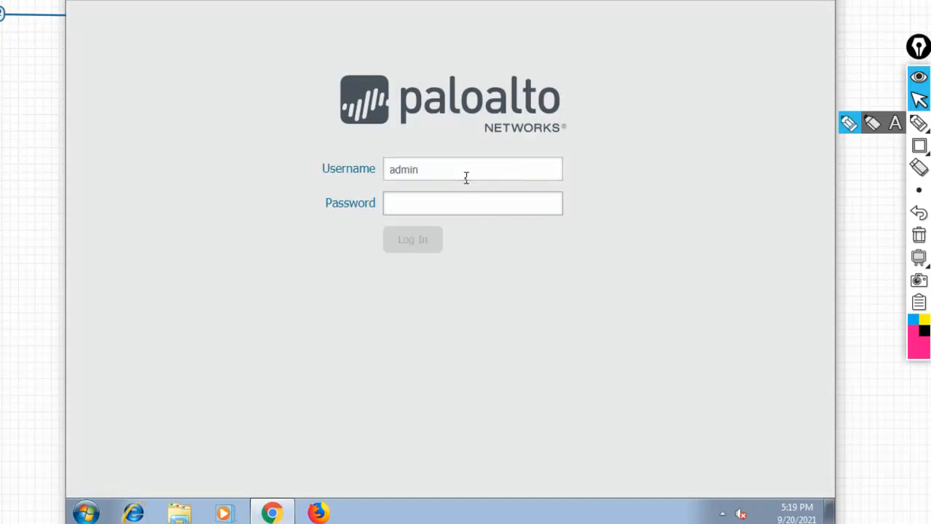
{"action": "type", "text": "admin"}
{"action": "key", "text": "Return"}
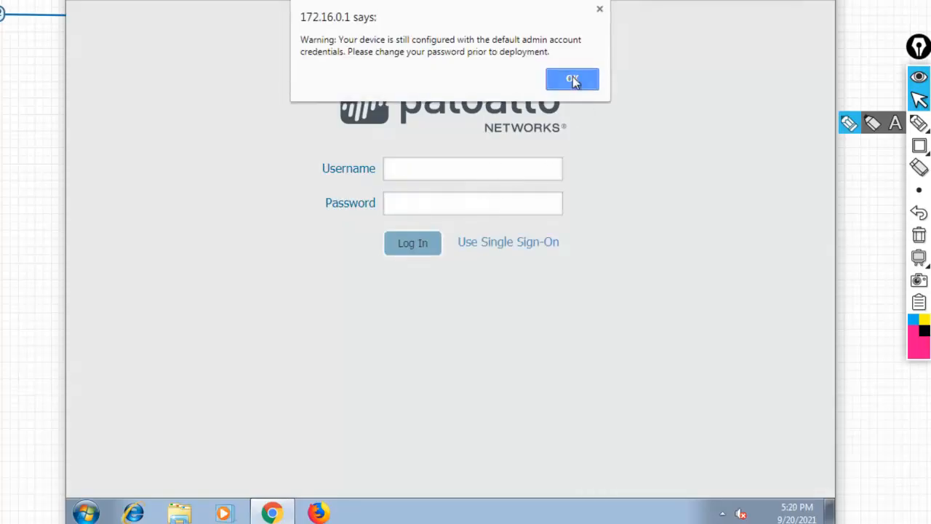
{"action": "left_click", "coordinate": [573, 79]}
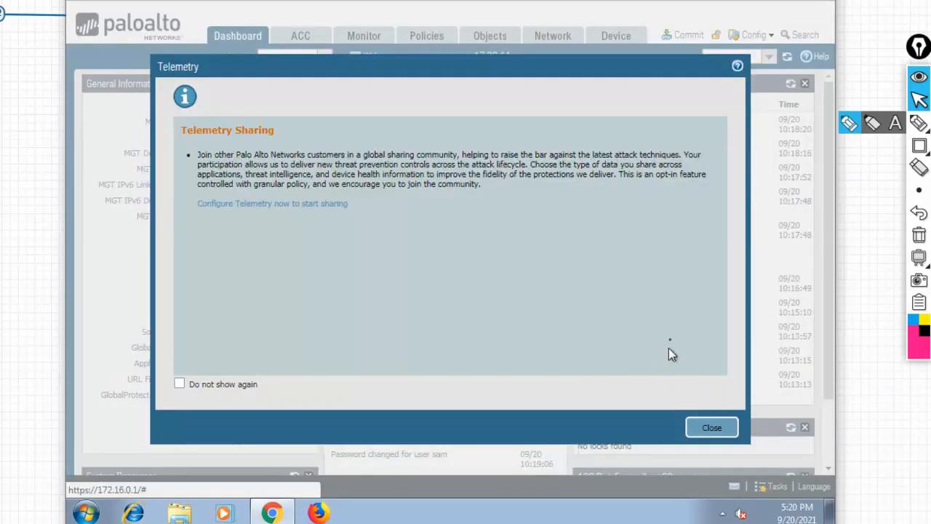
{"action": "left_click", "coordinate": [707, 431]}
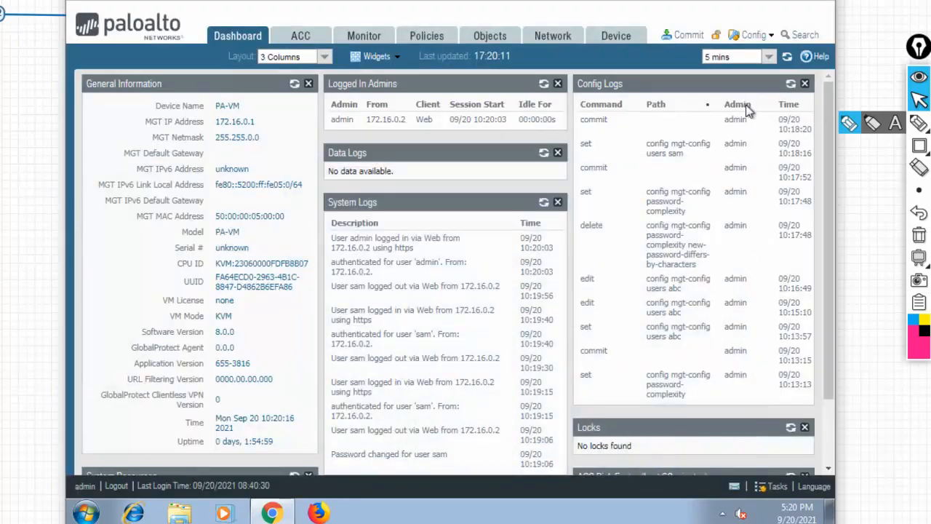
Go to Device > Setup and edit the Minimum Password Complexity settings.
{"action": "left_click", "coordinate": [616, 37]}
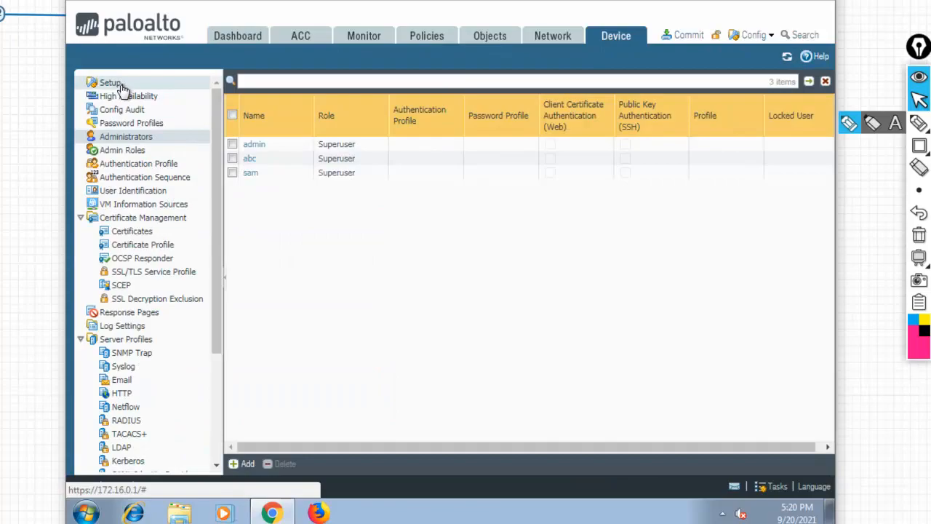
{"action": "left_click", "coordinate": [111, 83]}
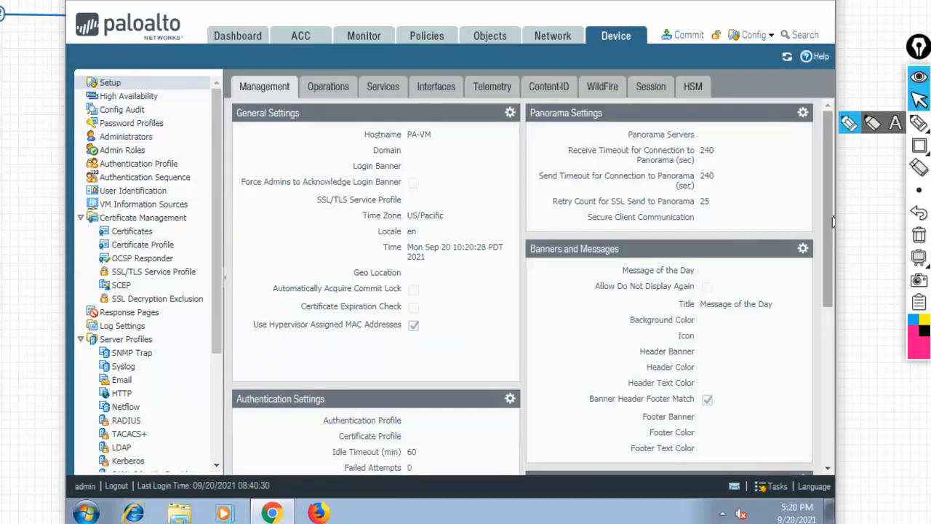
{"action": "left_click_drag", "start_coordinate": [834, 222], "coordinate": [830, 377]}
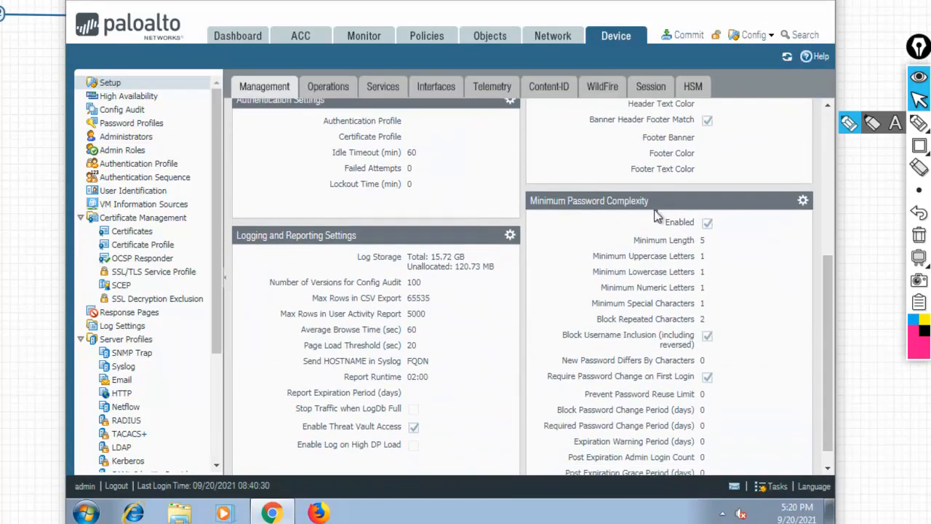
{"action": "left_click", "coordinate": [803, 202]}
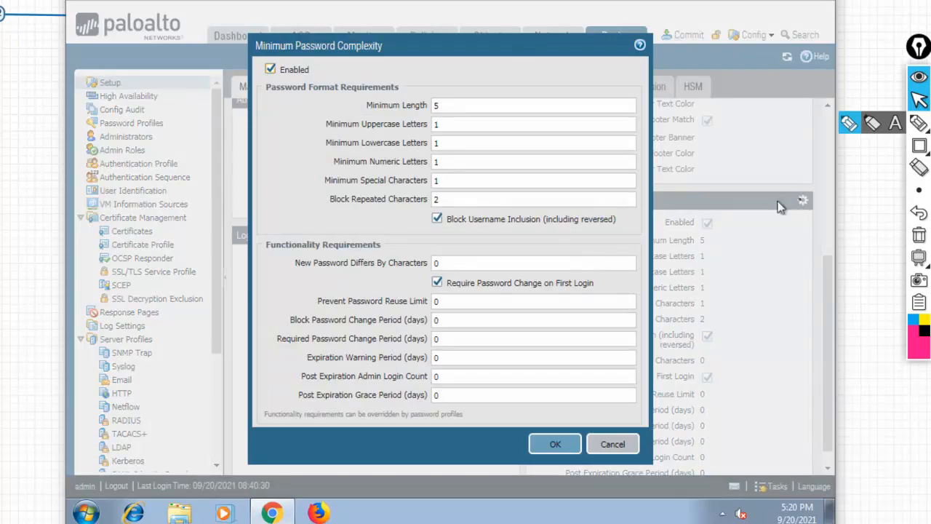
Outline the password-differs and first-login rows with a rectangle annotation, then erase it.
{"action": "left_click", "coordinate": [919, 146]}
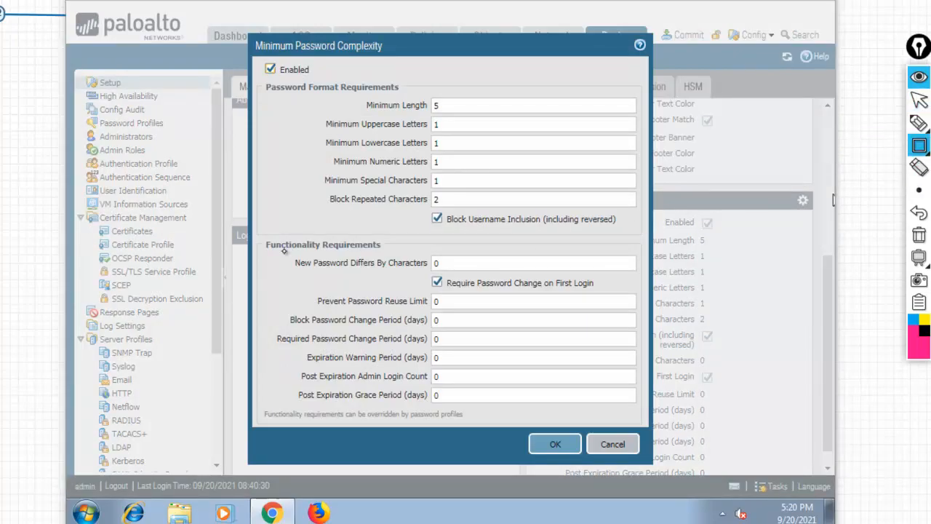
{"action": "left_click_drag", "start_coordinate": [286, 255], "coordinate": [642, 291]}
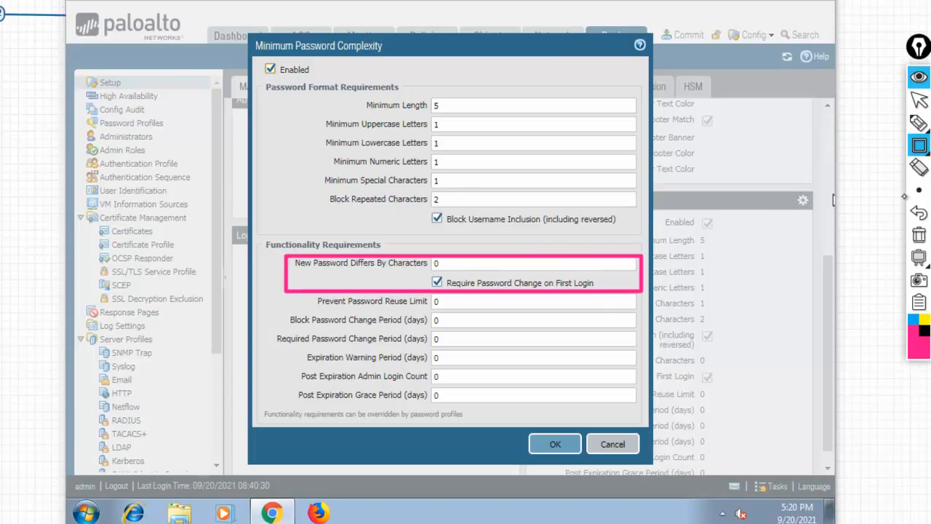
{"action": "left_click", "coordinate": [920, 239]}
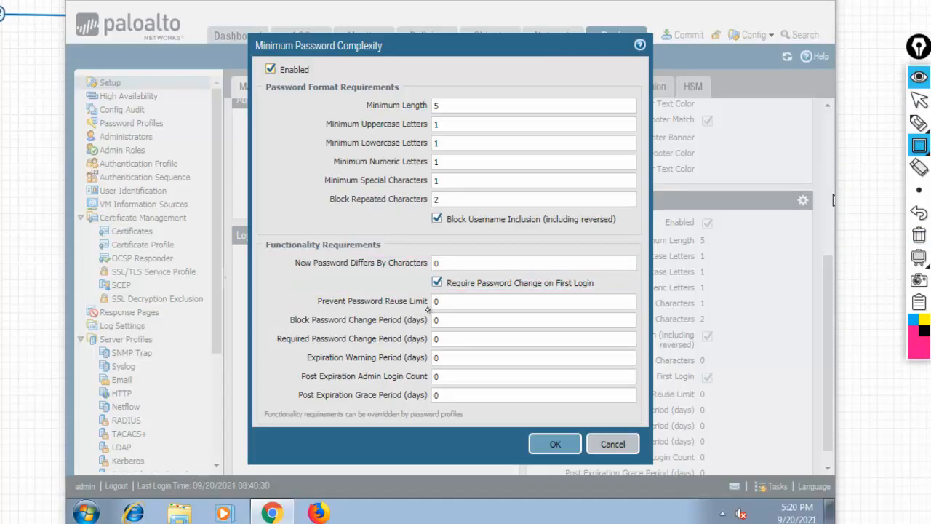
Delete the Prevent Password Reuse Limit value, then mark up the uppercase, lowercase and special-character rows.
{"action": "left_click", "coordinate": [452, 303]}
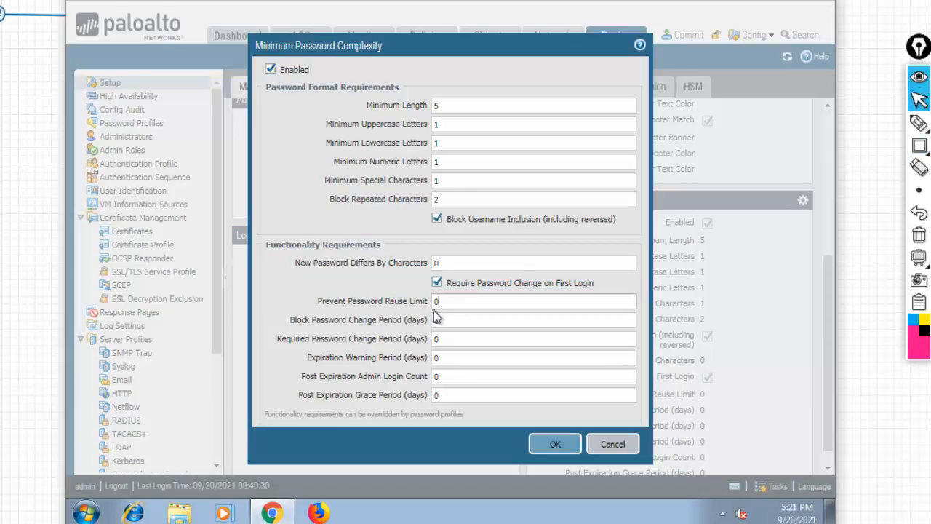
{"action": "key", "text": "BackSpace"}
{"action": "left_click", "coordinate": [919, 124]}
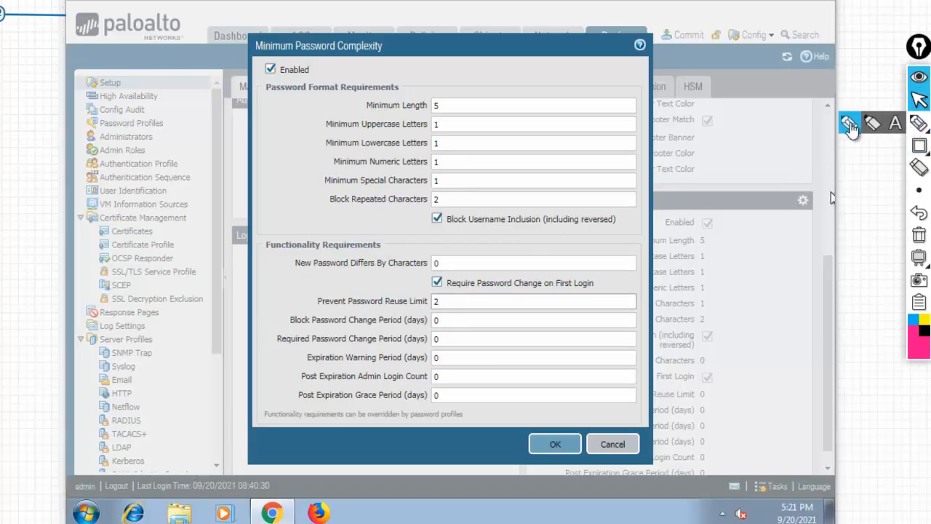
{"action": "left_click_drag", "start_coordinate": [676, 256], "coordinate": [740, 258]}
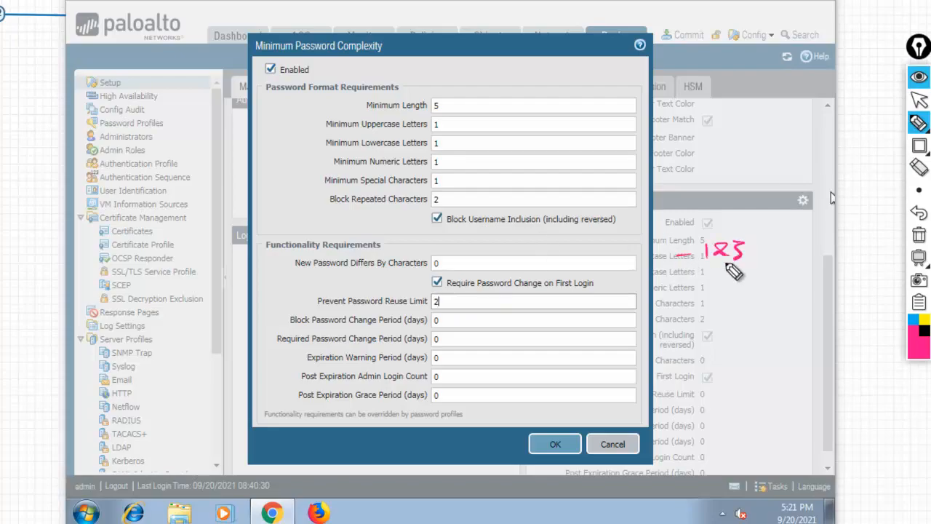
{"action": "mouse_move", "coordinate": [677, 278]}
{"action": "left_mouse_down"}
{"action": "mouse_move", "coordinate": [732, 289]}
{"action": "mouse_move", "coordinate": [752, 270]}
{"action": "mouse_move", "coordinate": [749, 284]}
{"action": "left_mouse_up"}
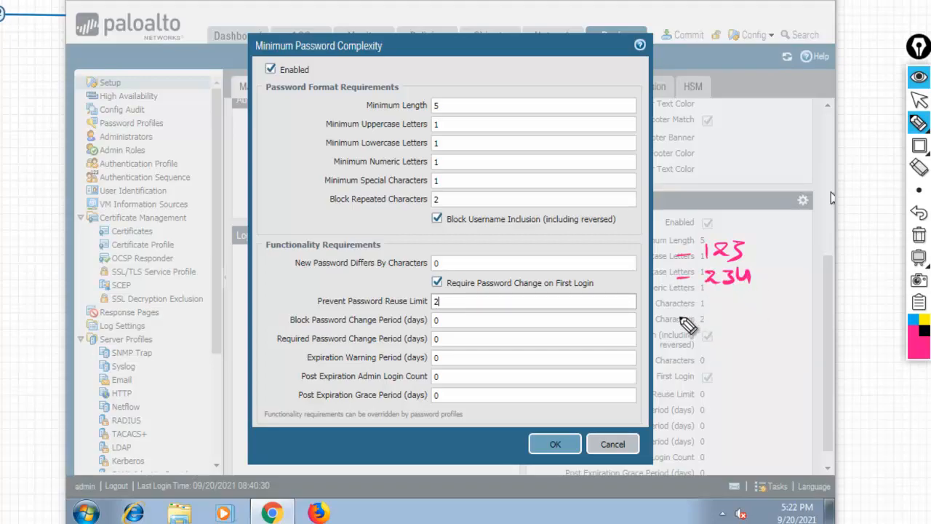
{"action": "left_click_drag", "start_coordinate": [683, 305], "coordinate": [697, 302]}
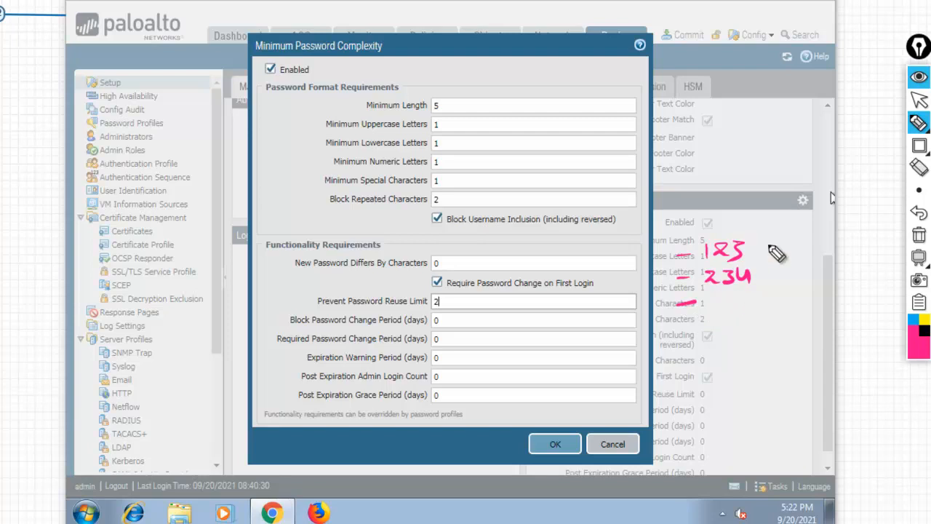
Sketch the 345 and 456 example annotations with arrows, then wipe all markings and resume selecting.
{"action": "mouse_move", "coordinate": [759, 249]}
{"action": "left_mouse_down"}
{"action": "mouse_move", "coordinate": [783, 285]}
{"action": "mouse_move", "coordinate": [745, 309]}
{"action": "left_mouse_up"}
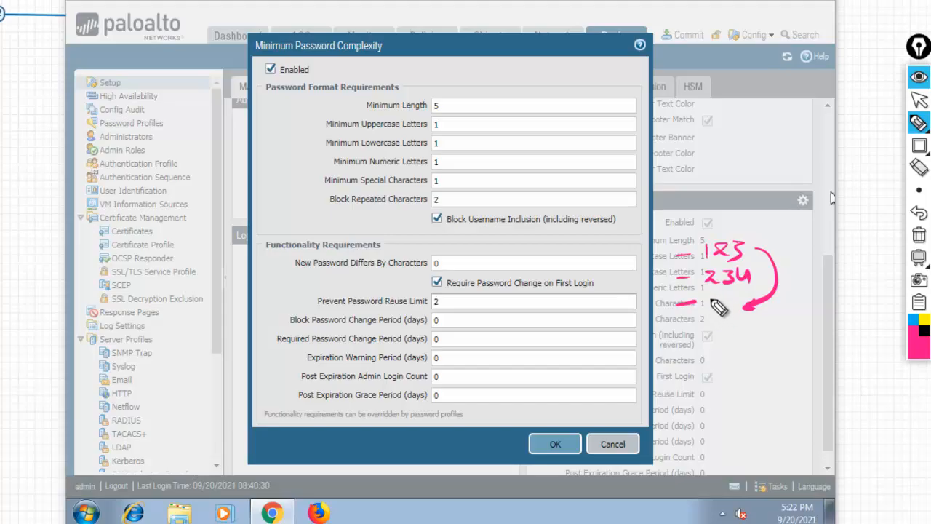
{"action": "mouse_move", "coordinate": [710, 298]}
{"action": "left_mouse_down"}
{"action": "mouse_move", "coordinate": [716, 313]}
{"action": "mouse_move", "coordinate": [741, 309]}
{"action": "left_mouse_up"}
{"action": "left_click_drag", "start_coordinate": [746, 293], "coordinate": [761, 290]}
{"action": "left_click_drag", "start_coordinate": [690, 337], "coordinate": [704, 337]}
{"action": "mouse_move", "coordinate": [703, 332]}
{"action": "left_mouse_down"}
{"action": "mouse_move", "coordinate": [705, 341]}
{"action": "mouse_move", "coordinate": [728, 334]}
{"action": "mouse_move", "coordinate": [729, 342]}
{"action": "left_mouse_up"}
{"action": "left_click_drag", "start_coordinate": [742, 327], "coordinate": [736, 339]}
{"action": "left_click_drag", "start_coordinate": [742, 326], "coordinate": [748, 326]}
{"action": "left_click_drag", "start_coordinate": [758, 324], "coordinate": [753, 336]}
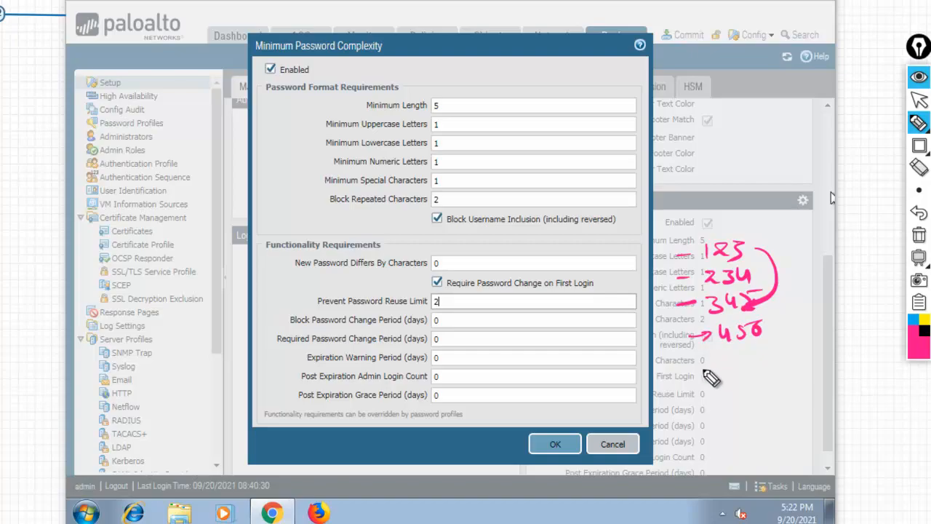
{"action": "left_click_drag", "start_coordinate": [695, 362], "coordinate": [727, 359]}
{"action": "mouse_move", "coordinate": [755, 245]}
{"action": "left_mouse_down"}
{"action": "mouse_move", "coordinate": [788, 367]}
{"action": "mouse_move", "coordinate": [753, 358]}
{"action": "mouse_move", "coordinate": [770, 366]}
{"action": "left_mouse_up"}
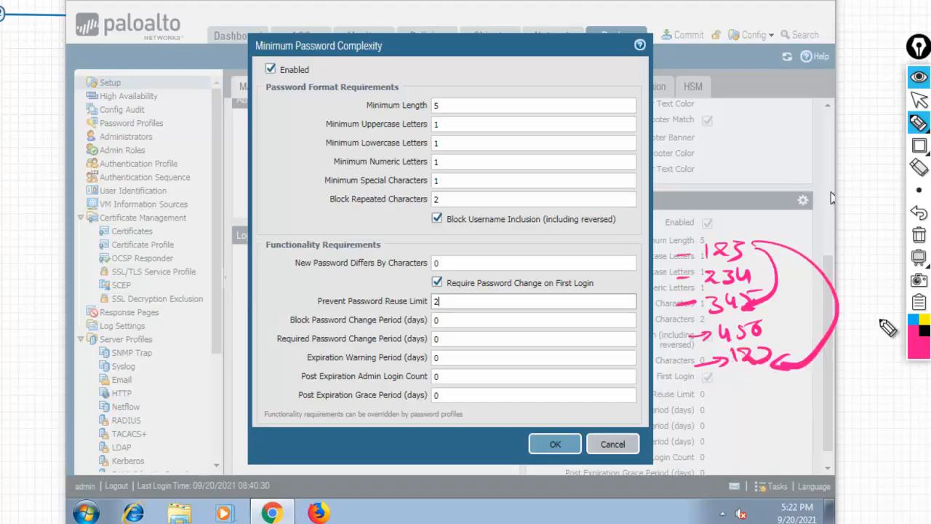
{"action": "left_click", "coordinate": [919, 235]}
{"action": "left_click", "coordinate": [919, 99]}
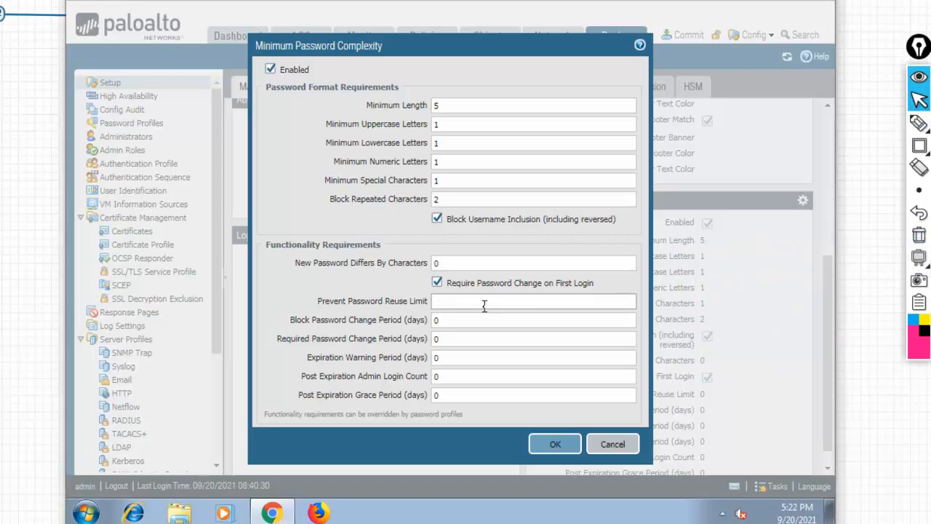
Set Block Password Change Period to 1 day, save the complexity settings, and commit the configuration.
{"action": "left_click", "coordinate": [461, 324]}
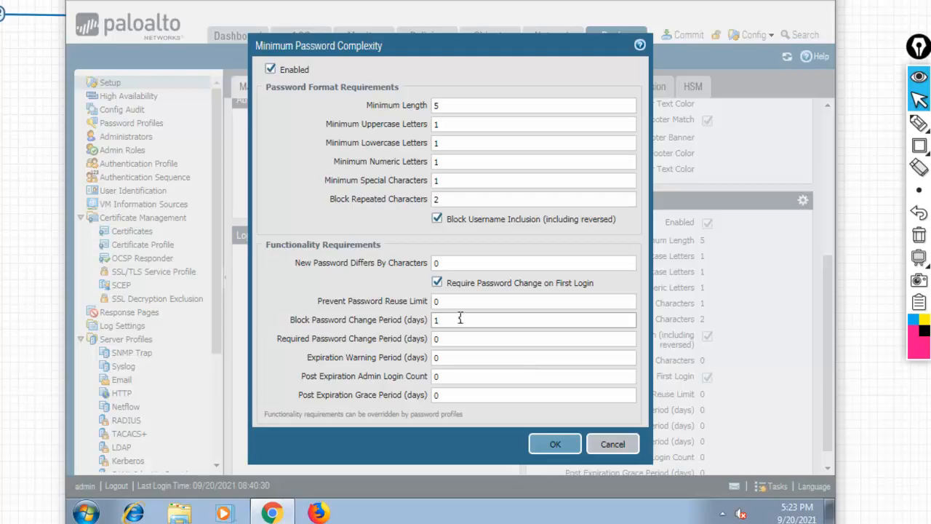
{"action": "left_click", "coordinate": [552, 444]}
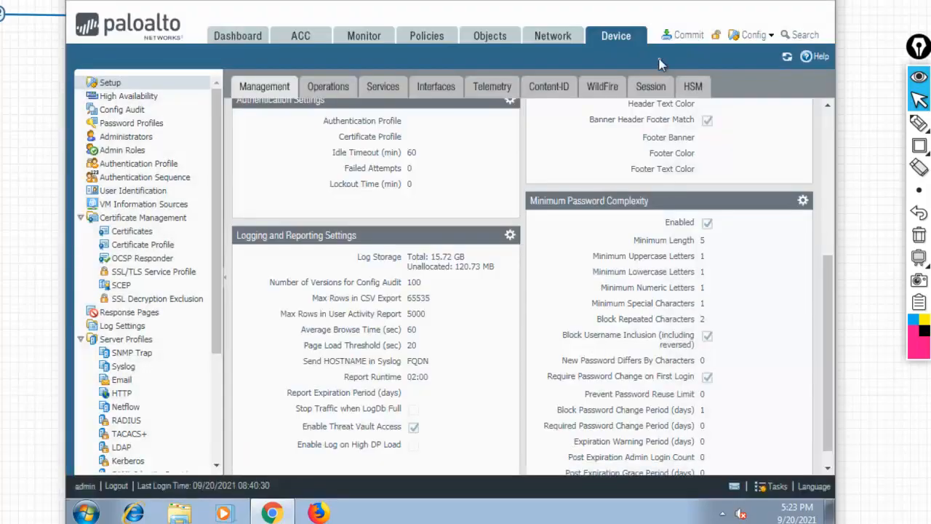
{"action": "left_click", "coordinate": [684, 42]}
{"action": "left_click", "coordinate": [591, 424]}
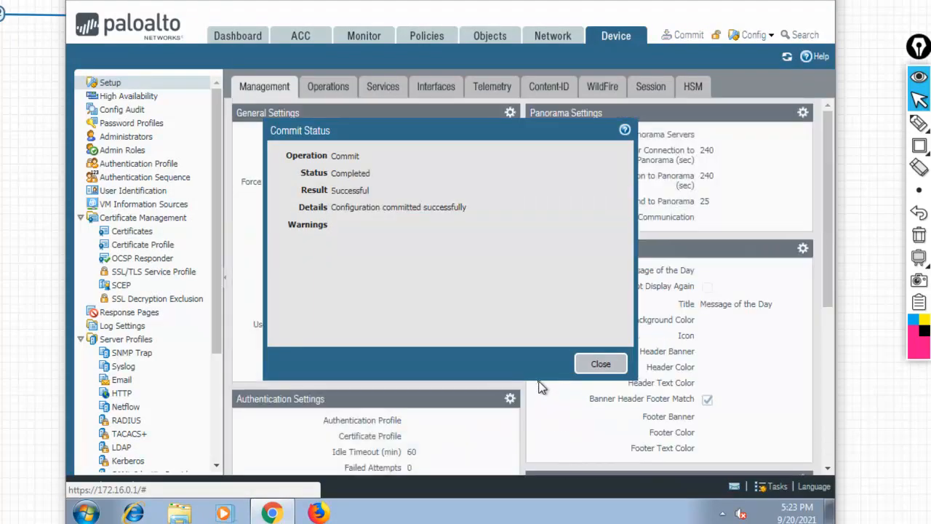
{"action": "left_click", "coordinate": [601, 365]}
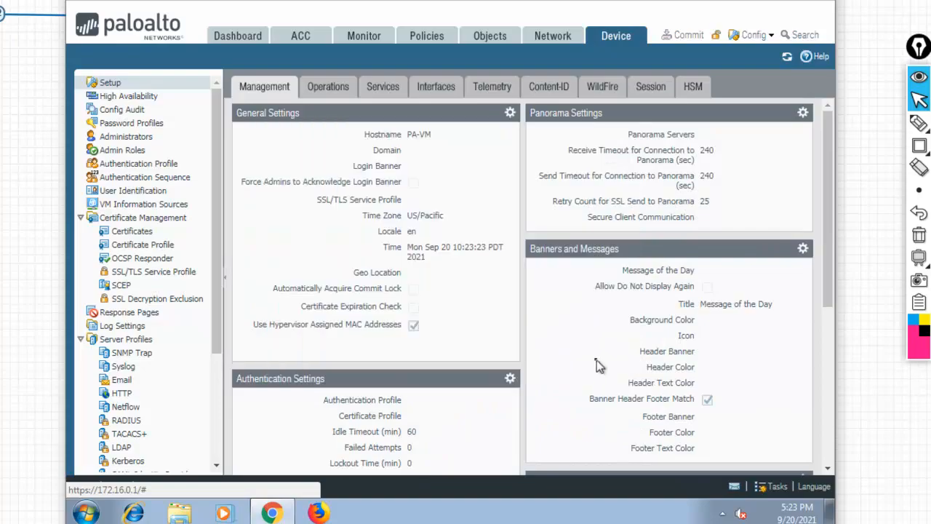
Add a new administrator under Device > Administrators with a name, password and matching confirmation.
{"action": "left_click", "coordinate": [125, 137]}
{"action": "left_click", "coordinate": [248, 463]}
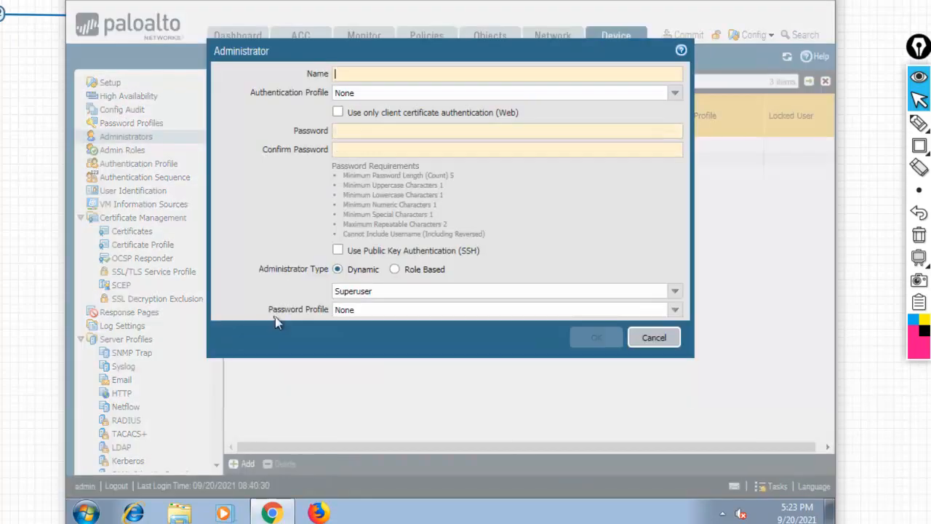
{"action": "type", "text": "x"}
{"action": "key", "text": "Tab"}
{"action": "key", "text": "Tab"}
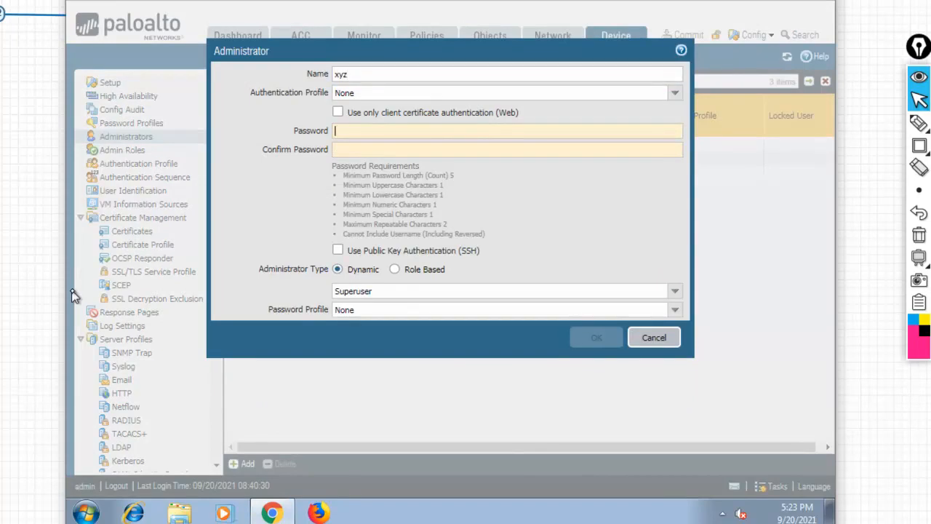
{"action": "type", "text": "•••••••"}
{"action": "key", "text": "Tab"}
{"action": "type", "text": "•••••••••"}
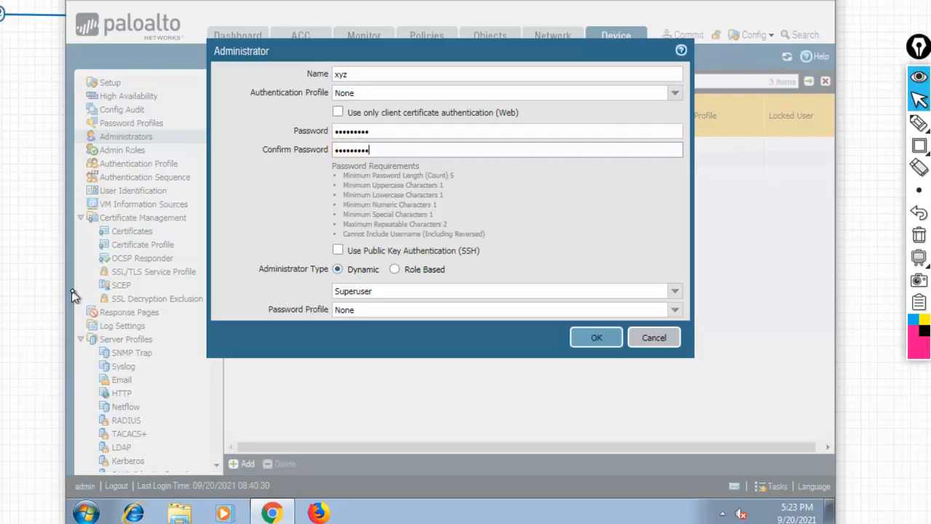
Save the new administrator, reopen it, and type a changed password.
{"action": "left_click", "coordinate": [585, 338]}
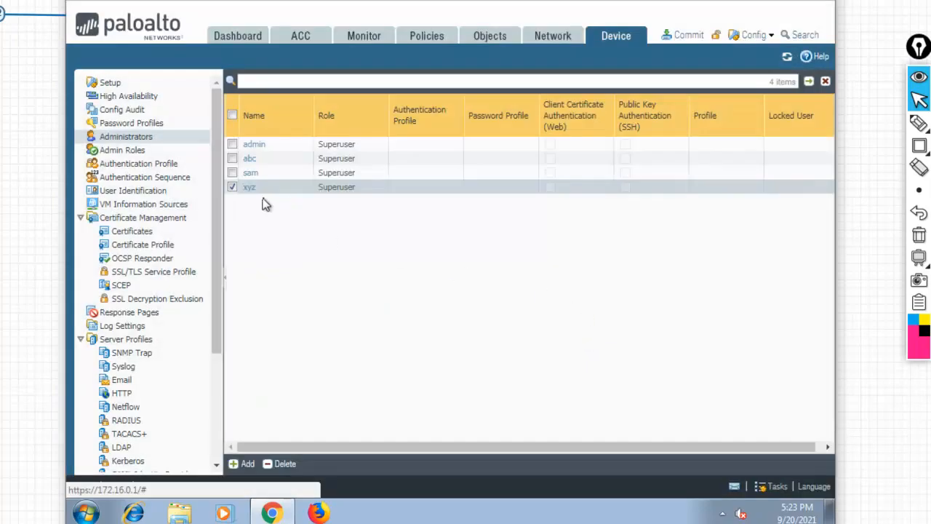
{"action": "left_click", "coordinate": [249, 188]}
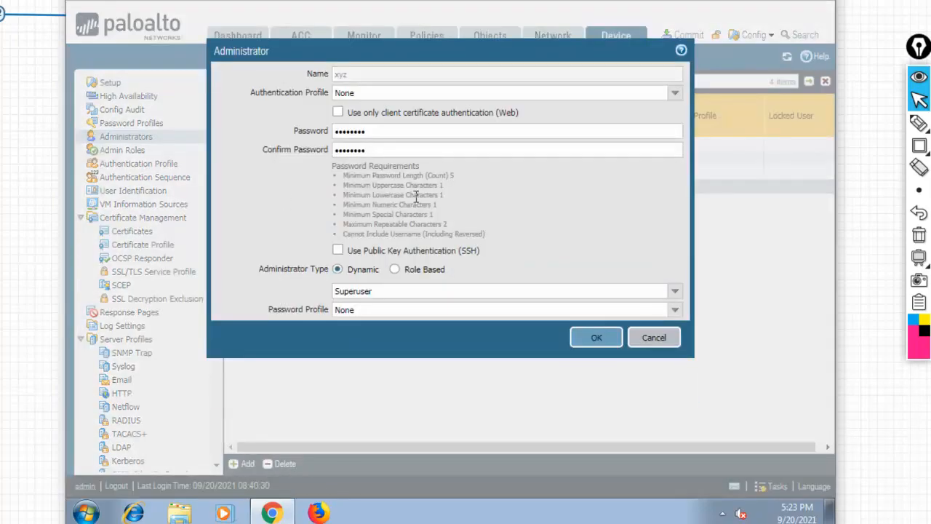
{"action": "left_click", "coordinate": [385, 134]}
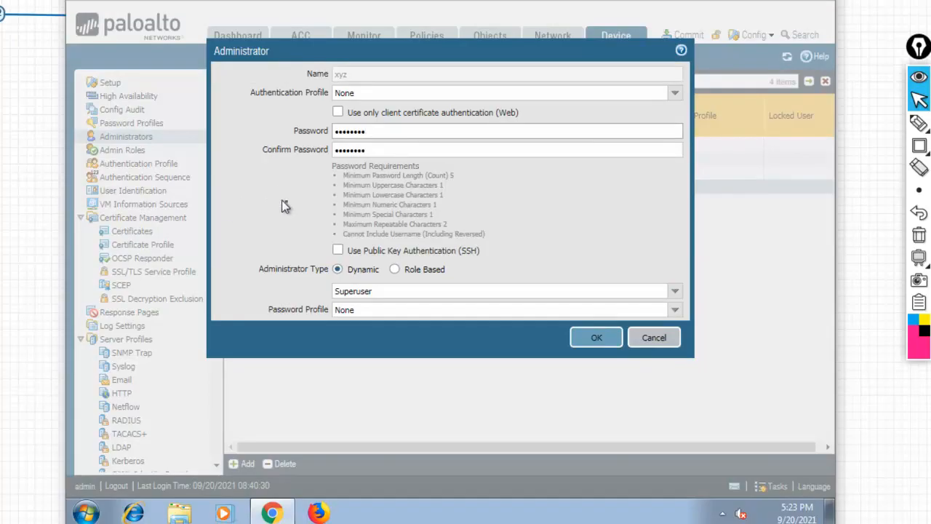
{"action": "type", "text": "•"}
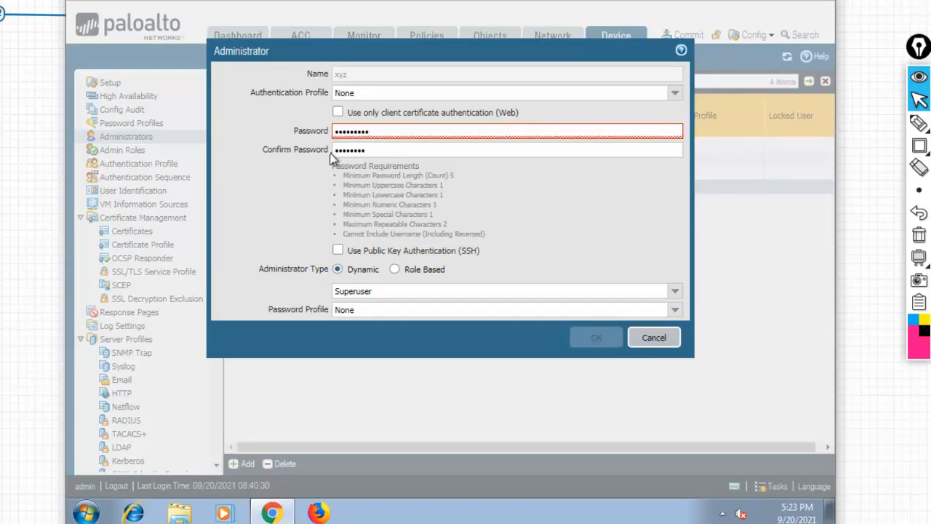
{"action": "key", "text": "BackSpace"}
{"action": "type", "text": "••"}
Submit the new password, dismiss the complexity-failure message, and cancel the edit.
{"action": "left_click", "coordinate": [611, 342]}
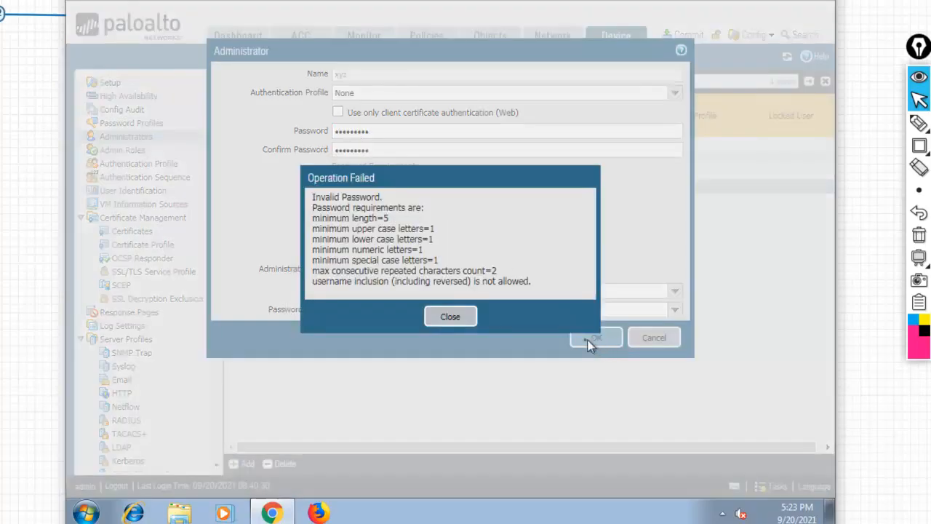
{"action": "left_click", "coordinate": [452, 318]}
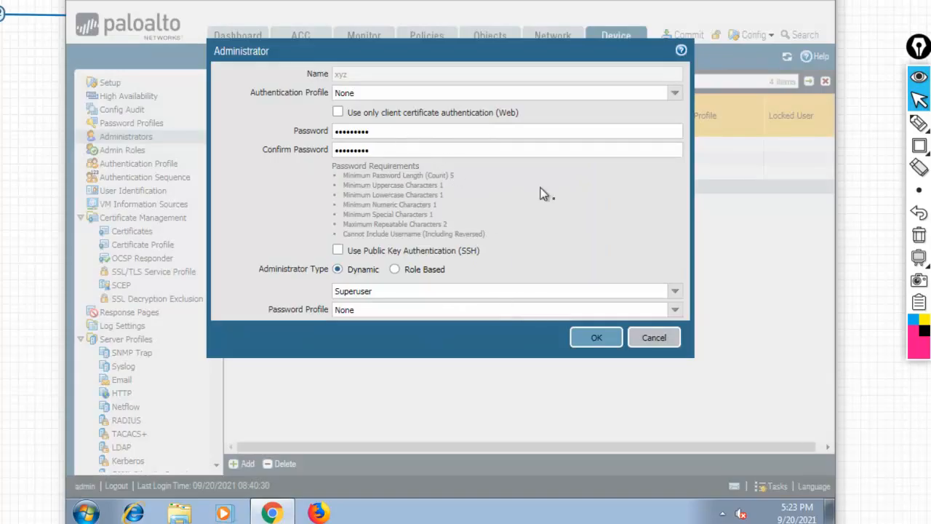
{"action": "left_click", "coordinate": [653, 340]}
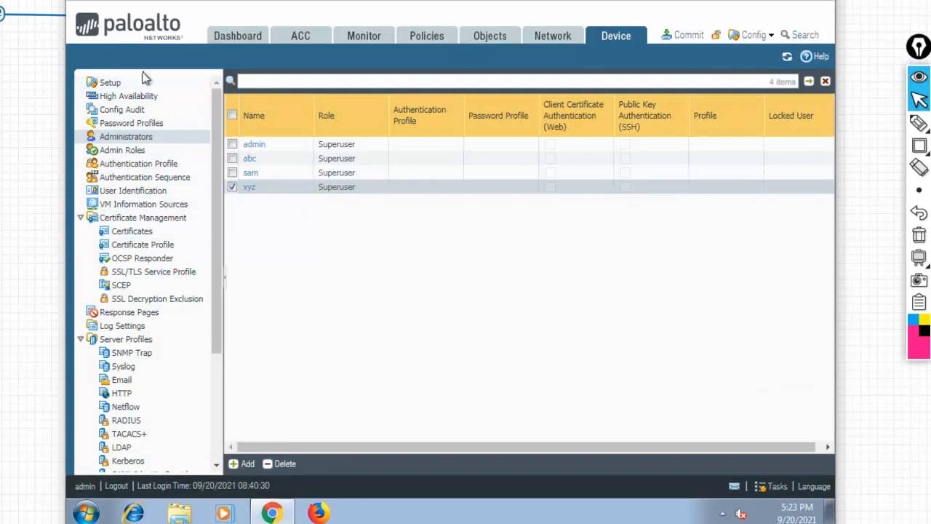
Reopen Minimum Password Complexity from Device Setup; set Block Change Period 0 and Required Change Period 30 days.
{"action": "left_click", "coordinate": [110, 83]}
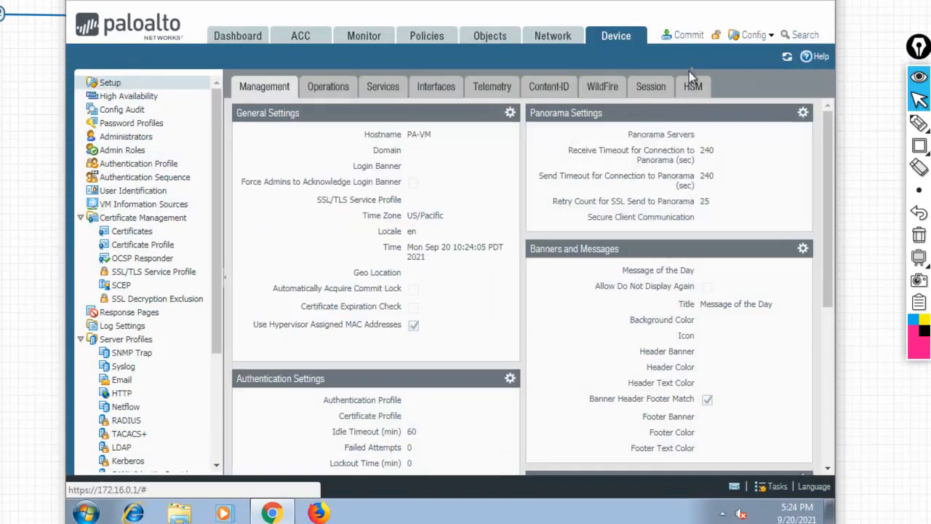
{"action": "left_click_drag", "start_coordinate": [829, 173], "coordinate": [827, 326]}
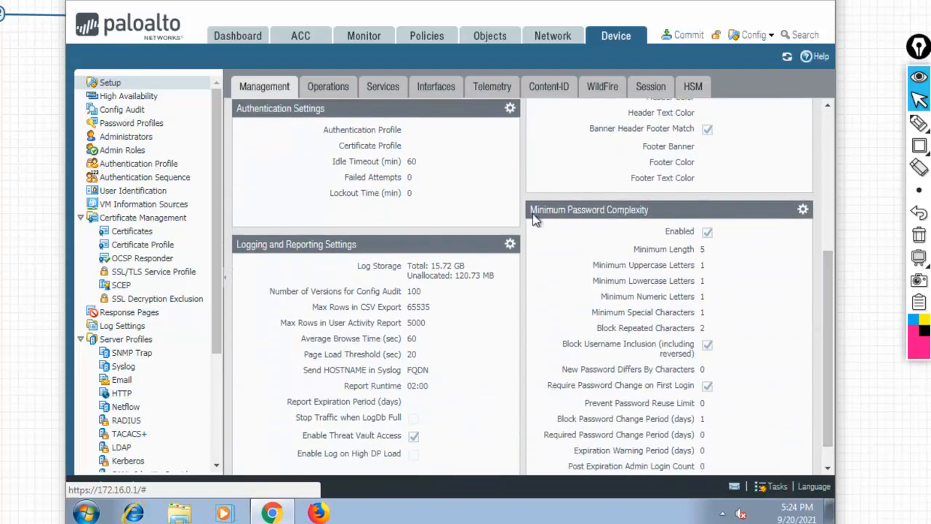
{"action": "left_click", "coordinate": [803, 210]}
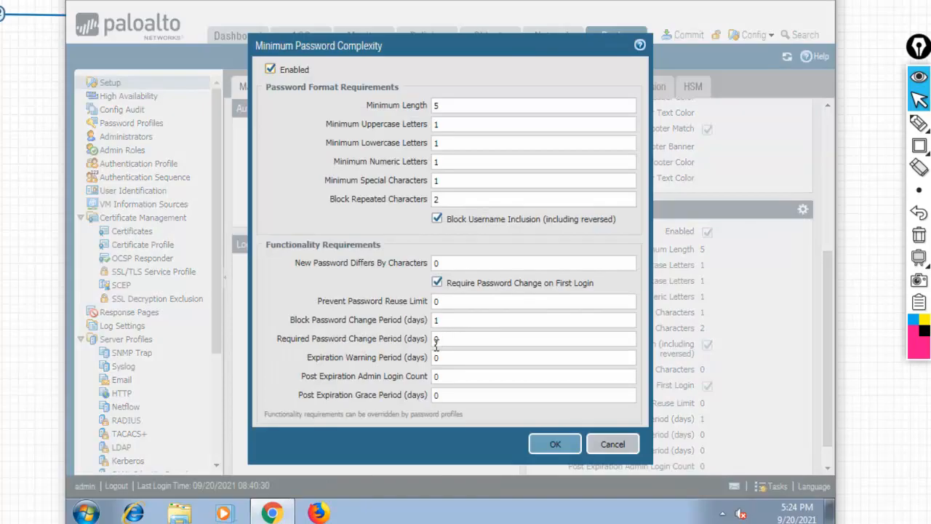
{"action": "left_click", "coordinate": [462, 321]}
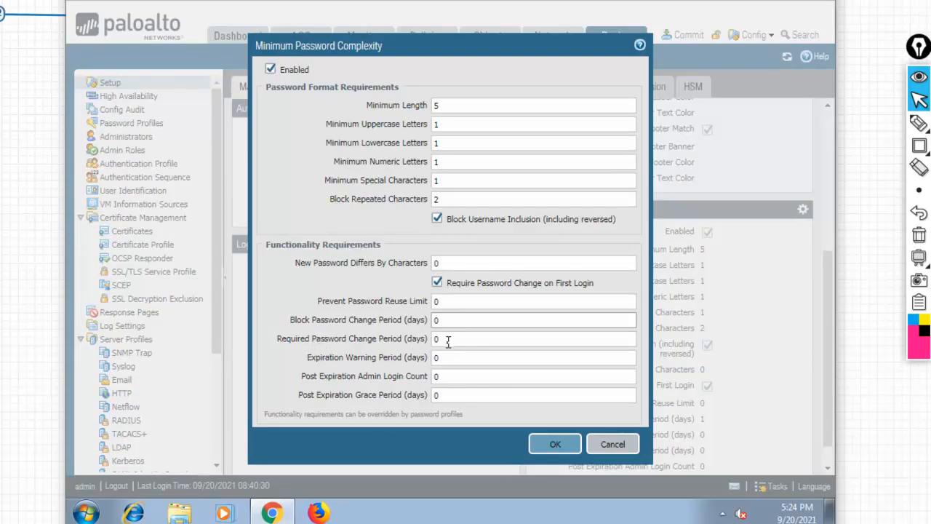
{"action": "key", "text": "Tab"}
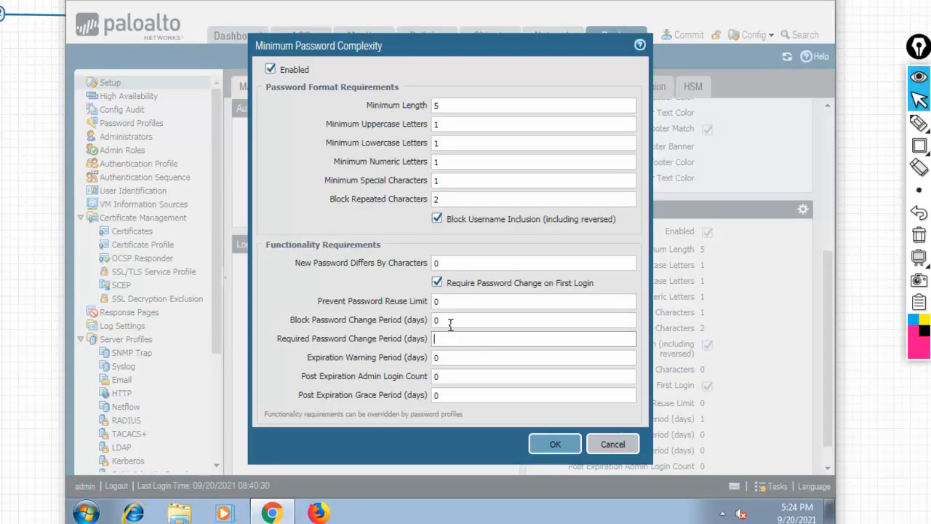
{"action": "left_click", "coordinate": [451, 358]}
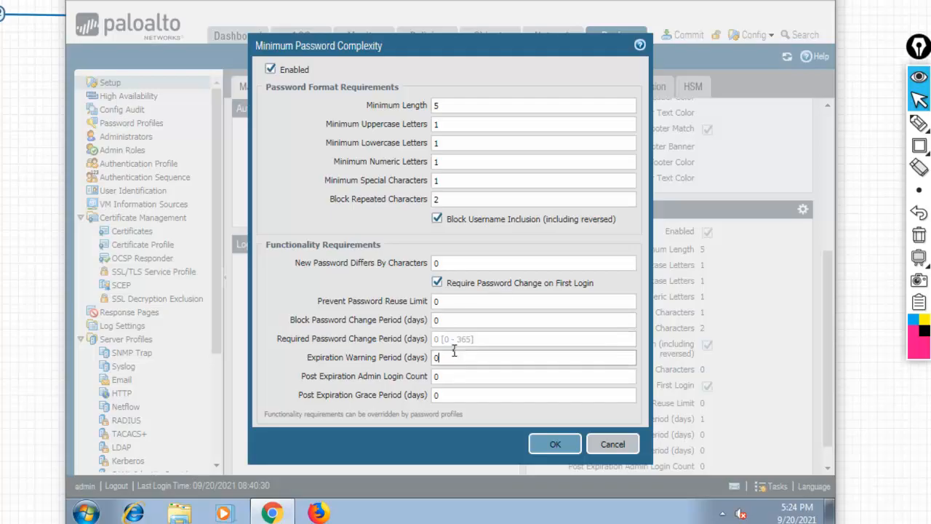
{"action": "left_click", "coordinate": [471, 341]}
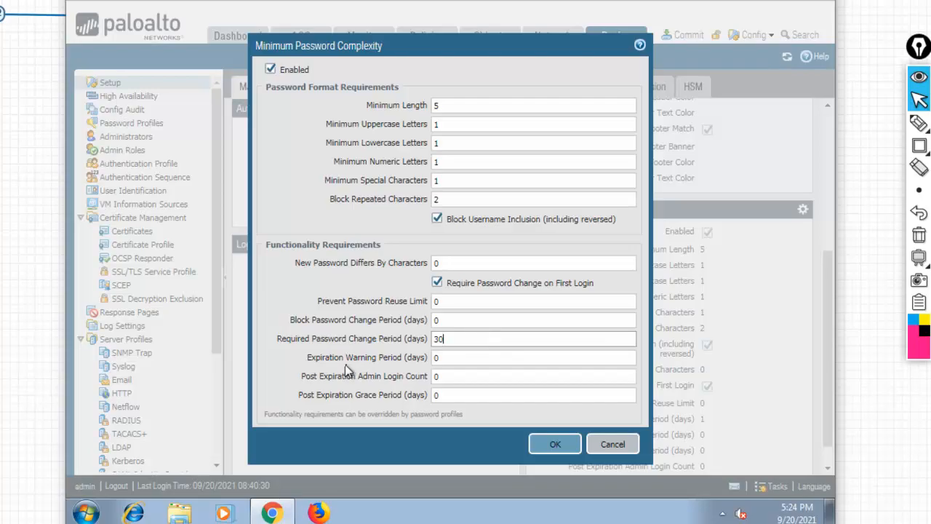
Enter 2 days for Expiration Warning Period and 2 for Post Expiration Admin Login Count.
{"action": "left_click", "coordinate": [456, 358]}
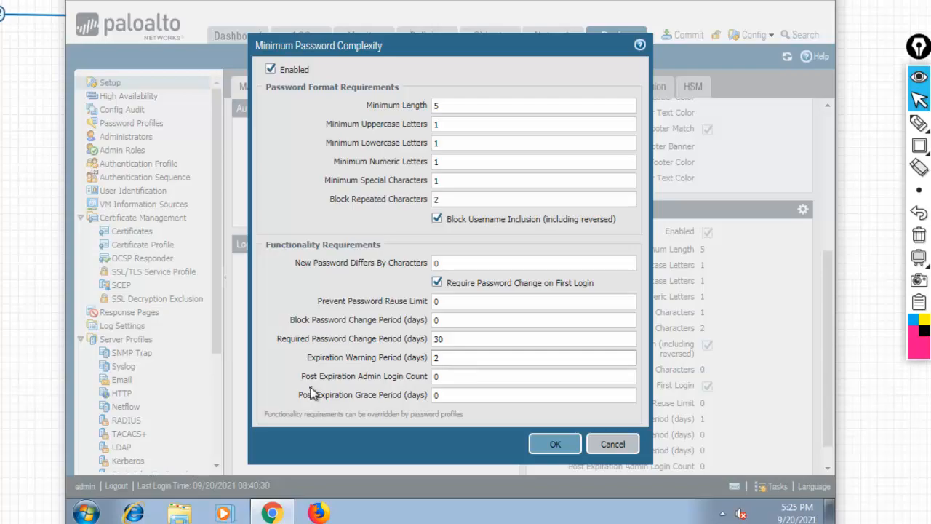
{"action": "key", "text": "Tab"}
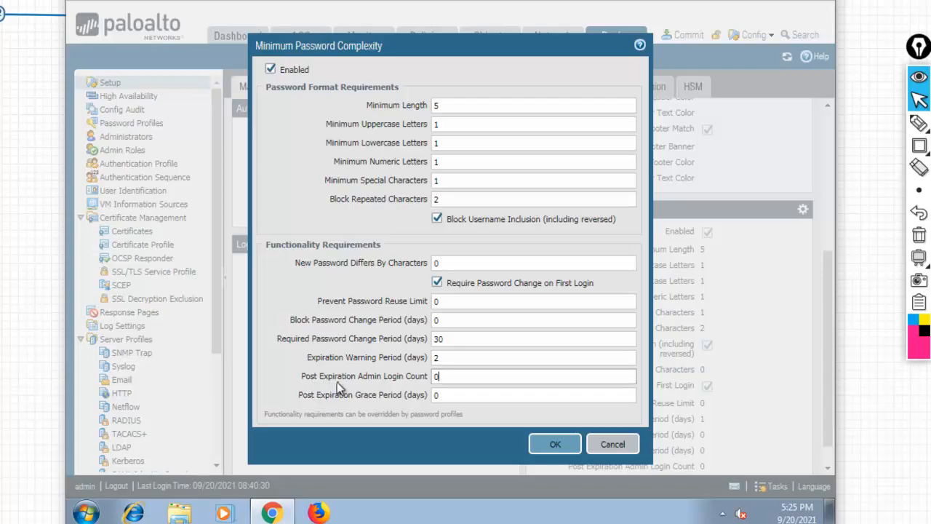
{"action": "left_click_drag", "start_coordinate": [371, 383], "coordinate": [405, 384]}
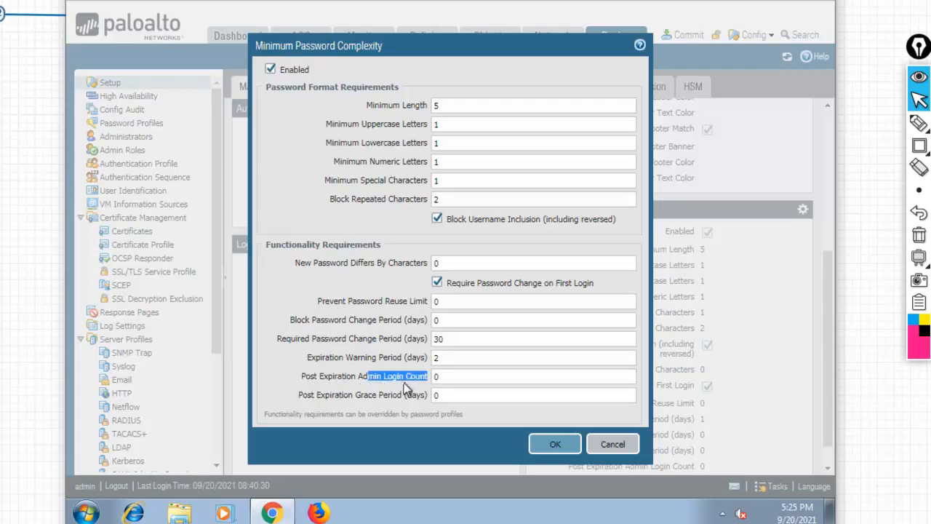
{"action": "left_click", "coordinate": [452, 379]}
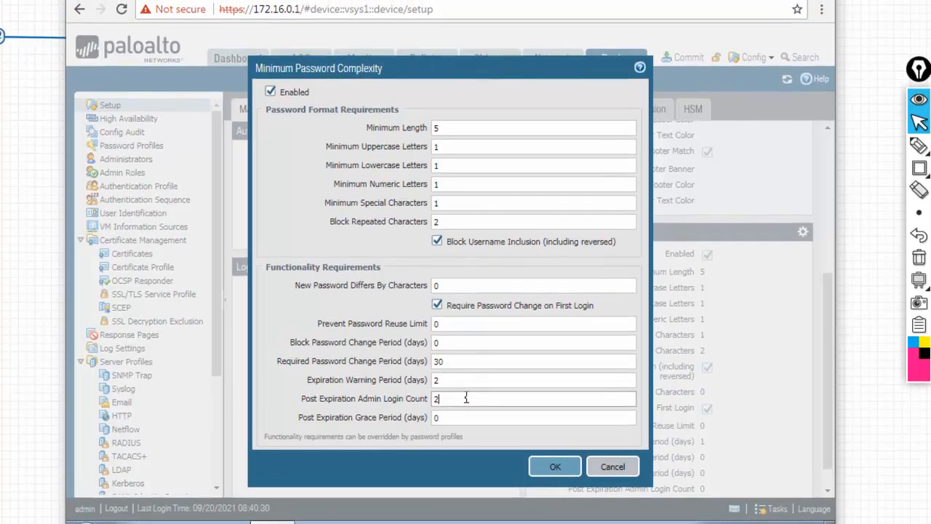
{"action": "left_click", "coordinate": [919, 145]}
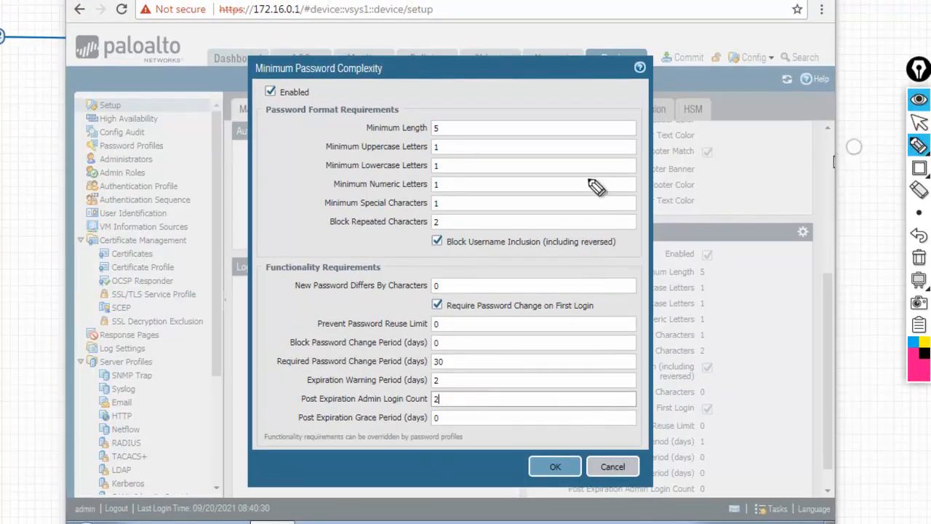
{"action": "mouse_move", "coordinate": [499, 29]}
{"action": "left_mouse_down"}
{"action": "mouse_move", "coordinate": [661, 21]}
{"action": "mouse_move", "coordinate": [800, 45]}
{"action": "mouse_move", "coordinate": [725, 57]}
{"action": "left_mouse_up"}
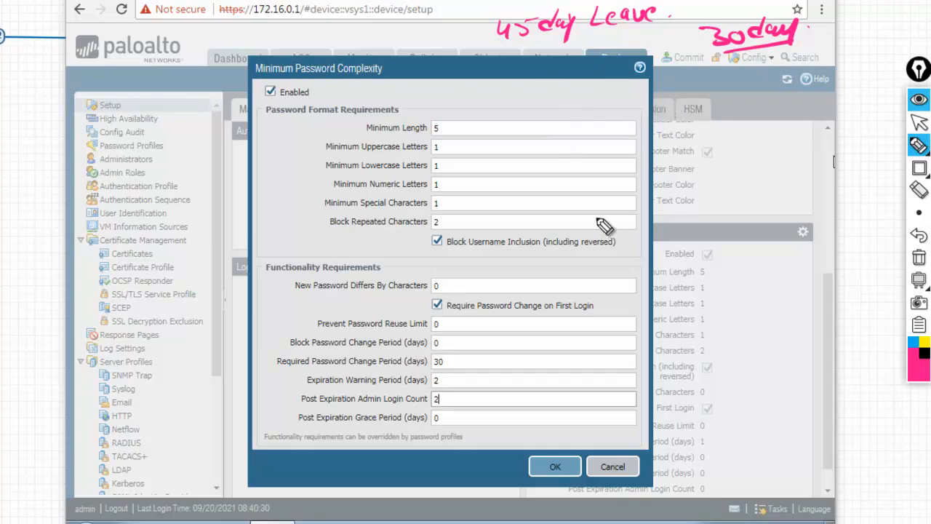
{"action": "mouse_move", "coordinate": [301, 402]}
{"action": "left_mouse_down"}
{"action": "mouse_move", "coordinate": [439, 401]}
{"action": "mouse_move", "coordinate": [442, 410]}
{"action": "mouse_move", "coordinate": [441, 396]}
{"action": "left_mouse_up"}
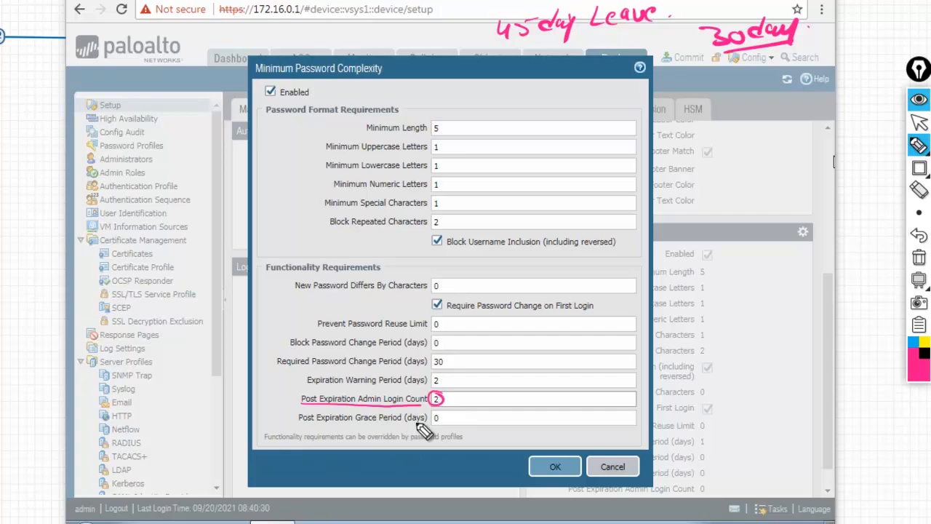
{"action": "left_click_drag", "start_coordinate": [404, 423], "coordinate": [429, 423]}
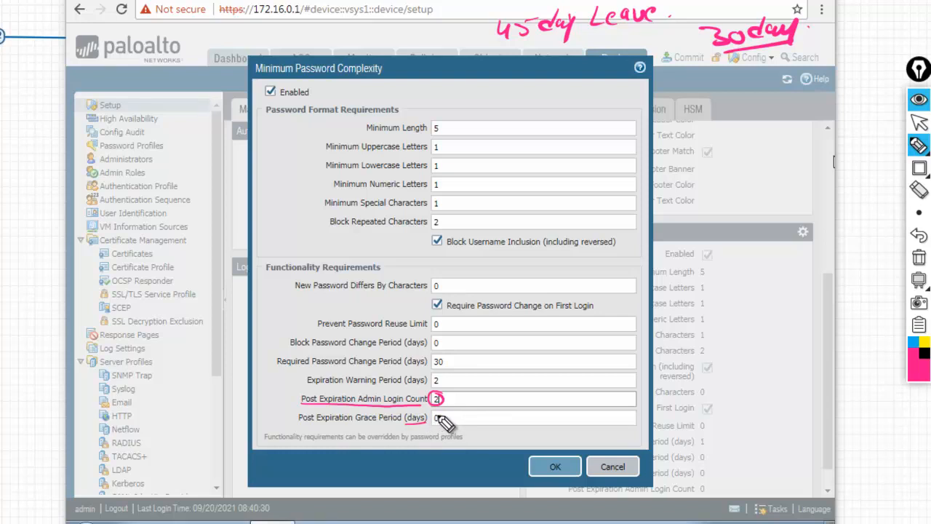
{"action": "mouse_move", "coordinate": [435, 415]}
{"action": "left_mouse_down"}
{"action": "mouse_move", "coordinate": [485, 421]}
{"action": "mouse_move", "coordinate": [501, 434]}
{"action": "left_mouse_up"}
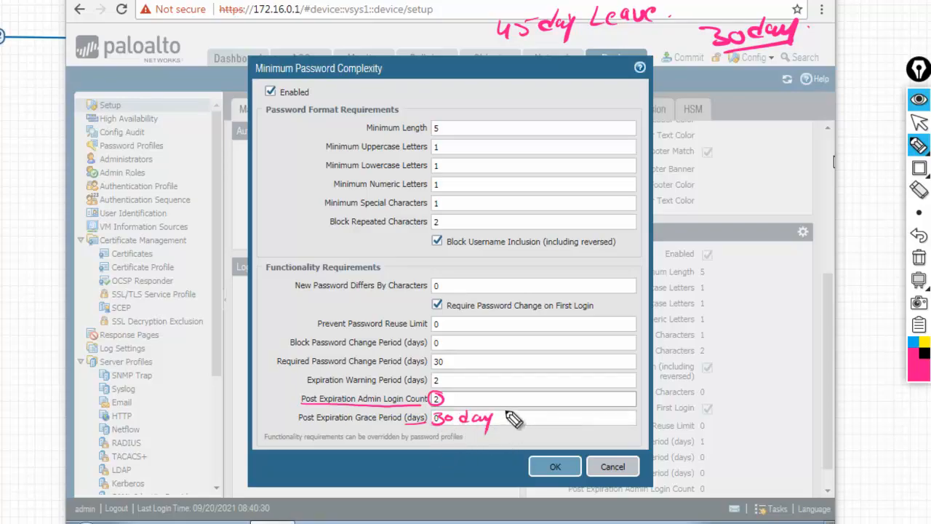
{"action": "left_click_drag", "start_coordinate": [454, 398], "coordinate": [476, 393]}
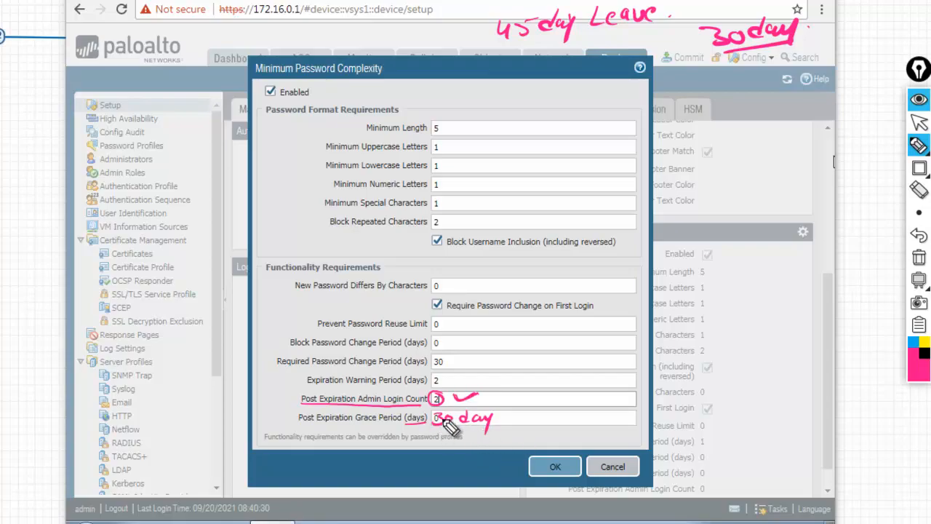
{"action": "mouse_move", "coordinate": [432, 413]}
{"action": "left_mouse_down"}
{"action": "mouse_move", "coordinate": [507, 408]}
{"action": "mouse_move", "coordinate": [505, 438]}
{"action": "left_mouse_up"}
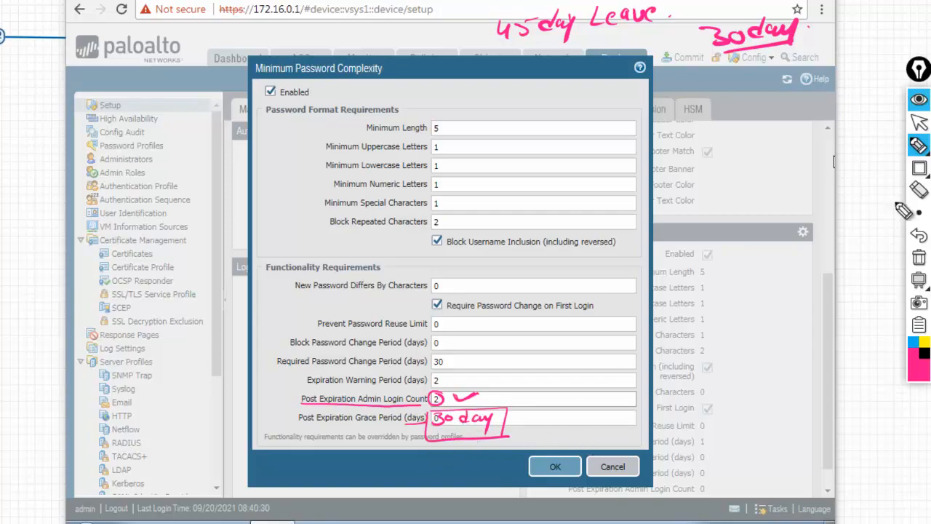
{"action": "left_click", "coordinate": [920, 264]}
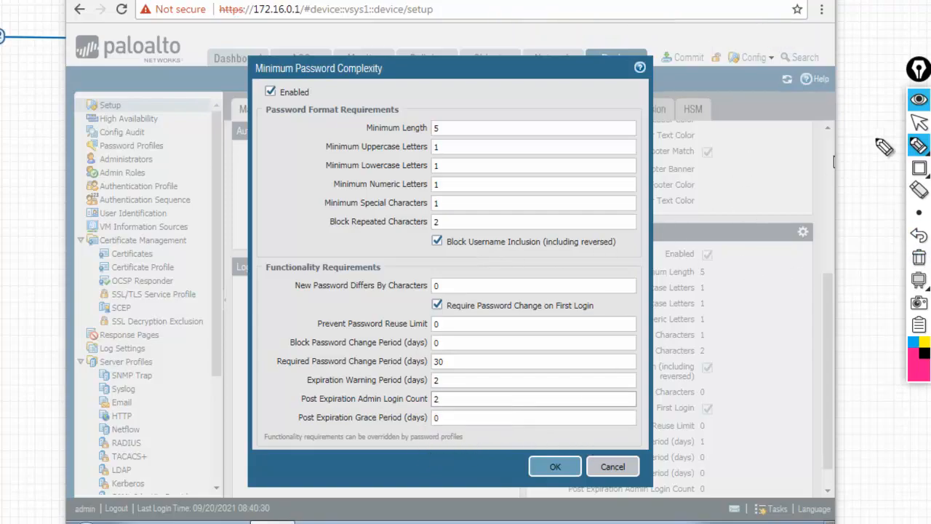
Clear Minimum Length through Block Repeated Characters, leaving their range placeholders.
{"action": "left_click", "coordinate": [919, 125]}
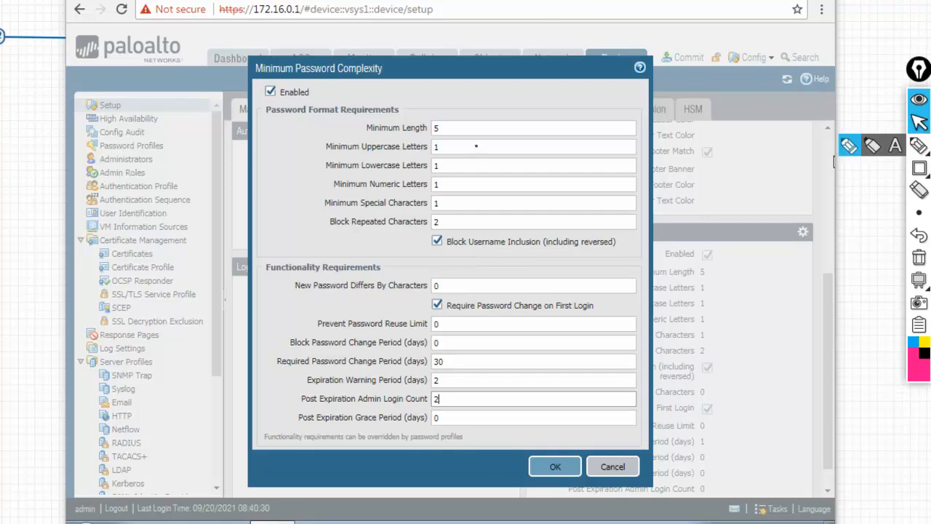
{"action": "left_click", "coordinate": [451, 130]}
{"action": "left_click", "coordinate": [450, 152]}
{"action": "left_click", "coordinate": [452, 167]}
{"action": "left_click", "coordinate": [449, 186]}
{"action": "key", "text": "BackSpace"}
{"action": "left_click", "coordinate": [450, 202]}
{"action": "key", "text": "BackSpace"}
{"action": "left_click", "coordinate": [452, 221]}
{"action": "key", "text": "BackSpace"}
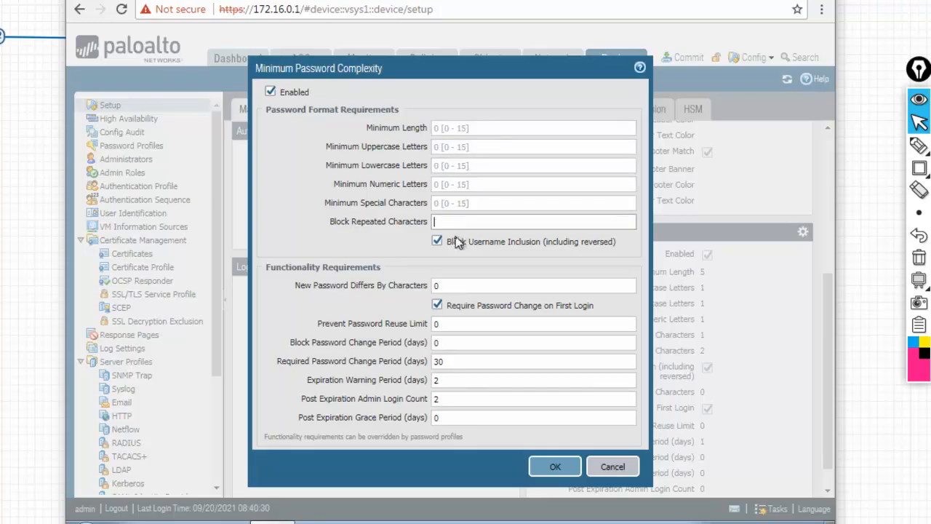
Clear New Password Differs By Characters through Post Expiration Grace Period, showing their allowed ranges.
{"action": "left_click_drag", "start_coordinate": [450, 277], "coordinate": [452, 291]}
{"action": "left_click", "coordinate": [455, 288]}
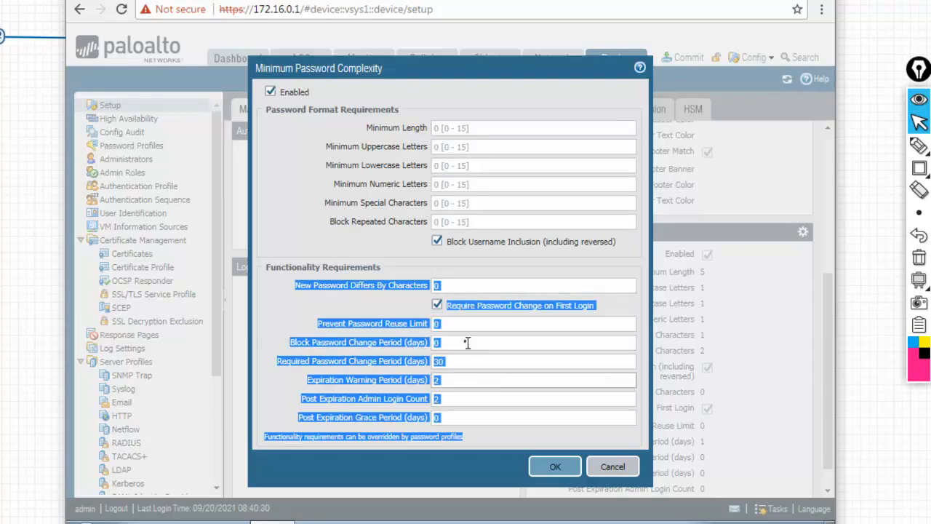
{"action": "left_click", "coordinate": [458, 149]}
{"action": "left_click", "coordinate": [449, 285]}
{"action": "key", "text": "BackSpace"}
{"action": "left_click", "coordinate": [454, 323]}
{"action": "left_click", "coordinate": [458, 342]}
{"action": "key", "text": "BackSpace"}
{"action": "left_click", "coordinate": [459, 363]}
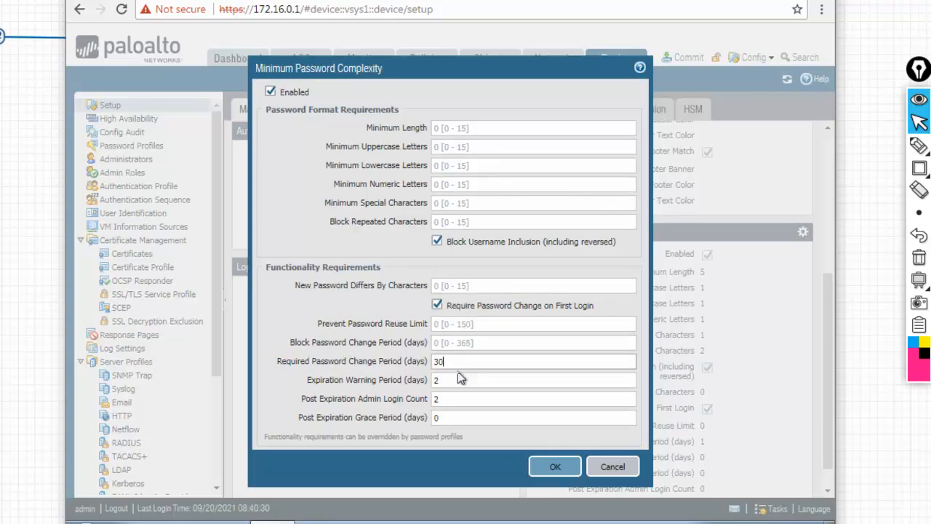
{"action": "left_click", "coordinate": [454, 384]}
{"action": "left_click", "coordinate": [454, 400]}
{"action": "key", "text": "BackSpace"}
{"action": "left_click", "coordinate": [456, 417]}
Box Minimum Length (0–15) through Block Repeated Characters, each with its range.
{"action": "left_click_drag", "start_coordinate": [451, 241], "coordinate": [459, 241]}
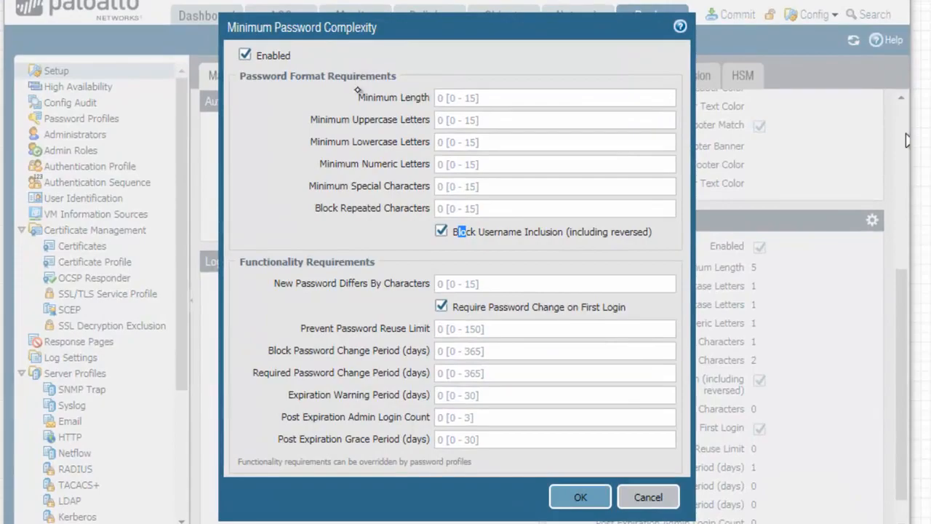
{"action": "left_click_drag", "start_coordinate": [343, 86], "coordinate": [493, 105]}
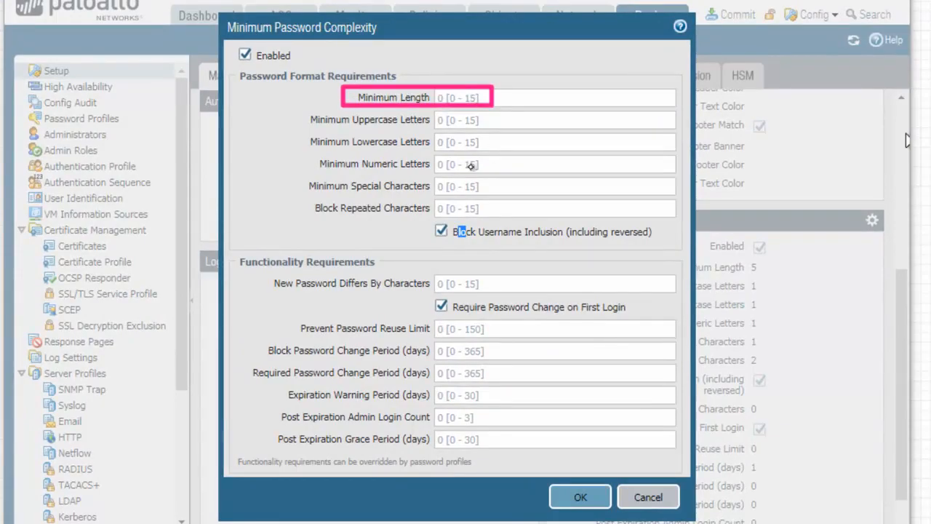
{"action": "mouse_move", "coordinate": [299, 110]}
{"action": "left_mouse_down"}
{"action": "mouse_move", "coordinate": [380, 131]}
{"action": "mouse_move", "coordinate": [493, 130]}
{"action": "left_mouse_up"}
{"action": "mouse_move", "coordinate": [298, 131]}
{"action": "left_mouse_down"}
{"action": "mouse_move", "coordinate": [348, 150]}
{"action": "mouse_move", "coordinate": [494, 151]}
{"action": "left_mouse_up"}
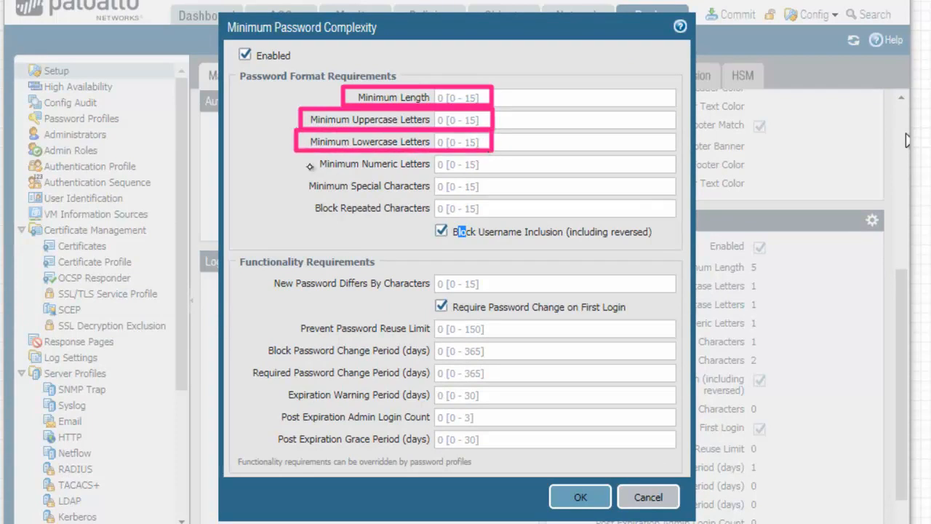
{"action": "left_click_drag", "start_coordinate": [294, 152], "coordinate": [494, 173]}
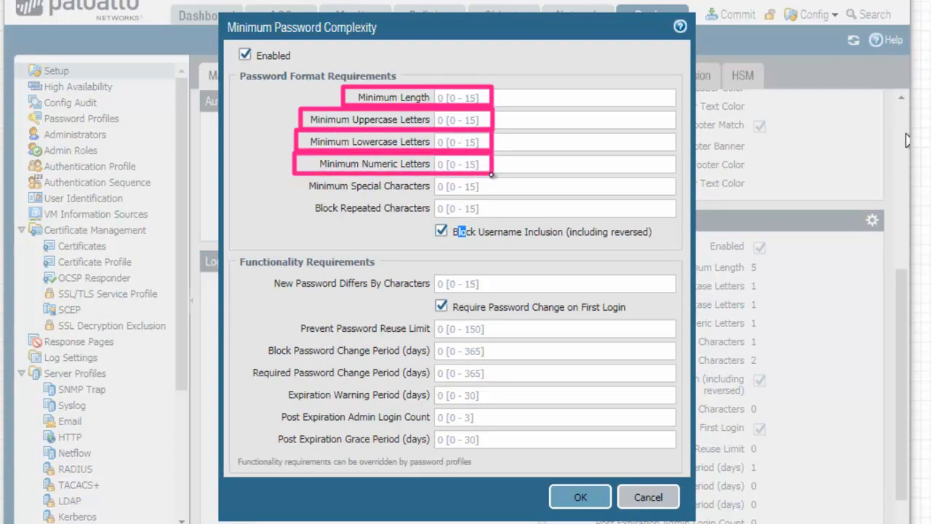
{"action": "left_click_drag", "start_coordinate": [290, 178], "coordinate": [505, 196]}
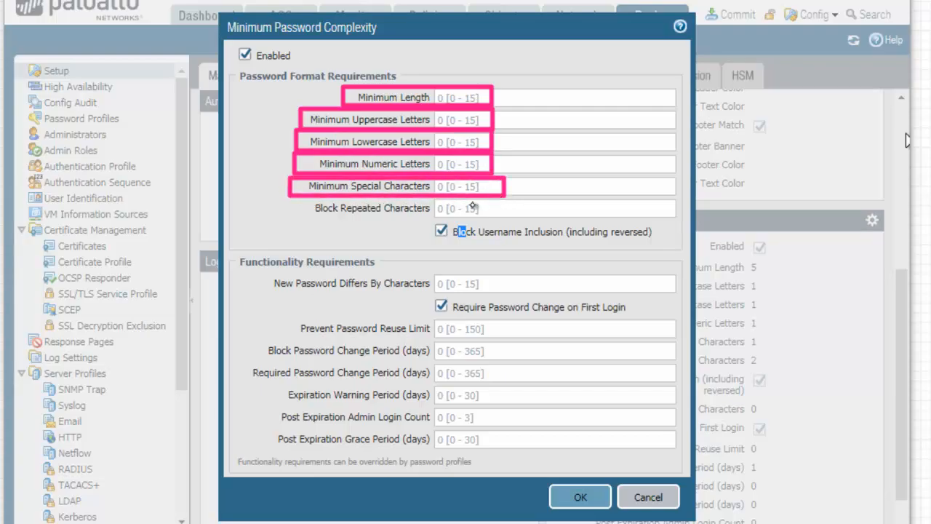
{"action": "left_click_drag", "start_coordinate": [295, 199], "coordinate": [507, 218]}
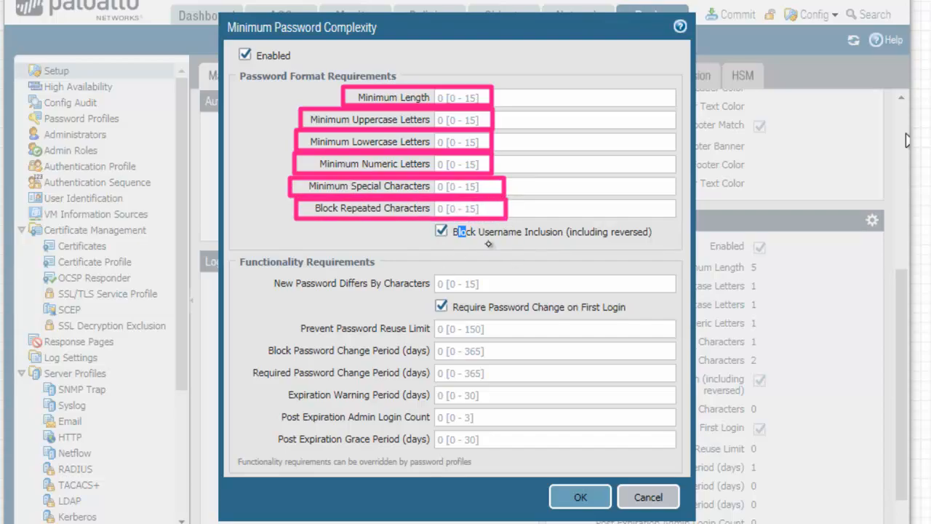
Box the remaining fields and ranges: reuse limit 0–150, required change 0–365, expiration warning 0–30.
{"action": "mouse_move", "coordinate": [428, 276]}
{"action": "left_mouse_down"}
{"action": "mouse_move", "coordinate": [476, 296]}
{"action": "mouse_move", "coordinate": [516, 294]}
{"action": "left_mouse_up"}
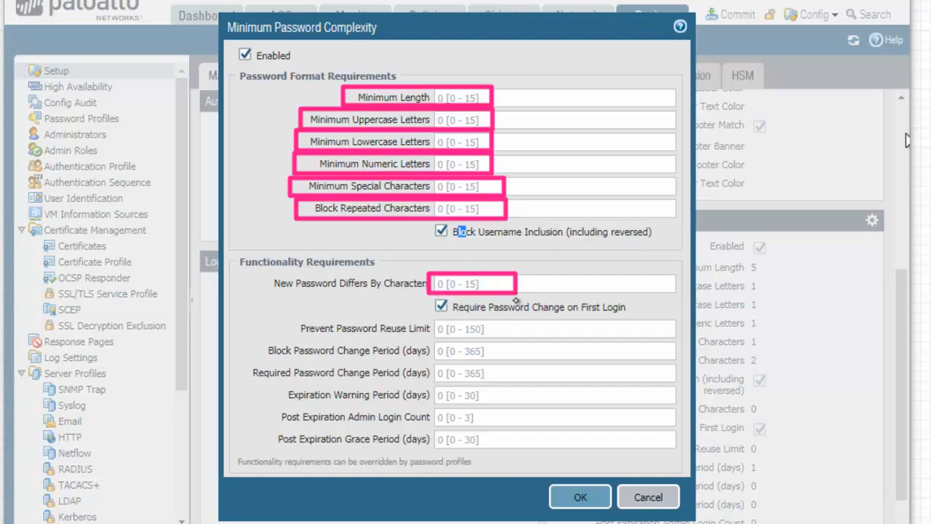
{"action": "left_click_drag", "start_coordinate": [295, 321], "coordinate": [518, 336]}
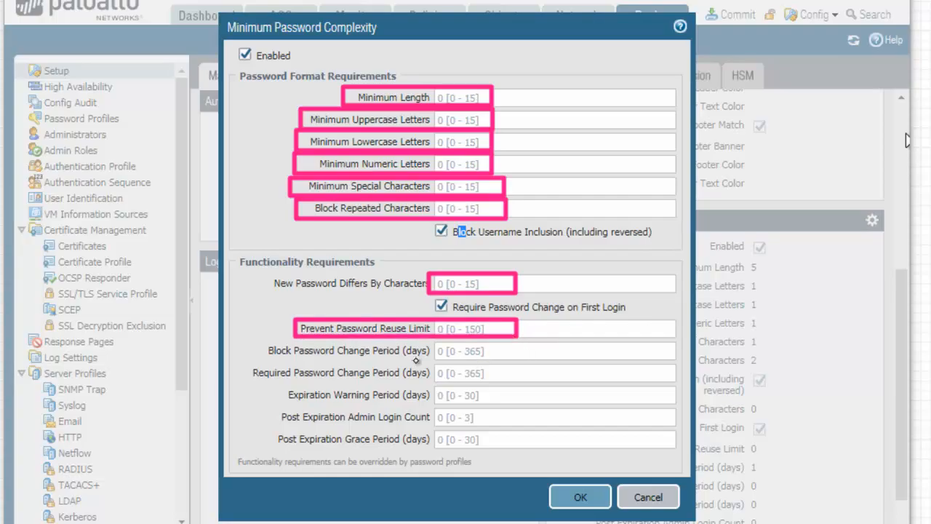
{"action": "mouse_move", "coordinate": [258, 343]}
{"action": "left_mouse_down"}
{"action": "mouse_move", "coordinate": [402, 360]}
{"action": "mouse_move", "coordinate": [502, 358]}
{"action": "left_mouse_up"}
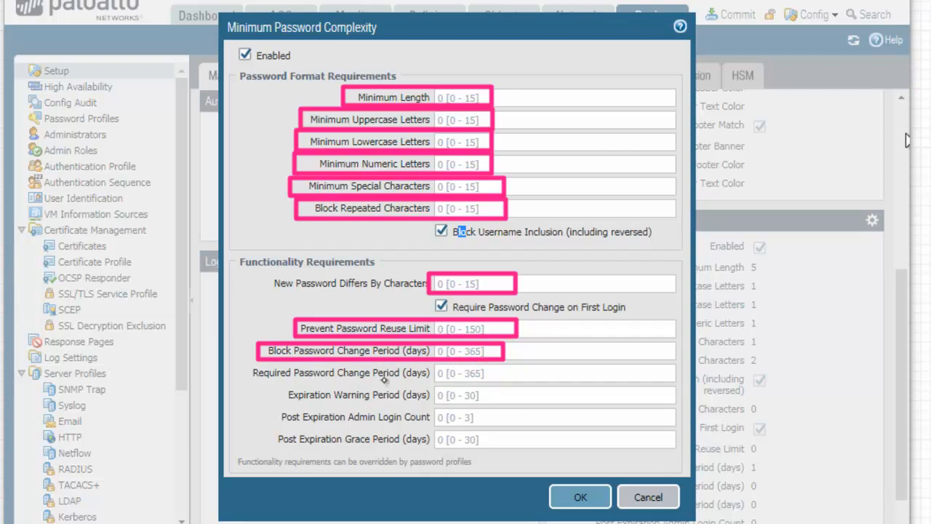
{"action": "mouse_move", "coordinate": [246, 363]}
{"action": "left_mouse_down"}
{"action": "mouse_move", "coordinate": [398, 387]}
{"action": "mouse_move", "coordinate": [521, 386]}
{"action": "left_mouse_up"}
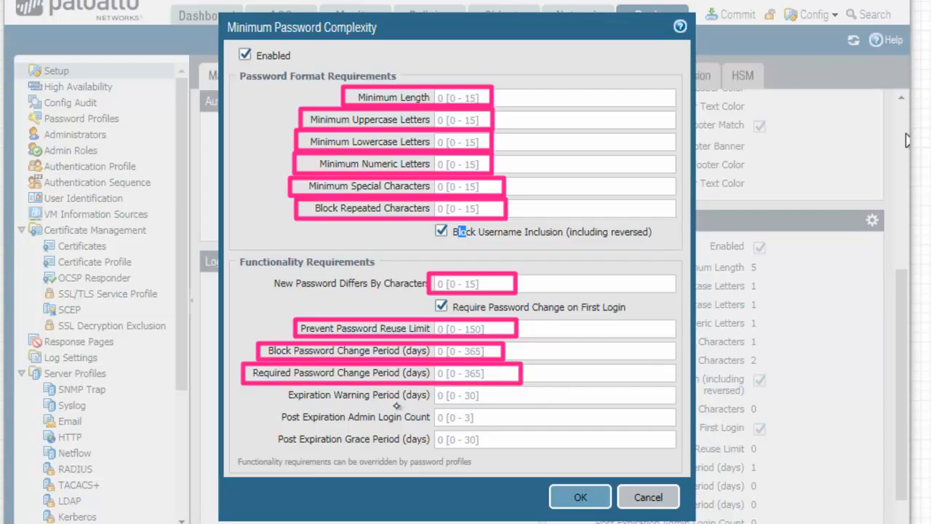
{"action": "left_click_drag", "start_coordinate": [249, 385], "coordinate": [525, 405]}
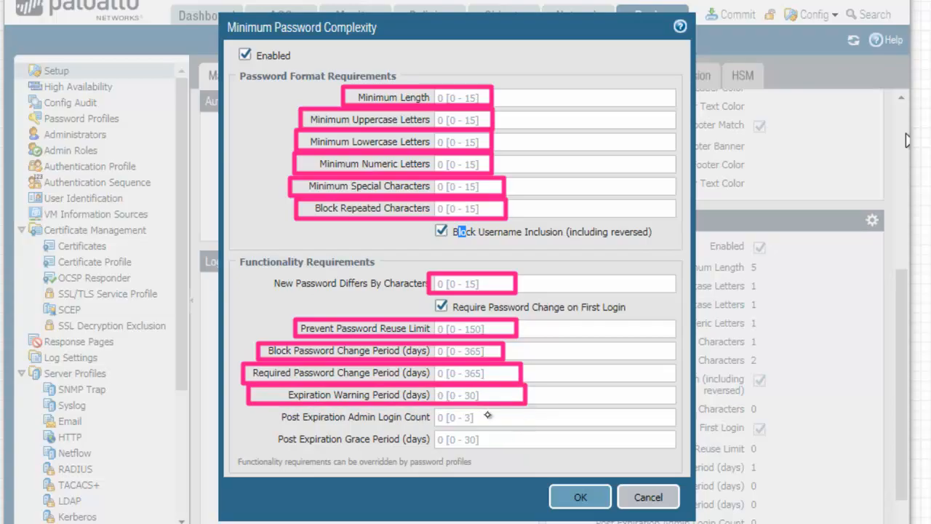
{"action": "left_click_drag", "start_coordinate": [253, 407], "coordinate": [522, 429]}
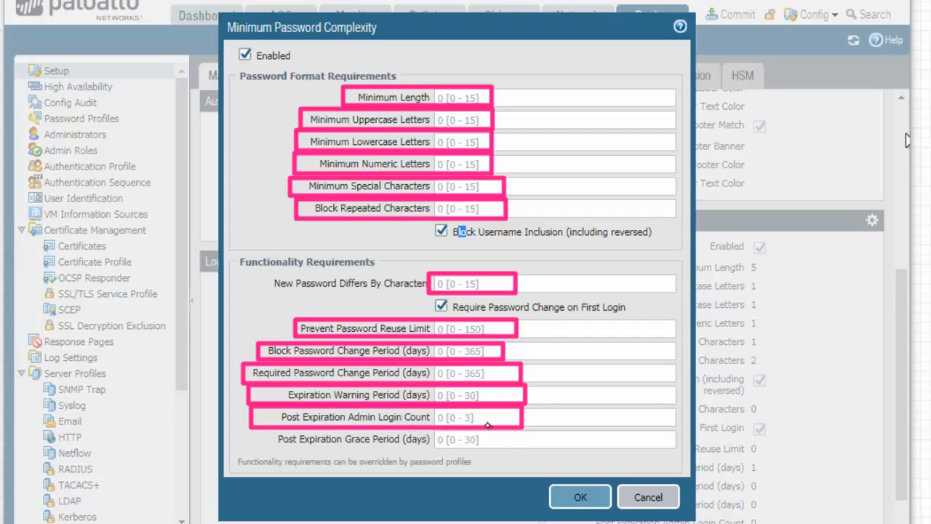
Annotate the grace period and admin login count fields with notes 3 and 30, then close unsaved.
{"action": "mouse_move", "coordinate": [252, 429]}
{"action": "left_mouse_down"}
{"action": "mouse_move", "coordinate": [414, 452]}
{"action": "mouse_move", "coordinate": [507, 450]}
{"action": "left_mouse_up"}
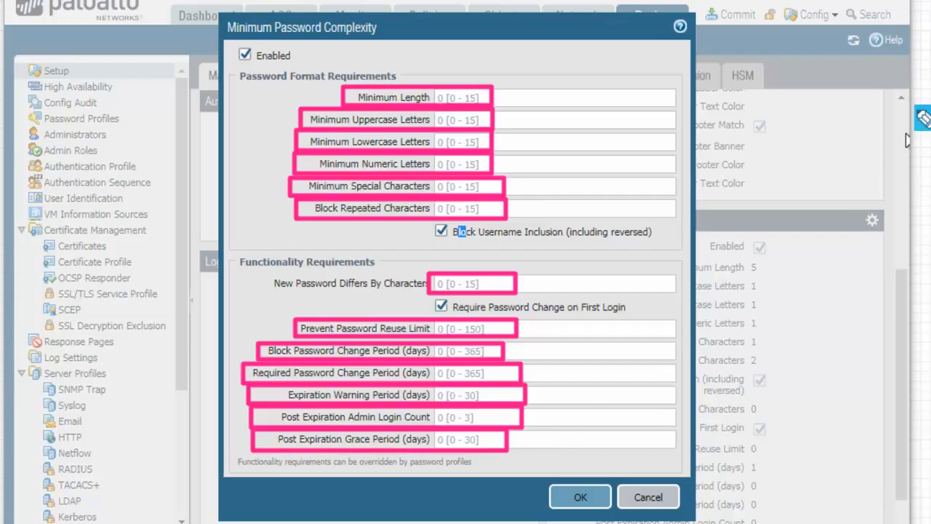
{"action": "mouse_move", "coordinate": [525, 409]}
{"action": "left_mouse_down"}
{"action": "mouse_move", "coordinate": [580, 429]}
{"action": "mouse_move", "coordinate": [579, 407]}
{"action": "left_mouse_up"}
{"action": "mouse_move", "coordinate": [519, 443]}
{"action": "left_mouse_down"}
{"action": "mouse_move", "coordinate": [558, 451]}
{"action": "mouse_move", "coordinate": [542, 454]}
{"action": "mouse_move", "coordinate": [581, 441]}
{"action": "mouse_move", "coordinate": [580, 455]}
{"action": "left_mouse_up"}
{"action": "left_click_drag", "start_coordinate": [598, 446], "coordinate": [600, 445]}
{"action": "left_click_drag", "start_coordinate": [569, 448], "coordinate": [619, 441]}
{"action": "left_click_drag", "start_coordinate": [603, 409], "coordinate": [625, 409]}
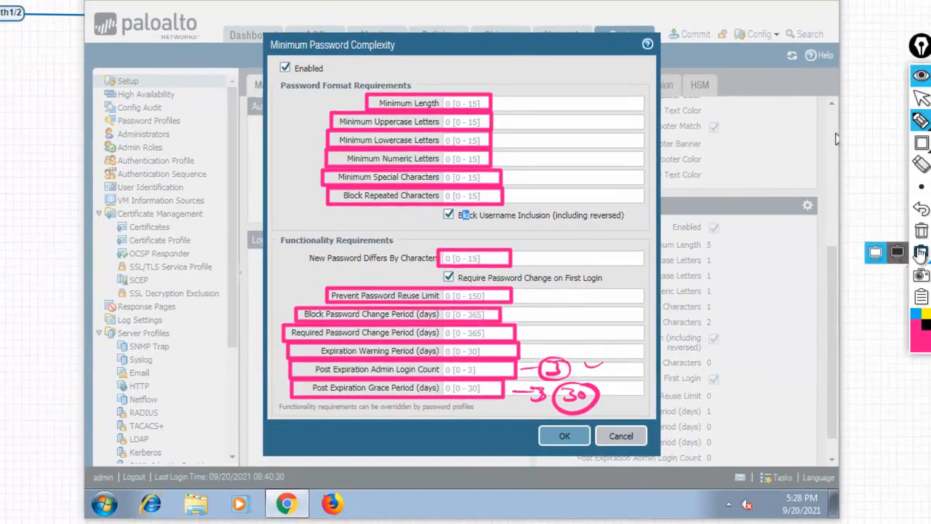
{"action": "left_click", "coordinate": [922, 232]}
{"action": "left_click", "coordinate": [920, 97]}
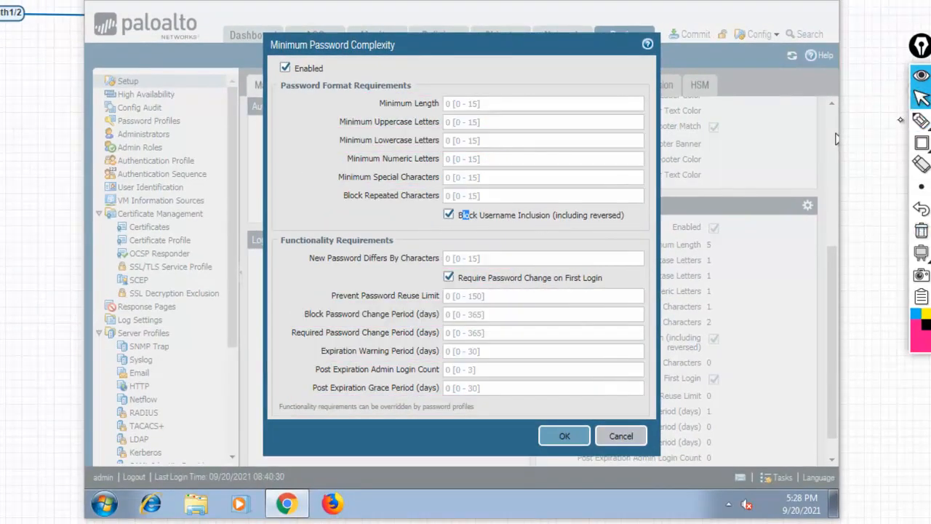
{"action": "left_click", "coordinate": [618, 439]}
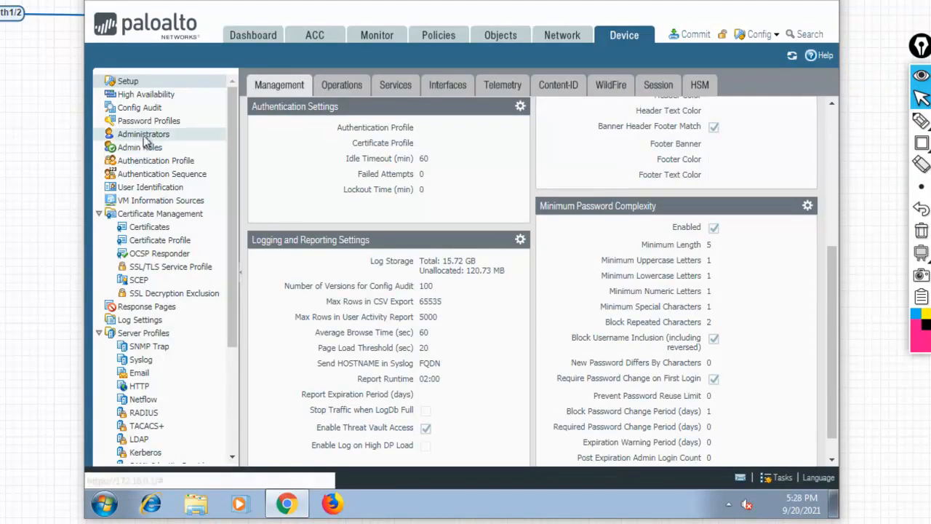
Start administrator cnl with a password, view the Password Profile choices, then cancel.
{"action": "left_click", "coordinate": [134, 135]}
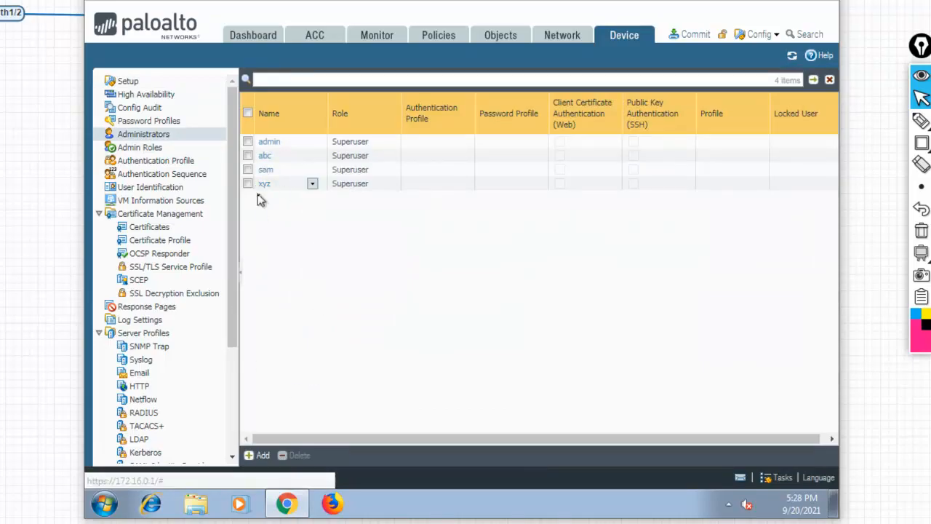
{"action": "left_click", "coordinate": [262, 457]}
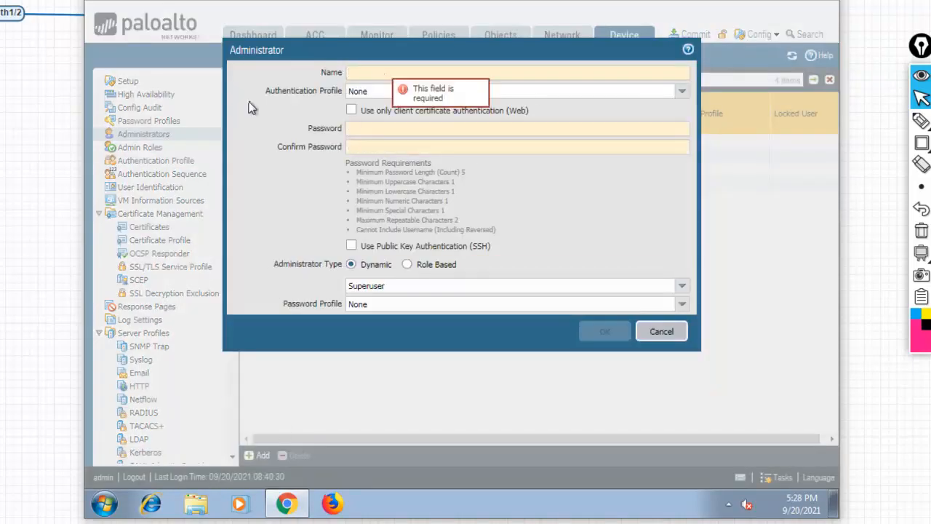
{"action": "type", "text": "cnl"}
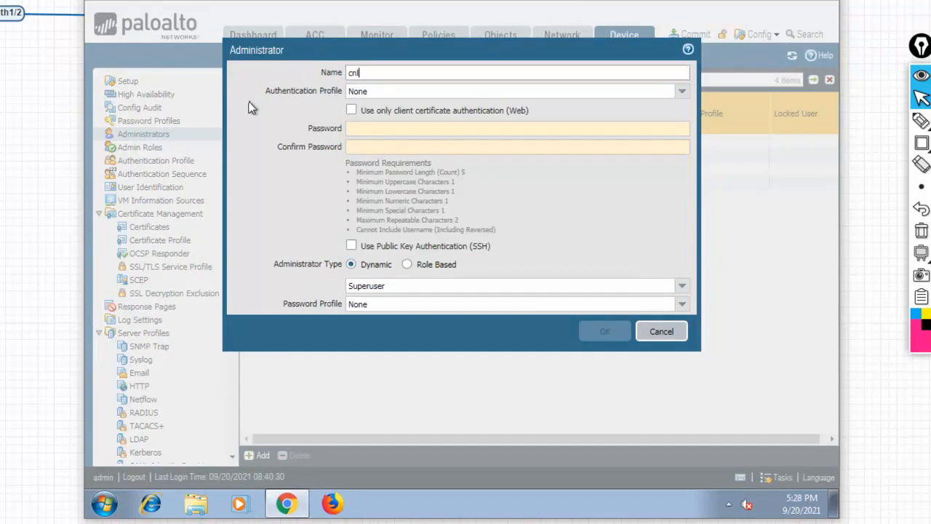
{"action": "key", "text": "Tab"}
{"action": "type", "text": "•••••"}
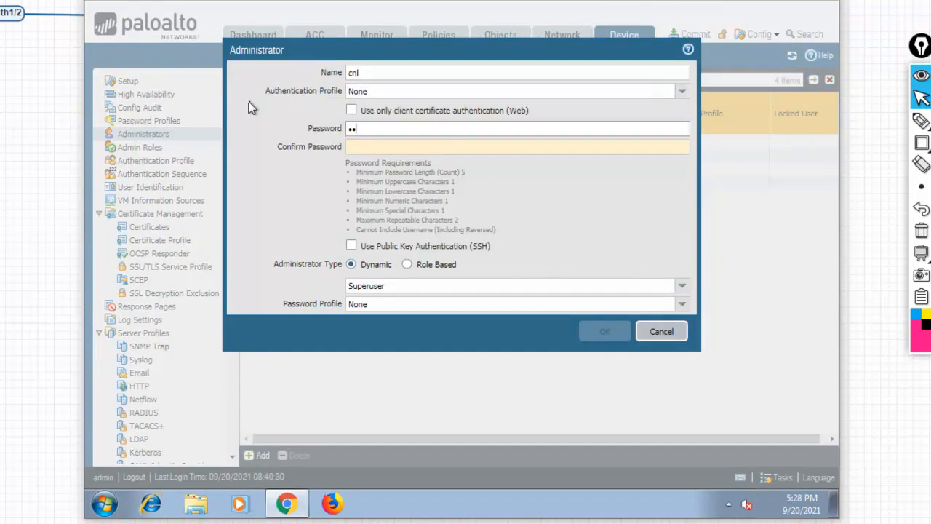
{"action": "type", "text": "••••"}
{"action": "key", "text": "Tab"}
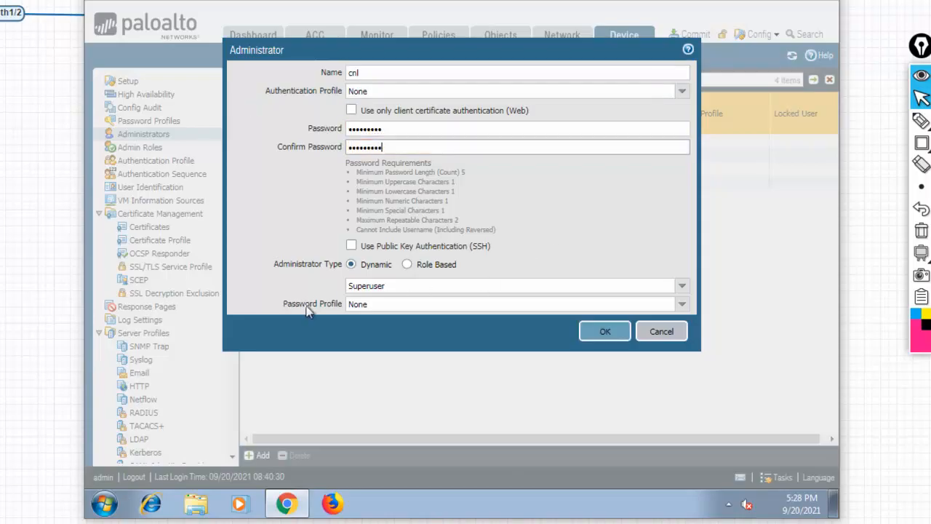
{"action": "left_click", "coordinate": [682, 304]}
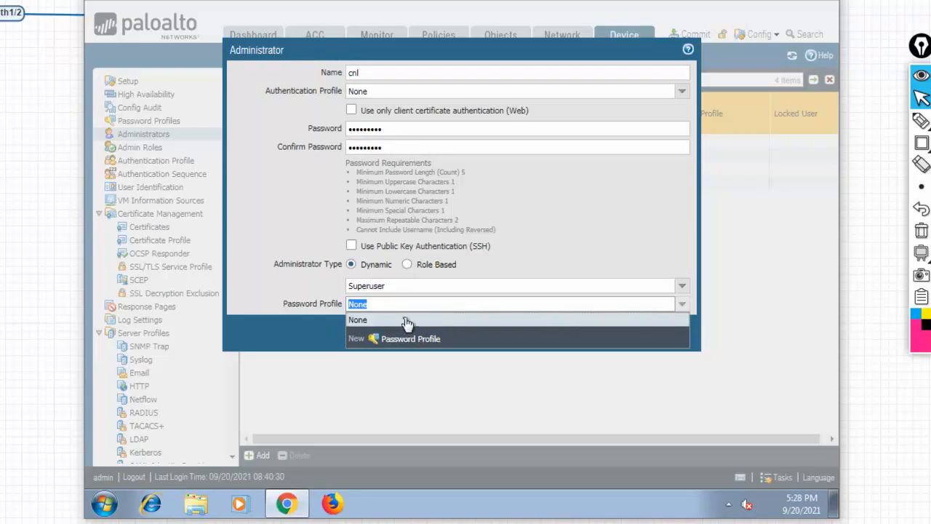
{"action": "left_click", "coordinate": [680, 338]}
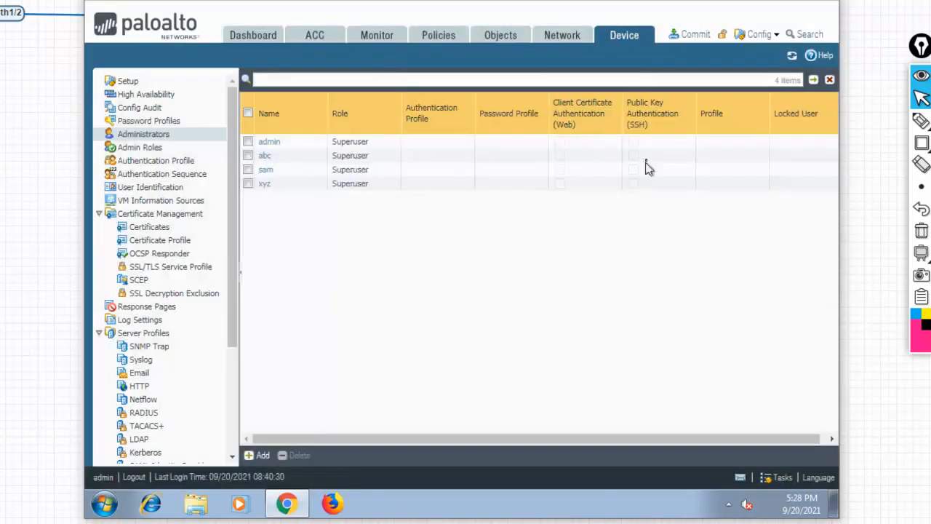
Open the Banners and Messages settings in Device Setup and close them unchanged.
{"action": "left_click", "coordinate": [128, 82]}
{"action": "left_click_drag", "start_coordinate": [837, 236], "coordinate": [817, 194]}
{"action": "left_click", "coordinate": [807, 220]}
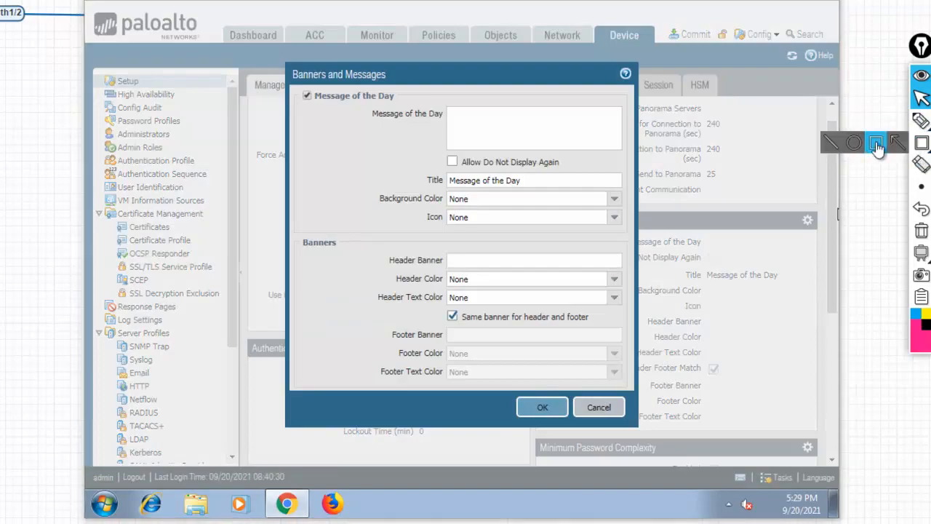
{"action": "left_click", "coordinate": [922, 143]}
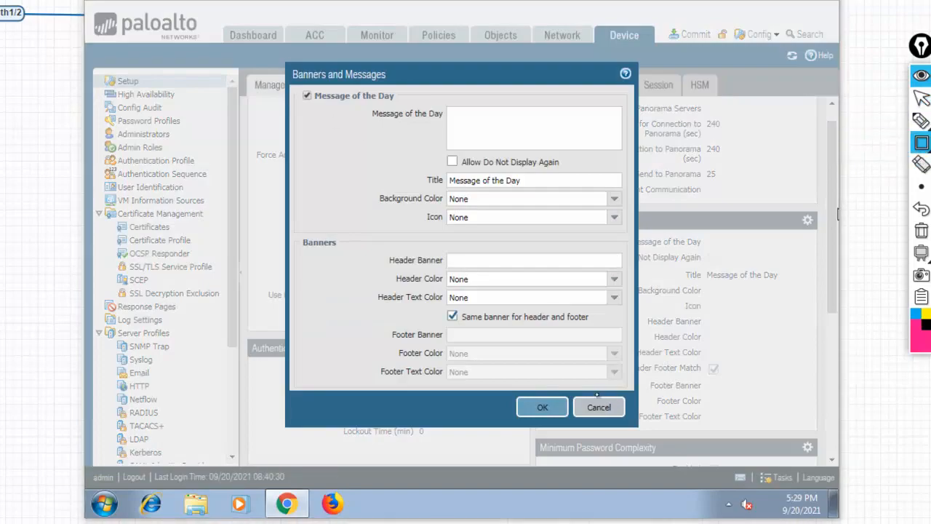
{"action": "left_click", "coordinate": [922, 98]}
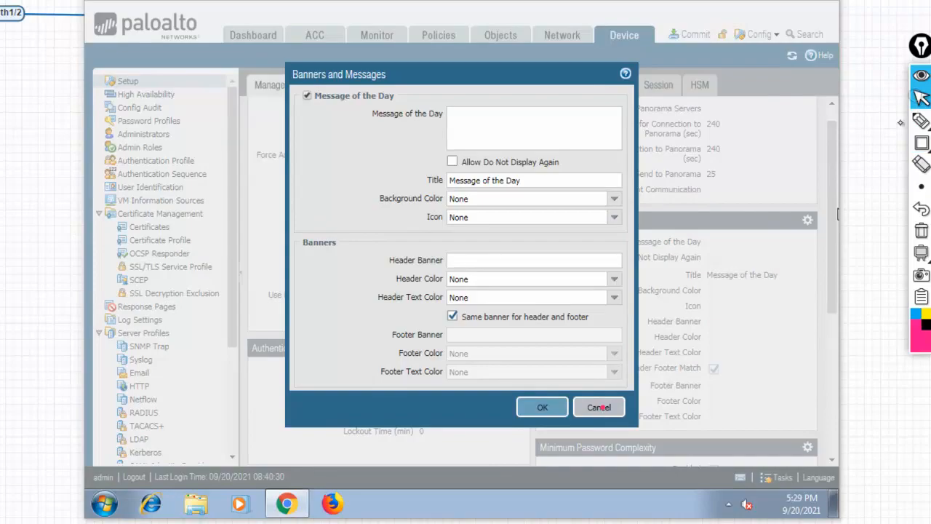
{"action": "left_click", "coordinate": [601, 408]}
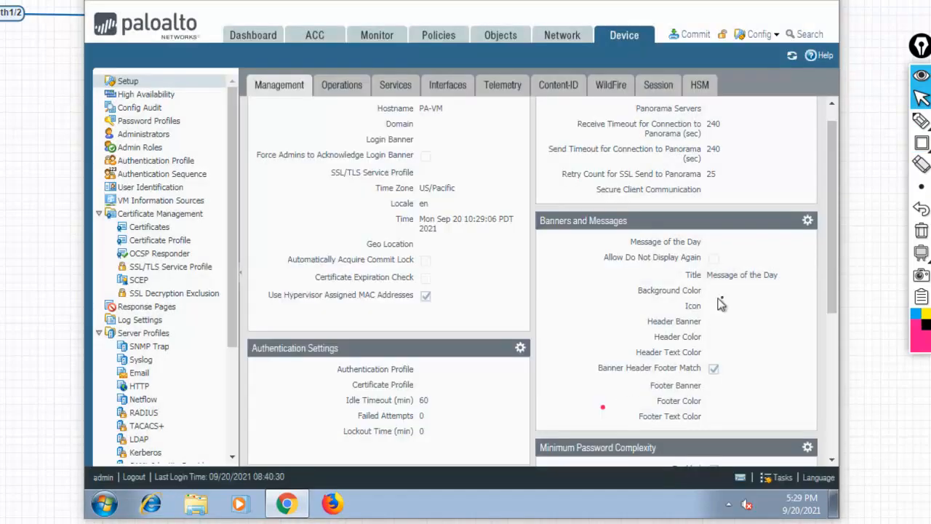
Open Minimum Password Complexity and box the whole dialog, showing minimum length 5.
{"action": "scroll", "coordinate": [835, 291], "scroll_direction": "down", "scroll_amount": 2}
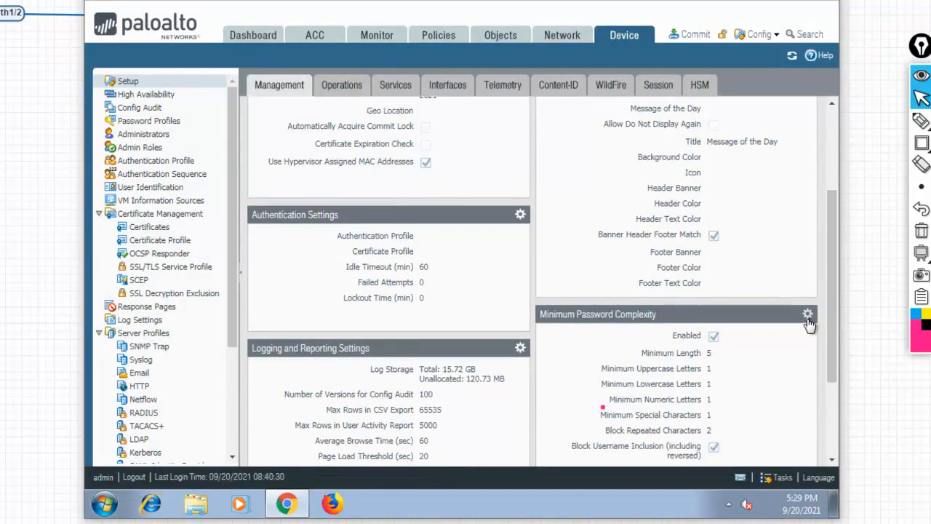
{"action": "left_click", "coordinate": [808, 315]}
{"action": "left_click", "coordinate": [922, 143]}
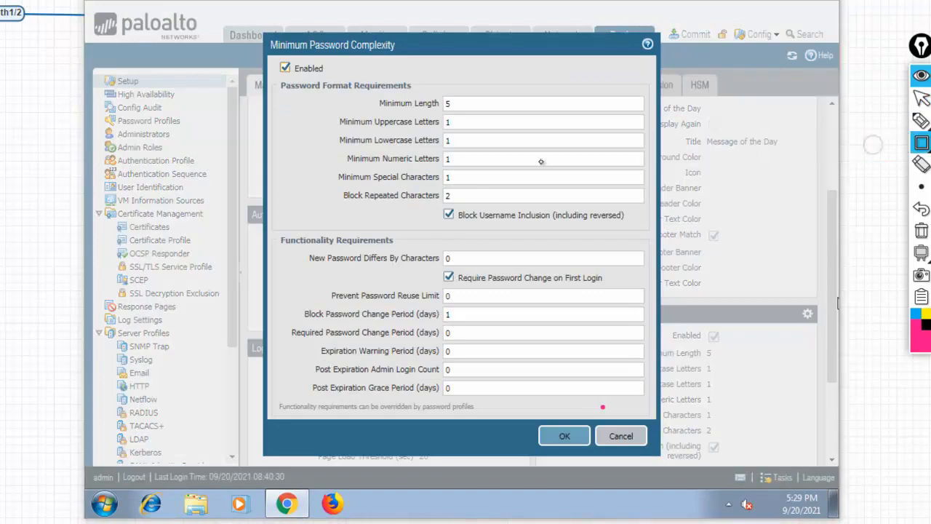
{"action": "mouse_move", "coordinate": [259, 46]}
{"action": "left_mouse_down"}
{"action": "mouse_move", "coordinate": [665, 437]}
{"action": "mouse_move", "coordinate": [668, 458]}
{"action": "left_mouse_up"}
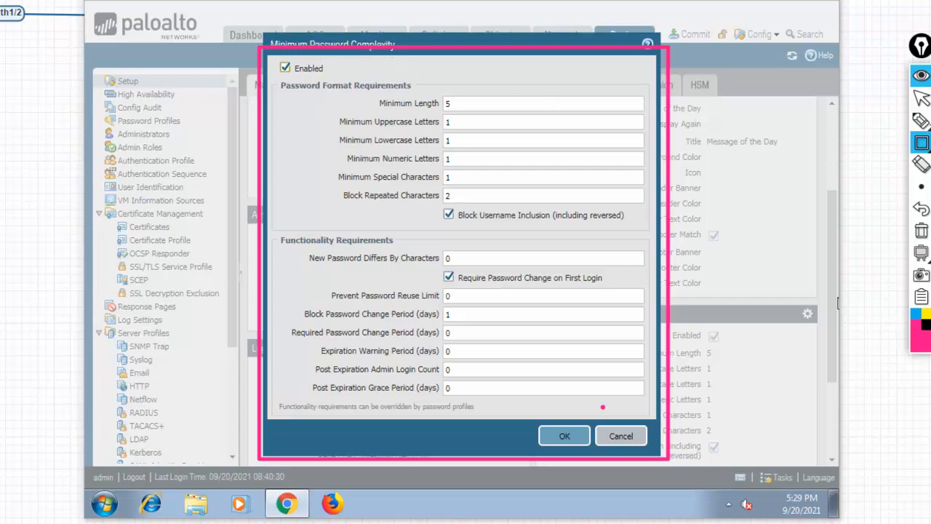
Draw dashes and a bracket beside the settings, clear them, and close the dialog unchanged.
{"action": "left_click", "coordinate": [922, 121]}
{"action": "mouse_move", "coordinate": [720, 156]}
{"action": "left_mouse_down"}
{"action": "mouse_move", "coordinate": [734, 155]}
{"action": "mouse_move", "coordinate": [742, 173]}
{"action": "mouse_move", "coordinate": [741, 205]}
{"action": "left_mouse_up"}
{"action": "left_click_drag", "start_coordinate": [721, 219], "coordinate": [742, 219]}
{"action": "mouse_move", "coordinate": [722, 156]}
{"action": "left_mouse_down"}
{"action": "mouse_move", "coordinate": [751, 154]}
{"action": "mouse_move", "coordinate": [716, 238]}
{"action": "left_mouse_up"}
{"action": "mouse_move", "coordinate": [750, 149]}
{"action": "left_mouse_down"}
{"action": "mouse_move", "coordinate": [761, 149]}
{"action": "mouse_move", "coordinate": [749, 236]}
{"action": "left_mouse_up"}
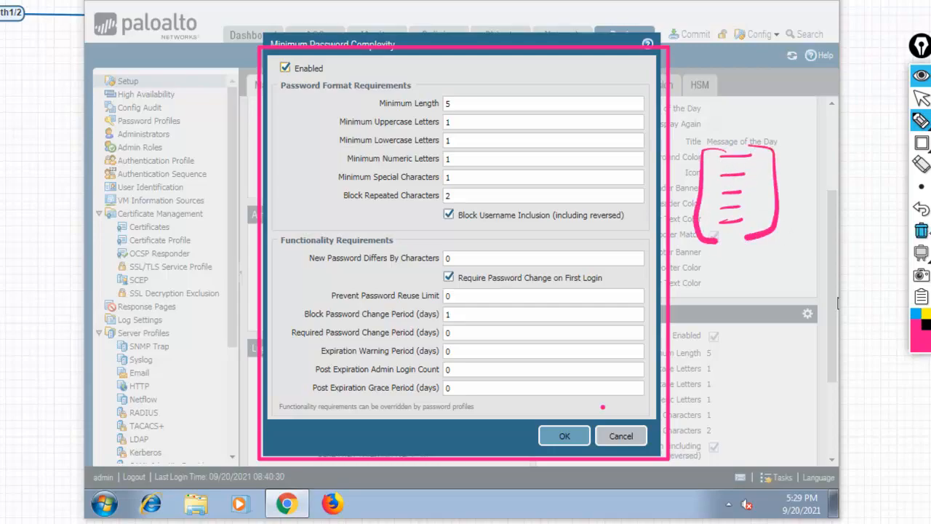
{"action": "left_click", "coordinate": [922, 230]}
{"action": "left_click", "coordinate": [922, 99]}
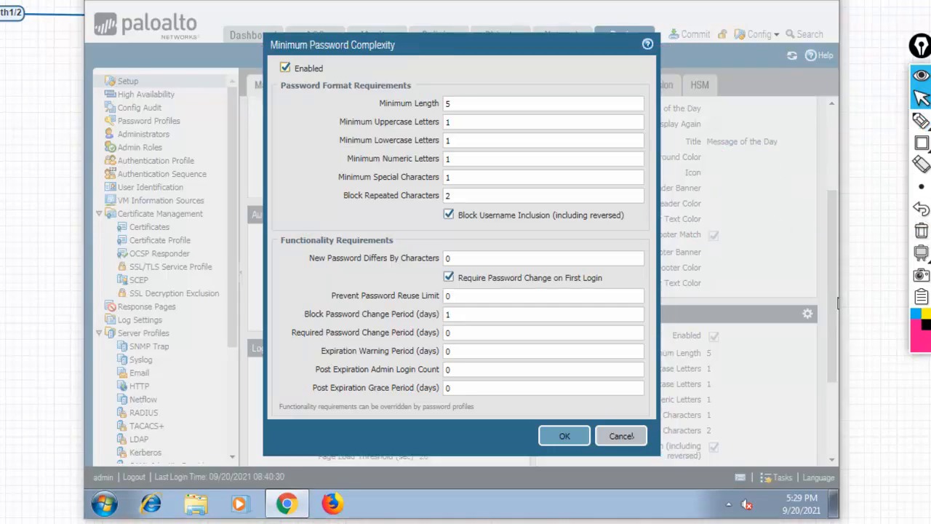
{"action": "left_click", "coordinate": [922, 122]}
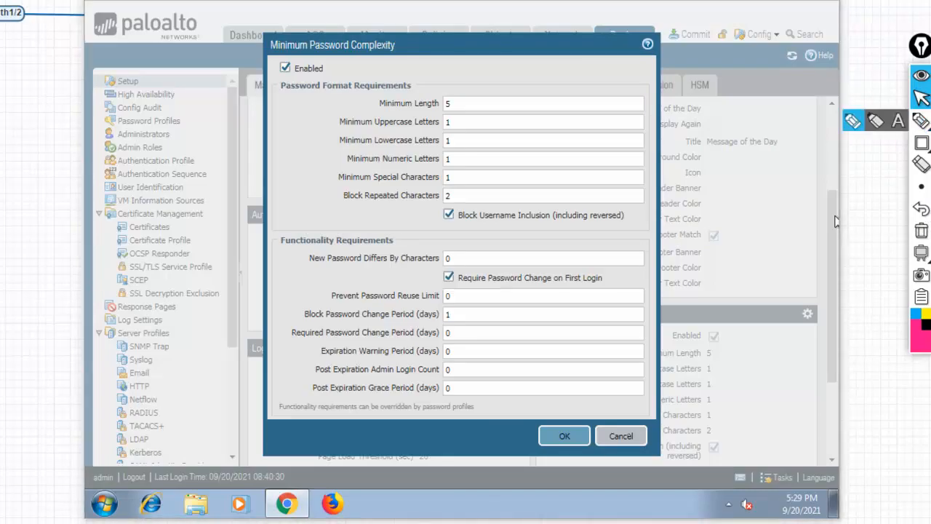
{"action": "left_click", "coordinate": [622, 436]}
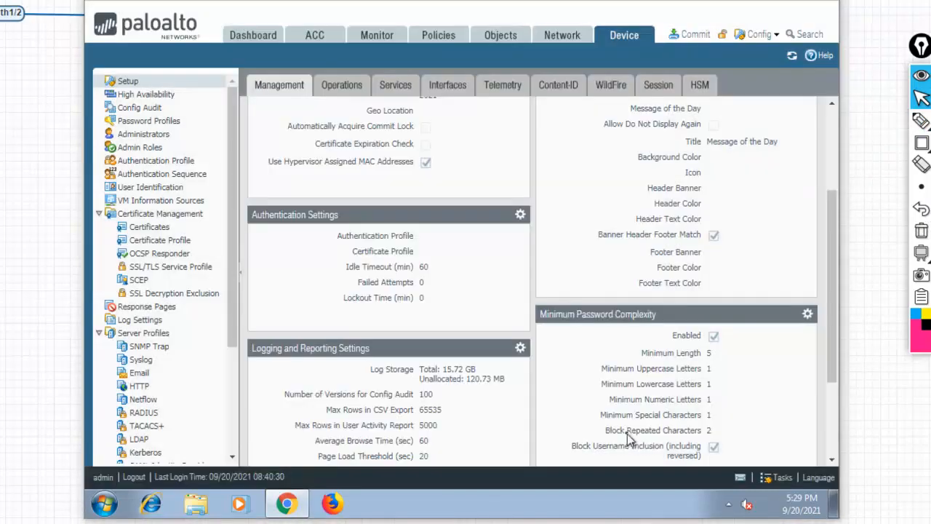
Check the empty Password Profile choices for a new administrator, cancel, and open Password Profiles.
{"action": "left_click", "coordinate": [144, 135]}
{"action": "left_click", "coordinate": [261, 456]}
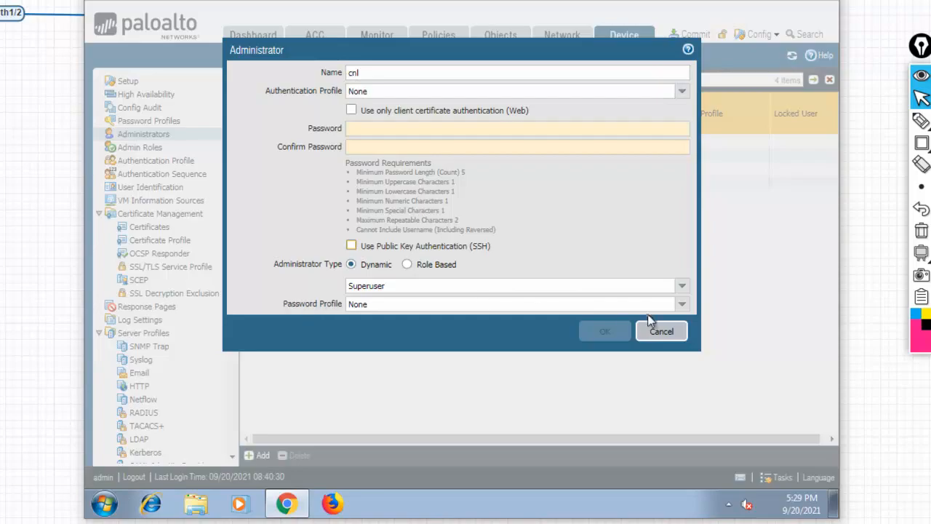
{"action": "left_click", "coordinate": [682, 304]}
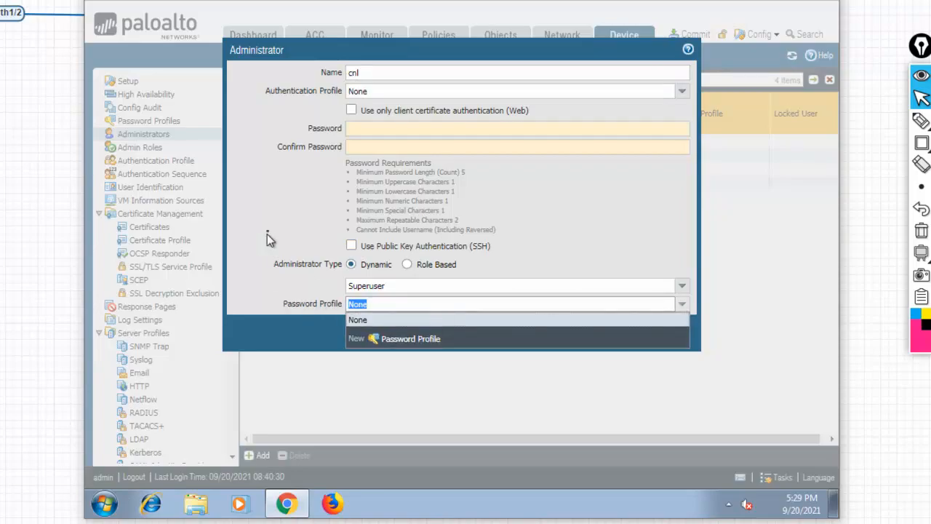
{"action": "left_click", "coordinate": [271, 259]}
{"action": "left_click", "coordinate": [662, 334]}
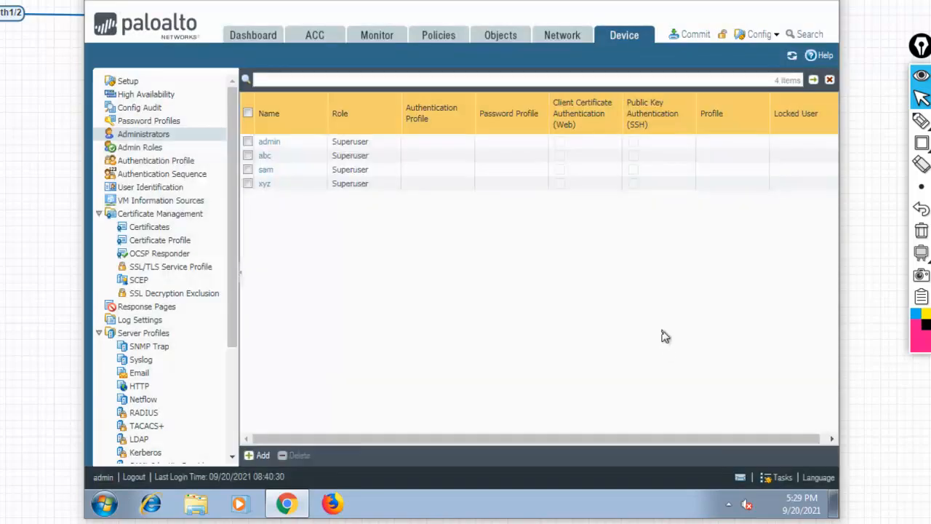
{"action": "left_click", "coordinate": [148, 123]}
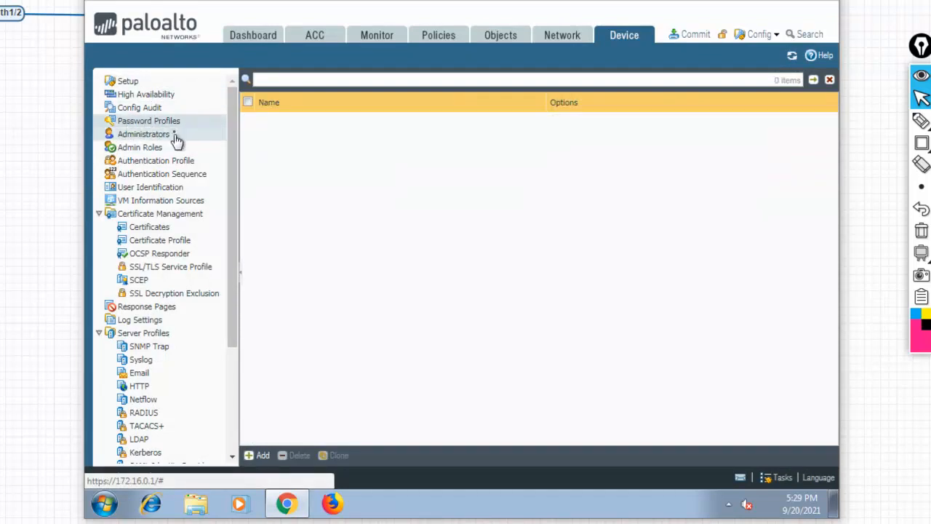
Name a new password profile my_profile with a 30-day required change period.
{"action": "left_click", "coordinate": [258, 455]}
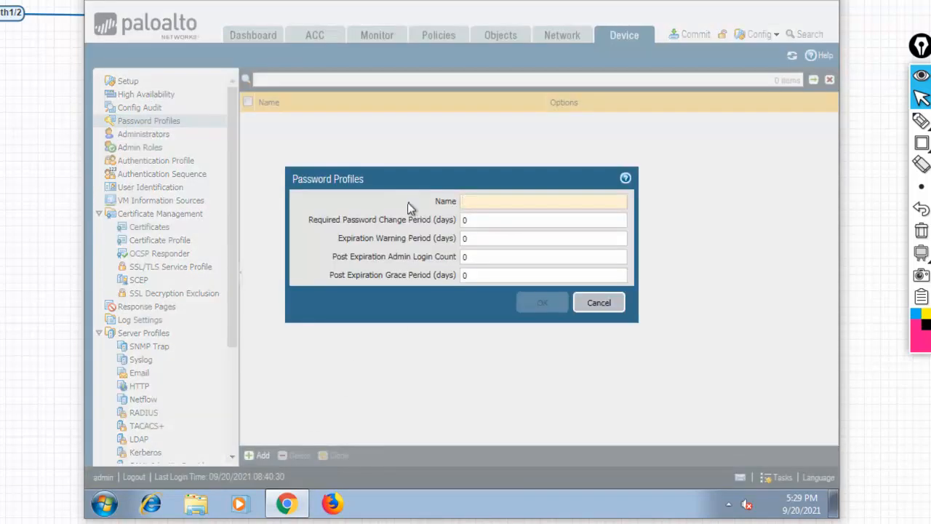
{"action": "type", "text": "my_pr"}
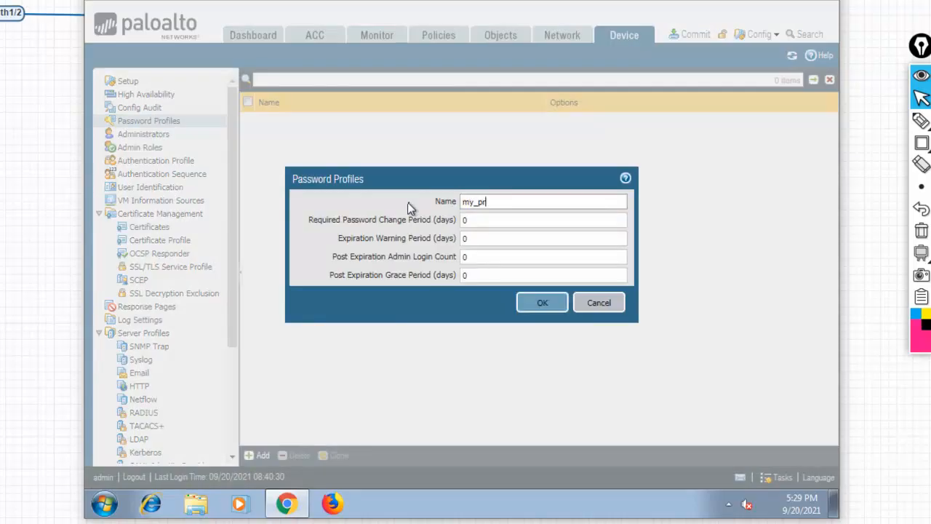
{"action": "type", "text": "ofile"}
{"action": "left_click", "coordinate": [486, 220]}
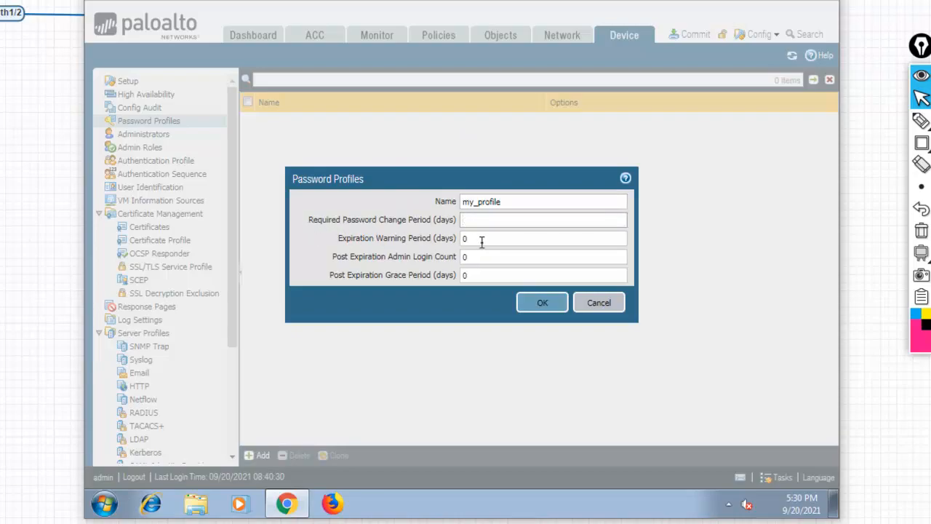
{"action": "type", "text": "30"}
Set a 2-day warning, 2 post-expiration admin logins and a 15-day grace period, then save.
{"action": "left_click", "coordinate": [479, 240]}
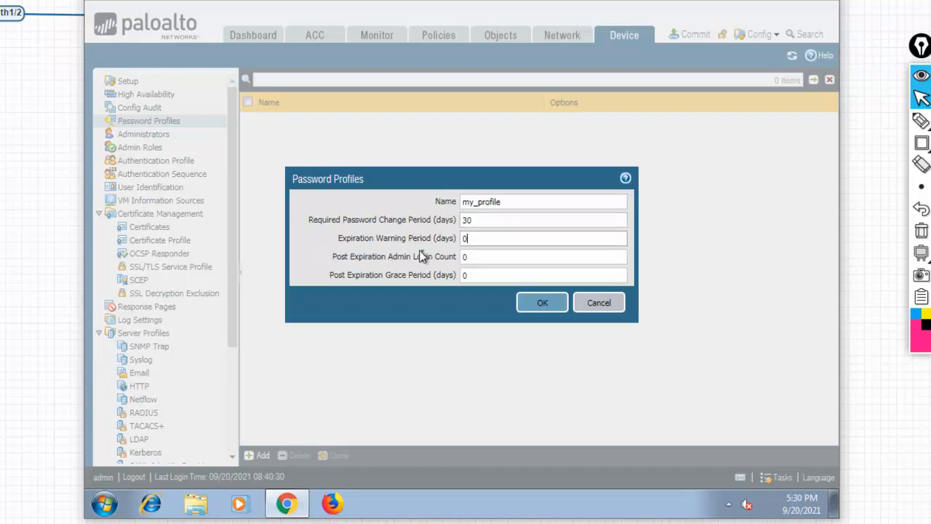
{"action": "key", "text": "BackSpace"}
{"action": "left_click", "coordinate": [469, 259]}
{"action": "key", "text": "BackSpace"}
{"action": "type", "text": "2"}
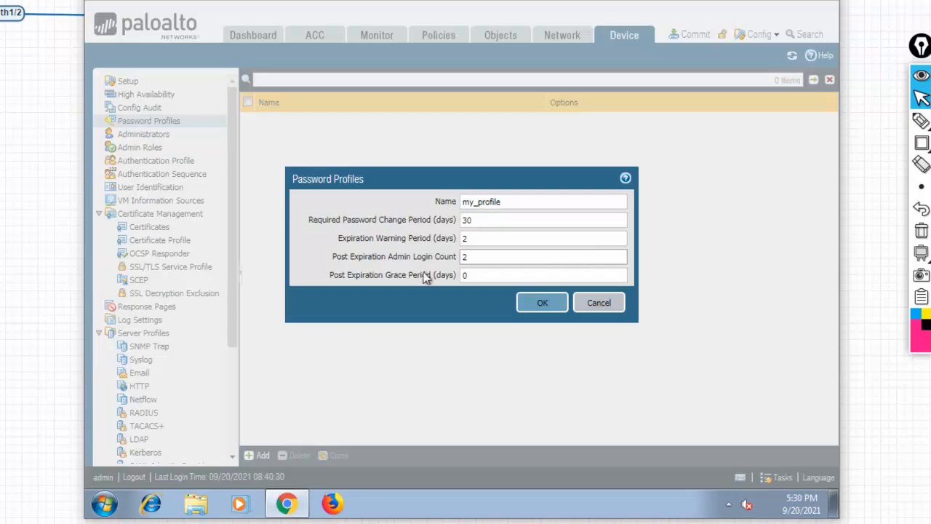
{"action": "left_click", "coordinate": [474, 275]}
{"action": "key", "text": "BackSpace"}
{"action": "type", "text": "15"}
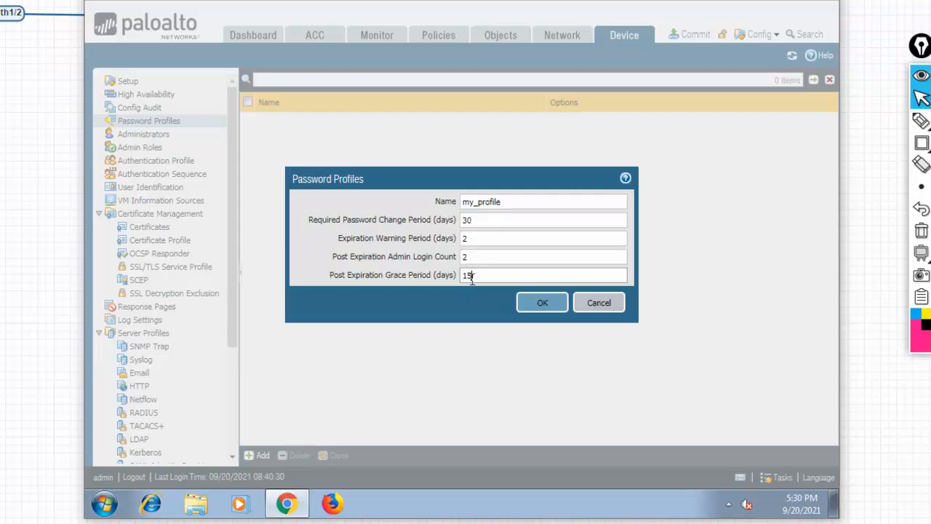
{"action": "left_click", "coordinate": [473, 261]}
{"action": "left_click", "coordinate": [540, 306]}
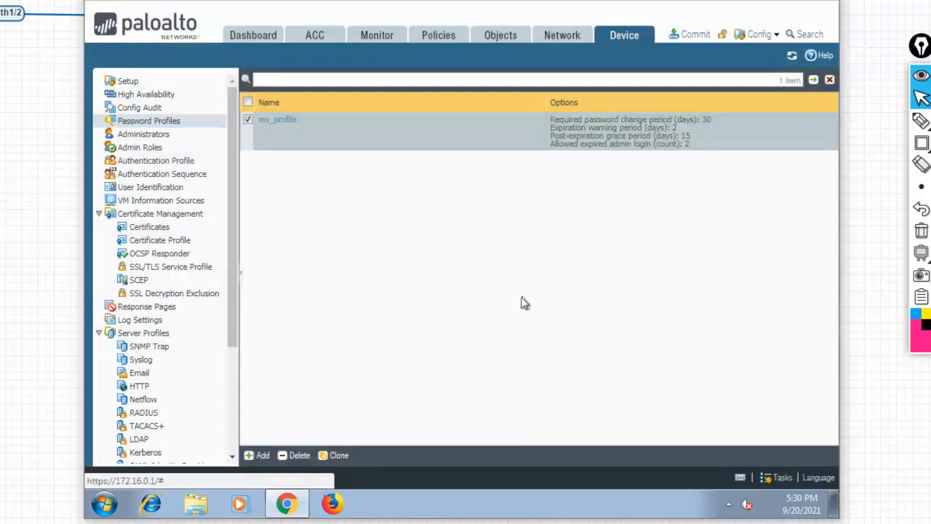
Add administrator cnl with a password and password profile my_profile.
{"action": "left_click", "coordinate": [143, 136]}
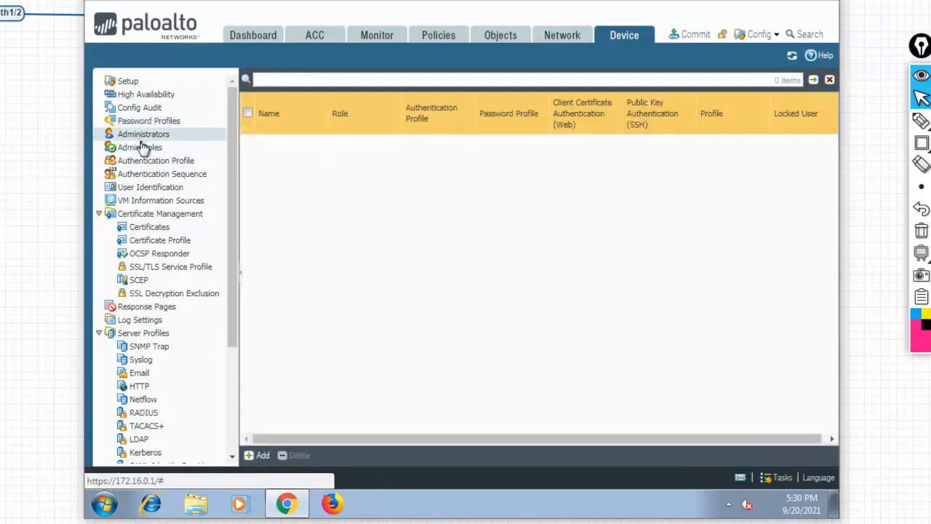
{"action": "left_click", "coordinate": [275, 455]}
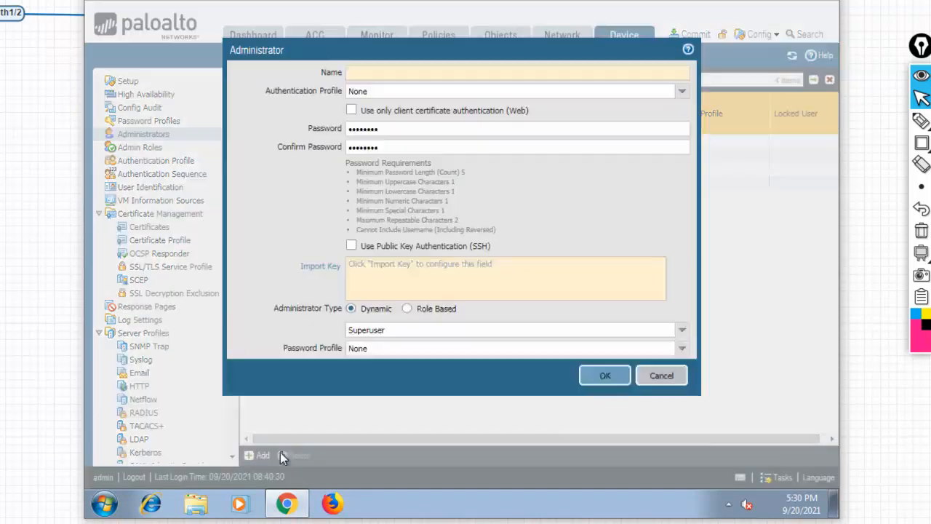
{"action": "type", "text": "cnl"}
{"action": "key", "text": "Tab"}
{"action": "key", "text": "Tab"}
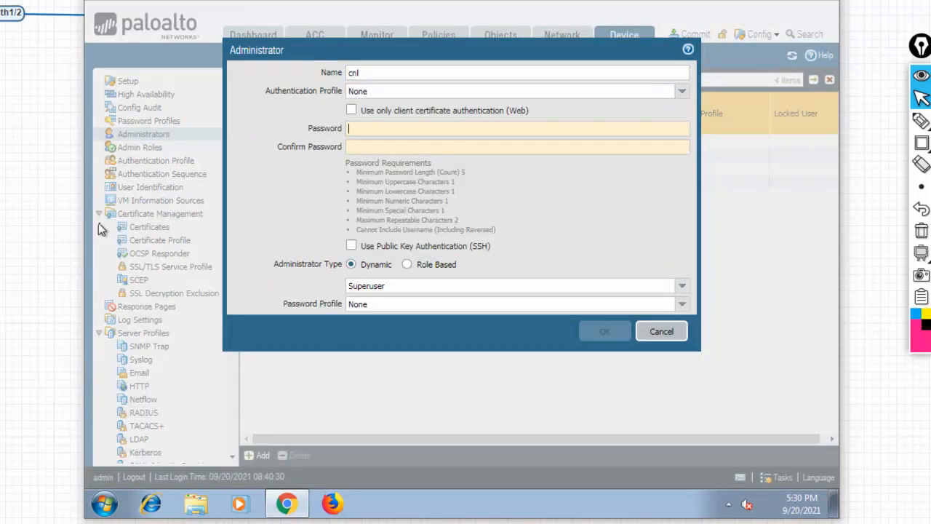
{"action": "type", "text": "abcdefghiabc"}
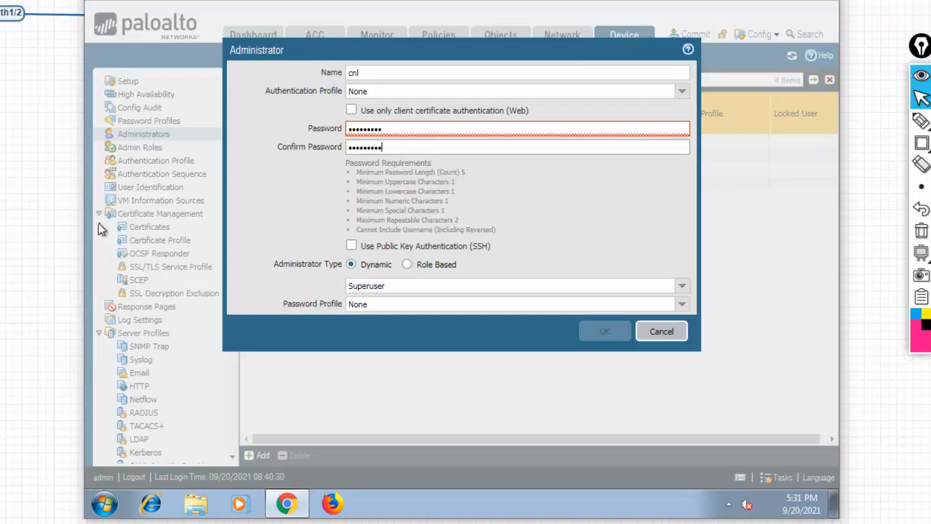
{"action": "left_click", "coordinate": [682, 305]}
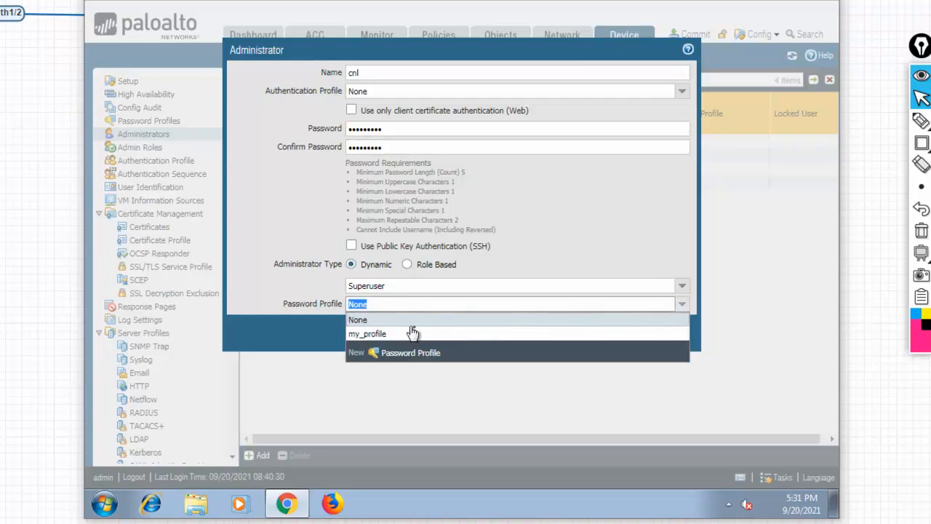
{"action": "left_click", "coordinate": [386, 331]}
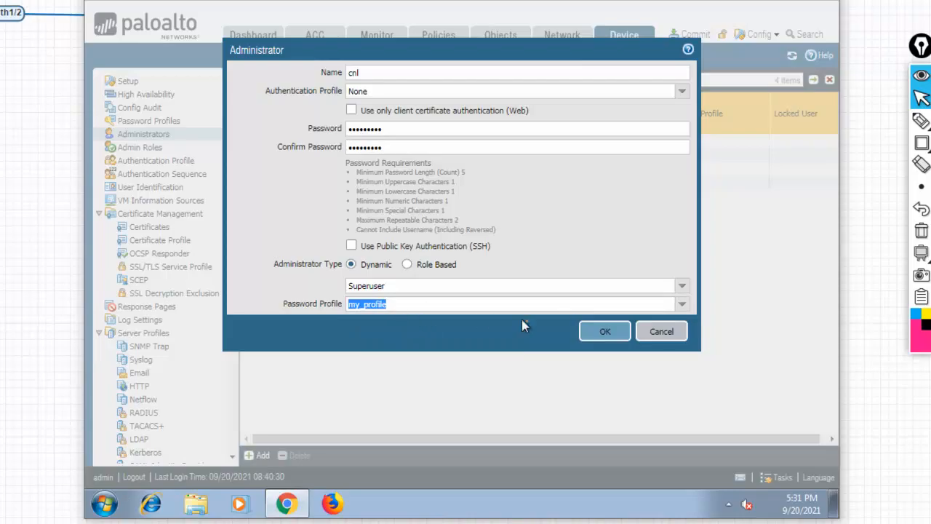
{"action": "left_click", "coordinate": [598, 331]}
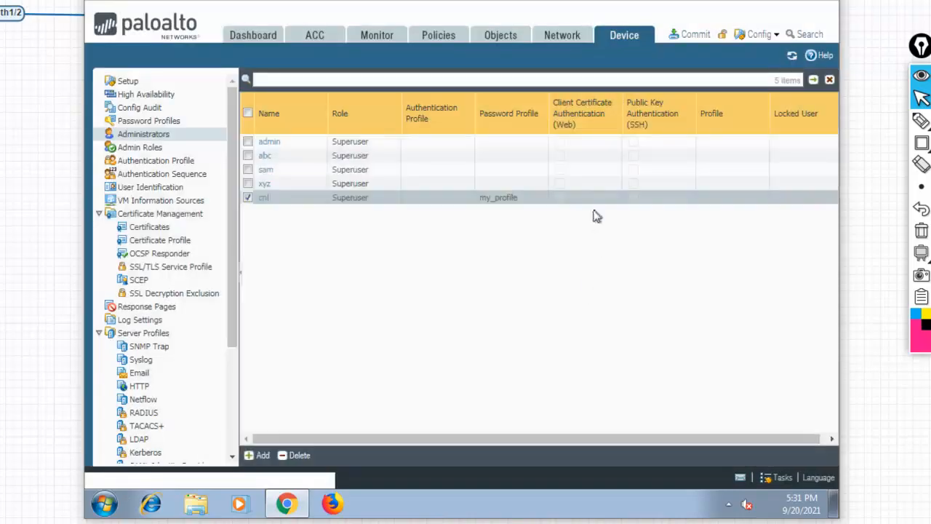
Outline the new cnl row in the administrators list.
{"action": "left_click", "coordinate": [922, 143]}
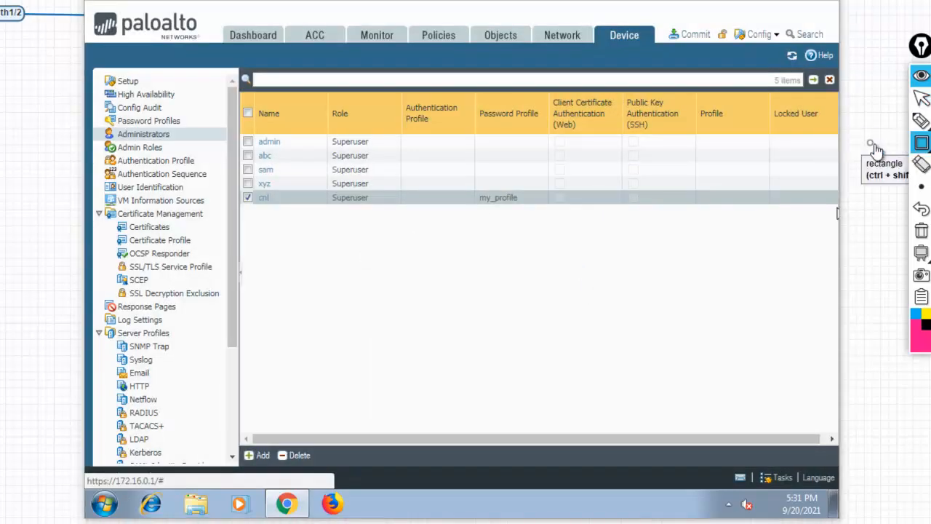
{"action": "mouse_move", "coordinate": [251, 188]}
{"action": "left_mouse_down"}
{"action": "mouse_move", "coordinate": [450, 227]}
{"action": "mouse_move", "coordinate": [543, 207]}
{"action": "left_mouse_up"}
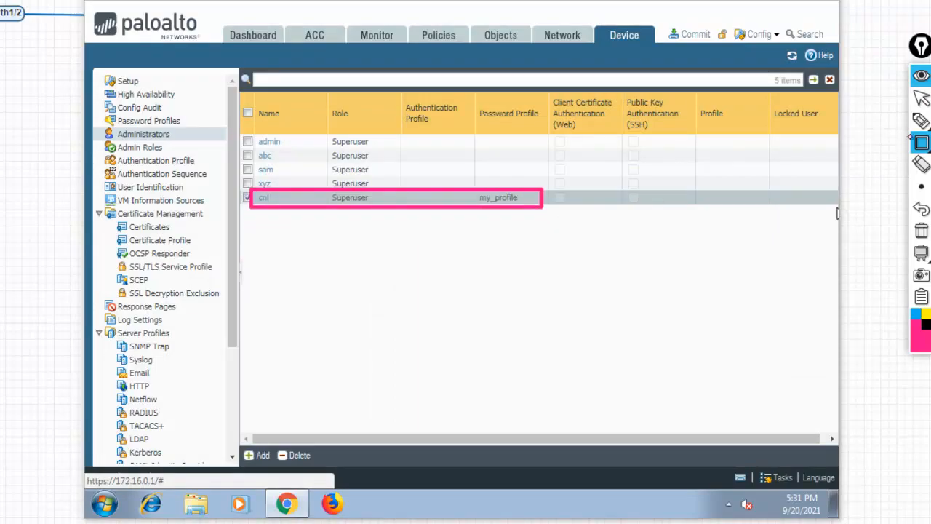
{"action": "left_click", "coordinate": [922, 99]}
{"action": "mouse_move", "coordinate": [921, 121]}
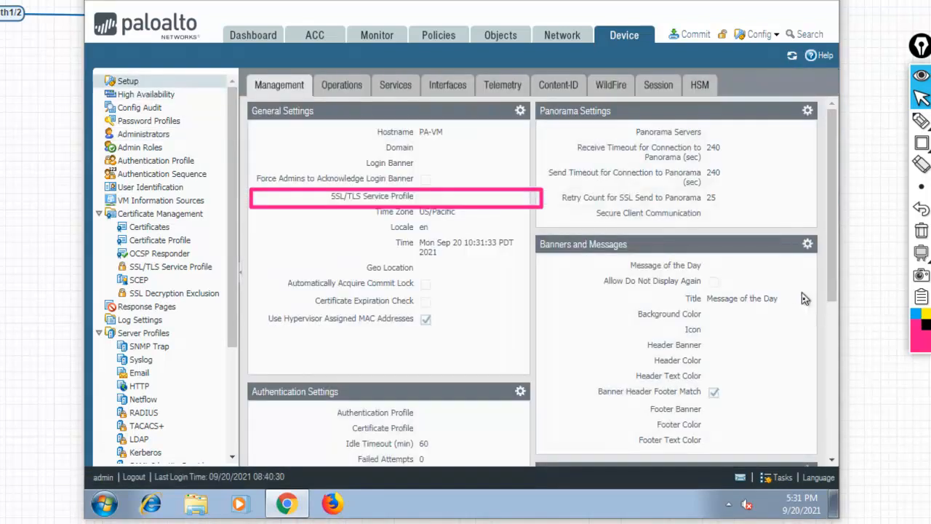
Open Minimum Password Complexity and outline the format requirements and the four expiry fields.
{"action": "left_click_drag", "start_coordinate": [835, 211], "coordinate": [821, 322]}
{"action": "left_click", "coordinate": [808, 296]}
{"action": "left_click", "coordinate": [921, 142]}
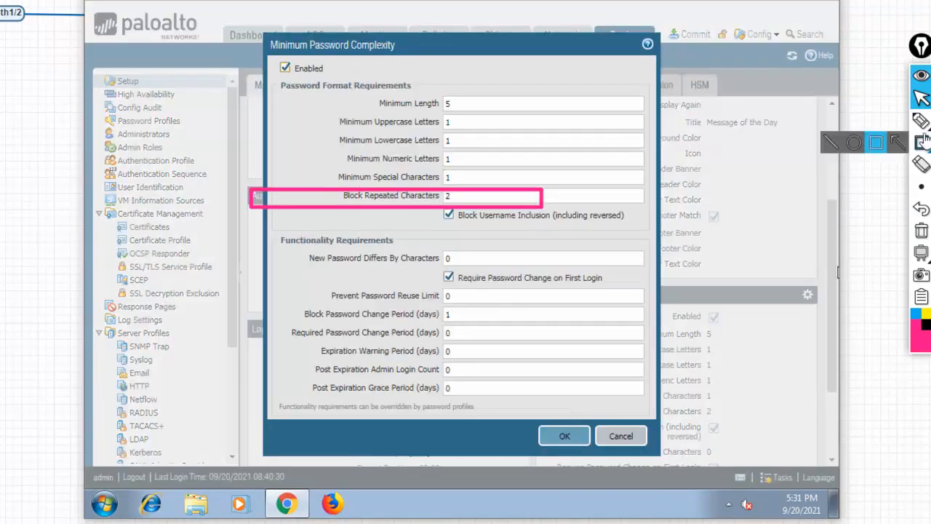
{"action": "left_click", "coordinate": [876, 143]}
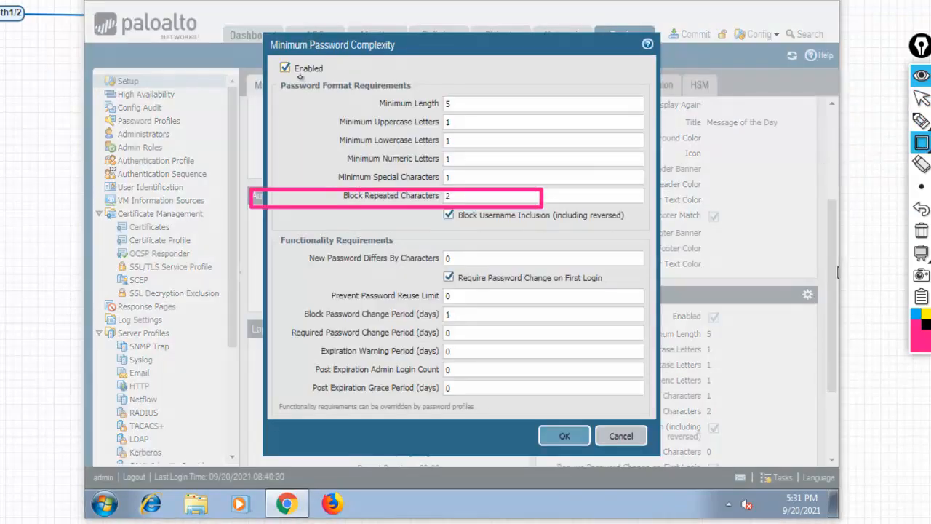
{"action": "left_click_drag", "start_coordinate": [275, 76], "coordinate": [642, 208]}
{"action": "mouse_move", "coordinate": [279, 325]}
{"action": "left_mouse_down"}
{"action": "mouse_move", "coordinate": [617, 412]}
{"action": "mouse_move", "coordinate": [653, 402]}
{"action": "left_mouse_up"}
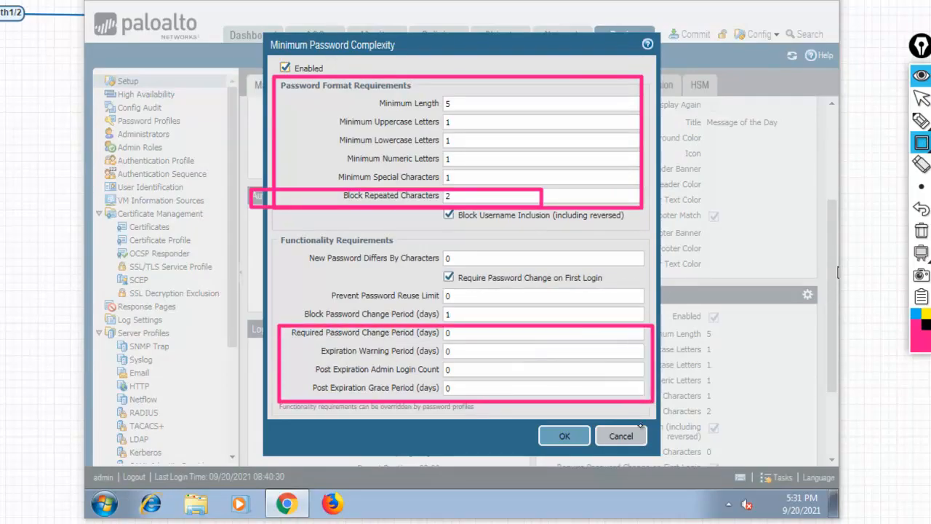
Tick the zero-valued expiry fields, clear the marks, and close the dialog unchanged.
{"action": "left_click", "coordinate": [922, 121]}
{"action": "left_click_drag", "start_coordinate": [483, 342], "coordinate": [497, 334]}
{"action": "mouse_move", "coordinate": [476, 352]}
{"action": "left_mouse_down"}
{"action": "mouse_move", "coordinate": [501, 352]}
{"action": "mouse_move", "coordinate": [513, 386]}
{"action": "left_mouse_up"}
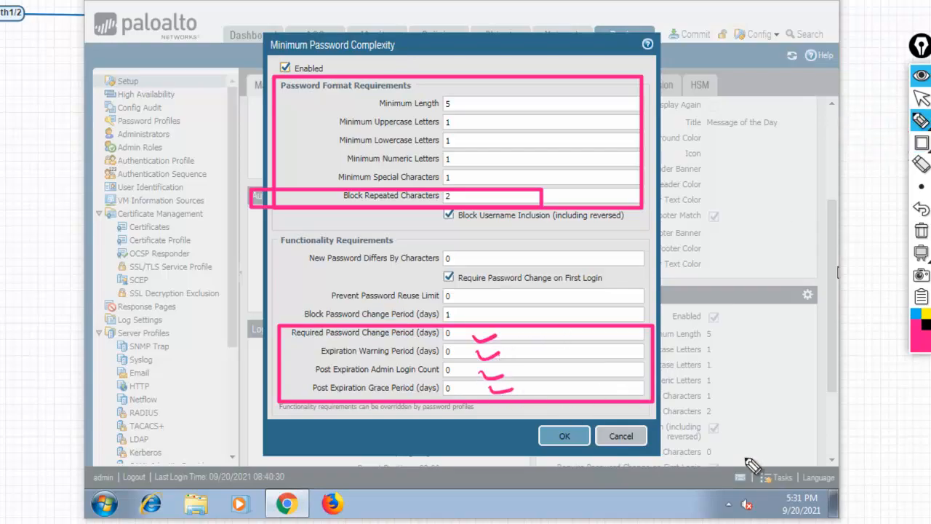
{"action": "left_click", "coordinate": [921, 230]}
{"action": "mouse_move", "coordinate": [923, 124]}
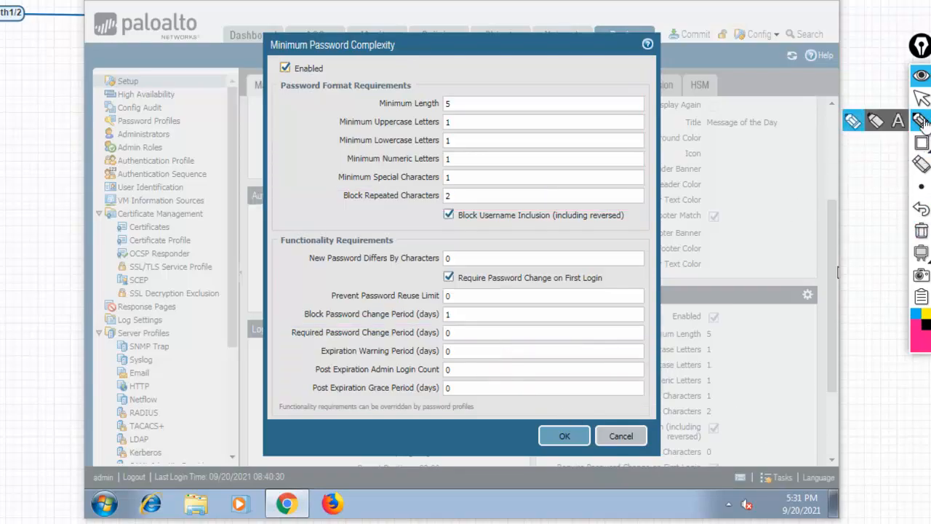
{"action": "left_click", "coordinate": [922, 98]}
{"action": "left_click", "coordinate": [624, 436]}
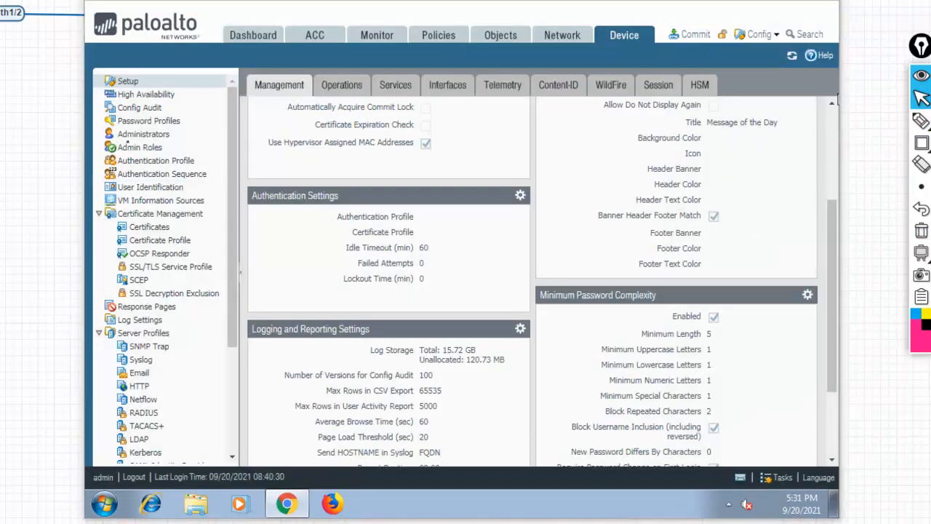
Visit Dashboard and Password Profiles without adding a profile, then open administrator cnl.
{"action": "left_click", "coordinate": [247, 40]}
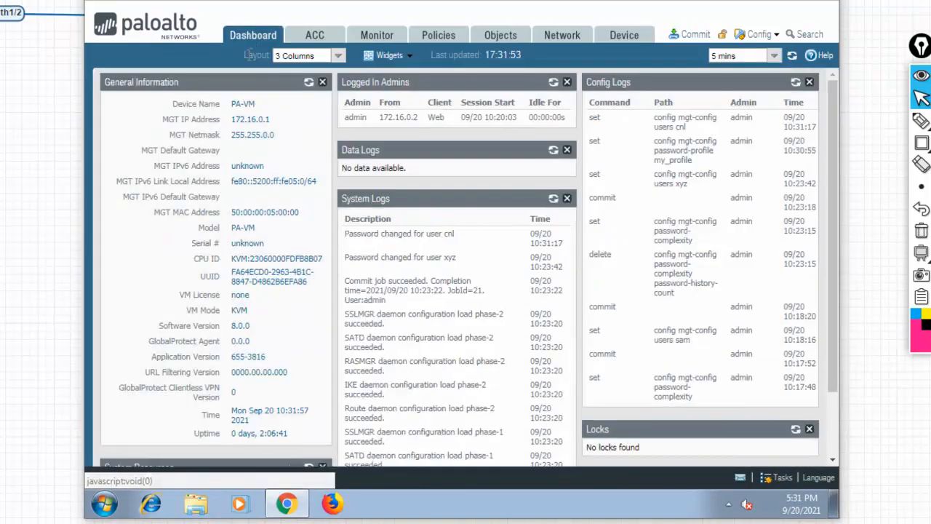
{"action": "left_click", "coordinate": [633, 38]}
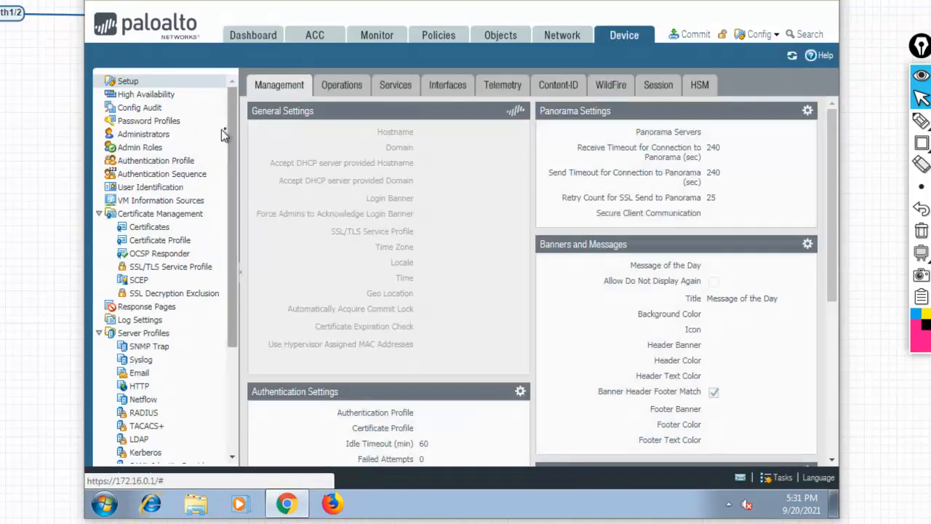
{"action": "left_click", "coordinate": [162, 125]}
{"action": "left_click", "coordinate": [271, 455]}
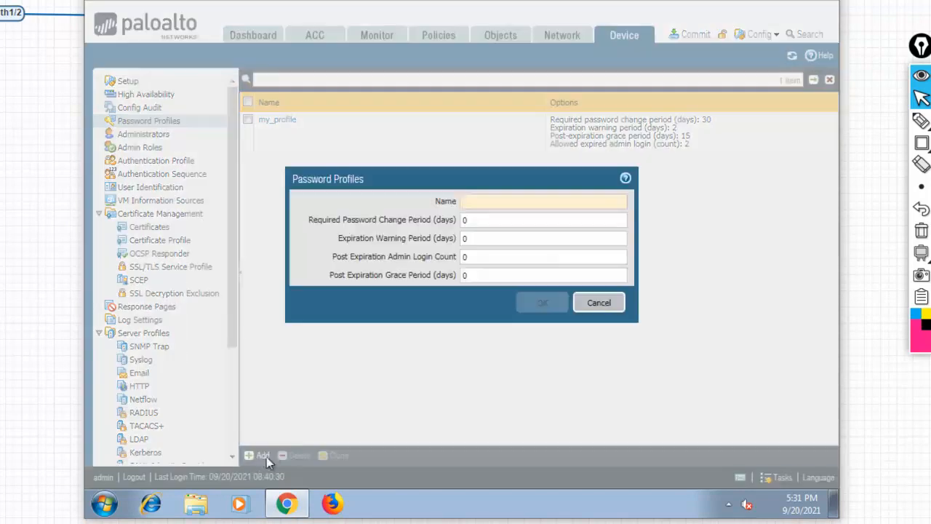
{"action": "left_click", "coordinate": [609, 305]}
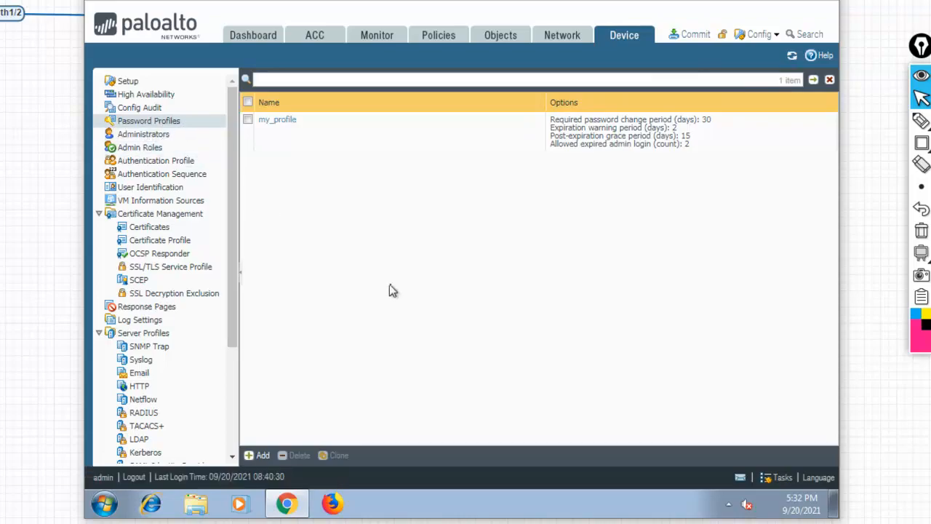
{"action": "left_click", "coordinate": [154, 138]}
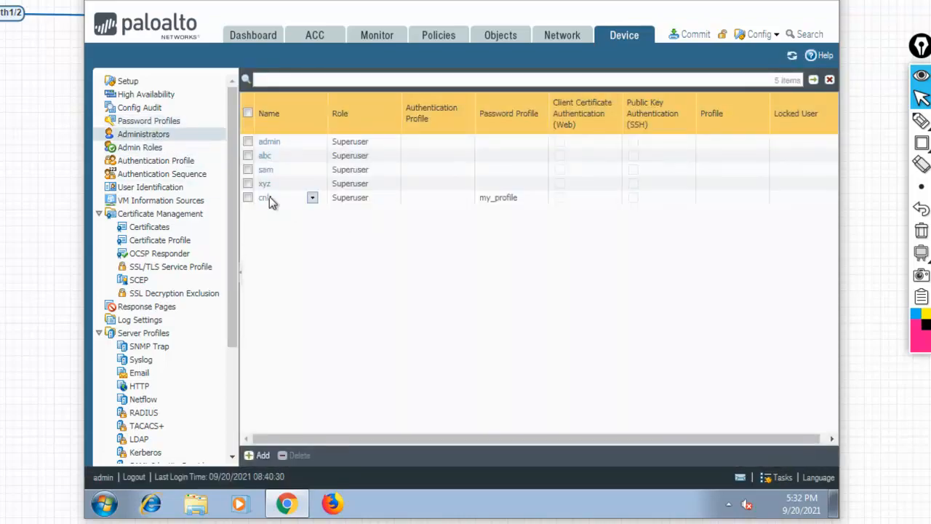
{"action": "left_click", "coordinate": [266, 198]}
{"action": "left_click", "coordinate": [382, 129]}
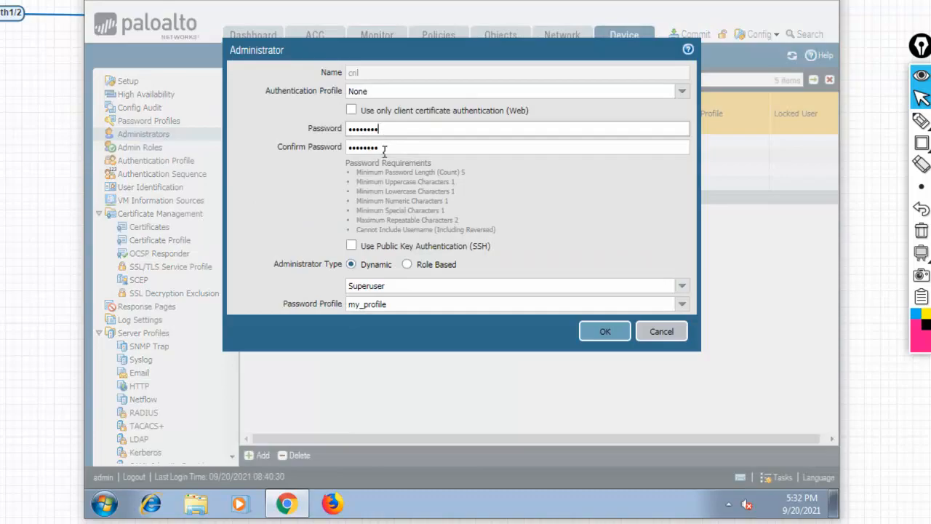
{"action": "key", "text": "BackSpace"}
{"action": "key", "text": "BackSpace"}
{"action": "key", "text": "BackSpace"}
{"action": "key", "text": "BackSpace"}
{"action": "key", "text": "BackSpace"}
{"action": "key", "text": "BackSpace"}
{"action": "key", "text": "BackSpace"}
{"action": "key", "text": "BackSpace"}
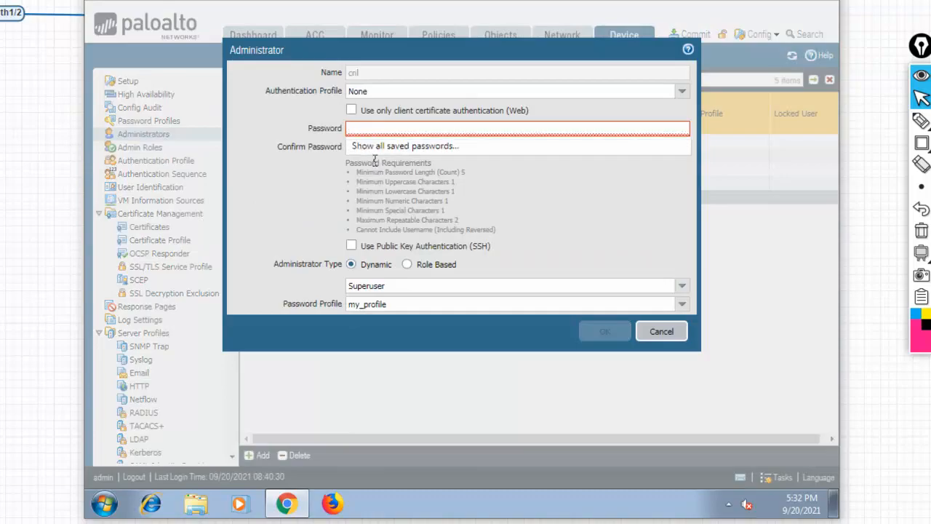
{"action": "type", "text": "•••"}
{"action": "left_click", "coordinate": [389, 148]}
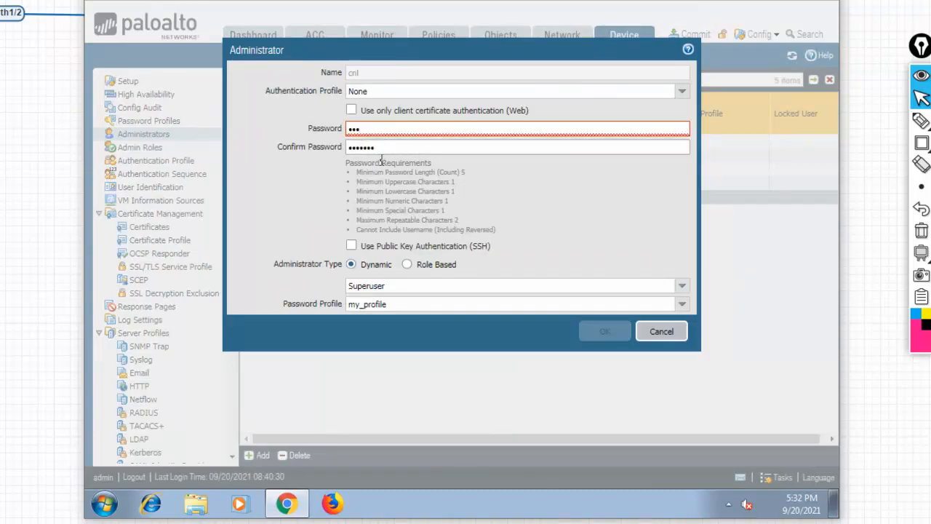
{"action": "type", "text": "••"}
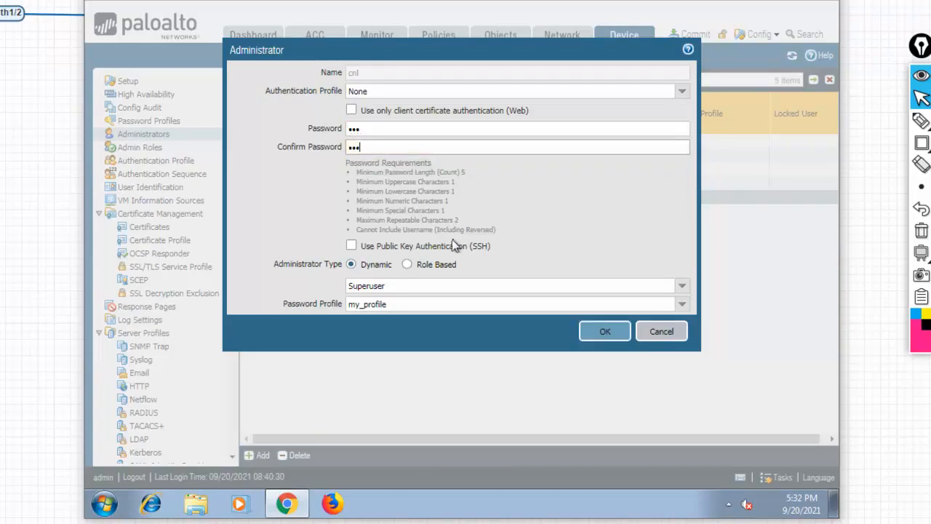
{"action": "left_click", "coordinate": [604, 333]}
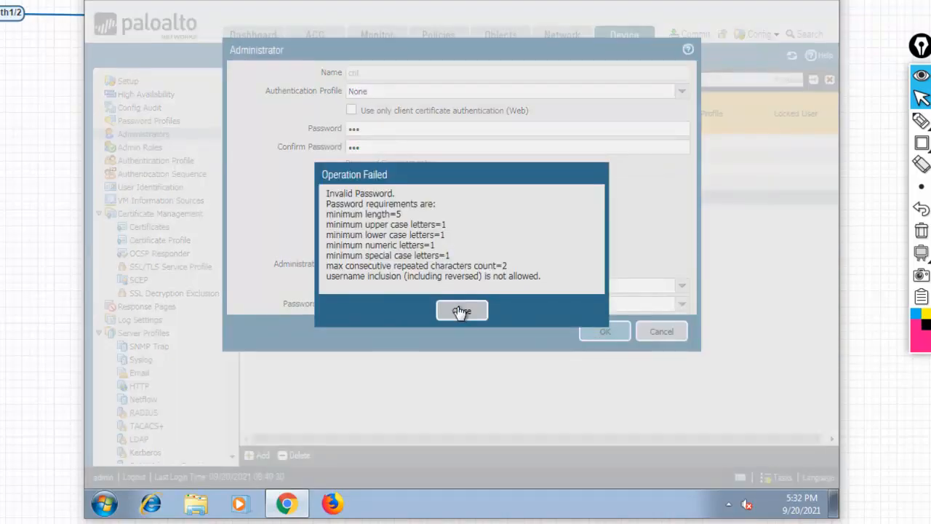
{"action": "left_click", "coordinate": [461, 311]}
{"action": "left_click", "coordinate": [462, 311]}
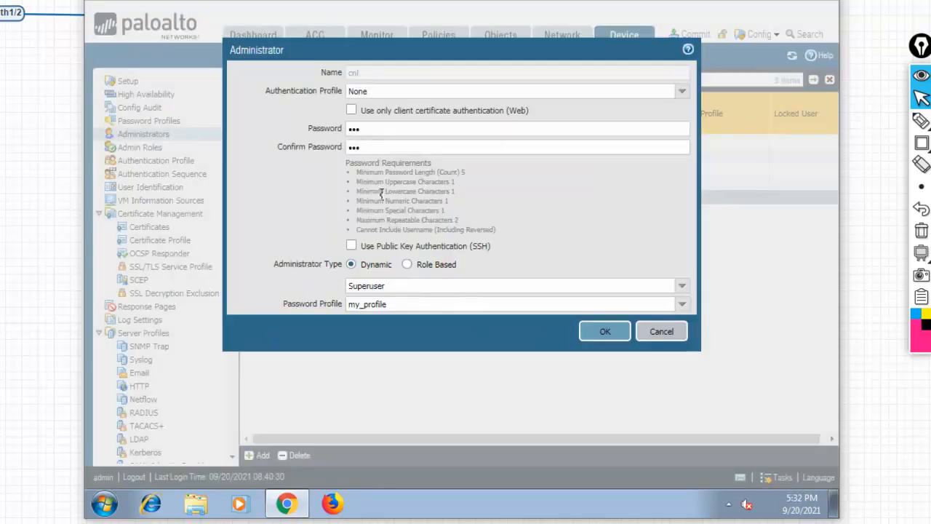
{"action": "left_click", "coordinate": [367, 134]}
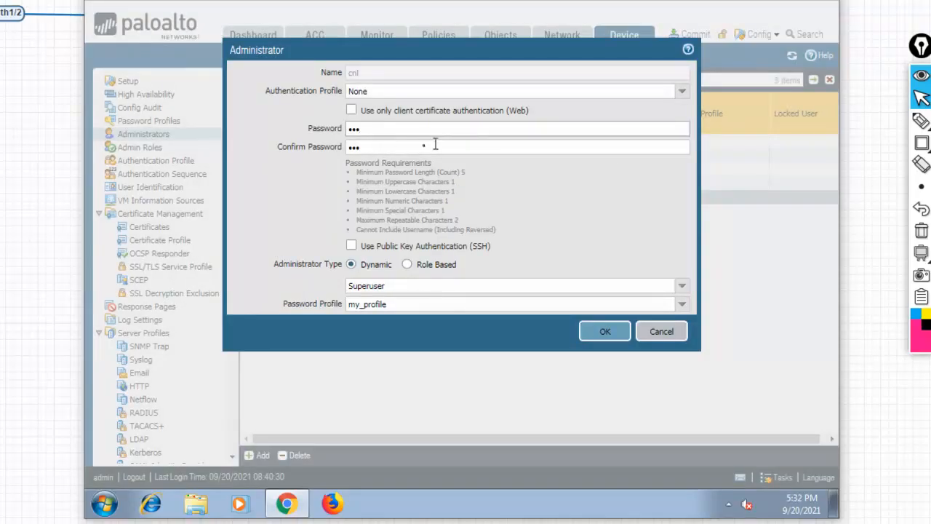
{"action": "left_click", "coordinate": [664, 334]}
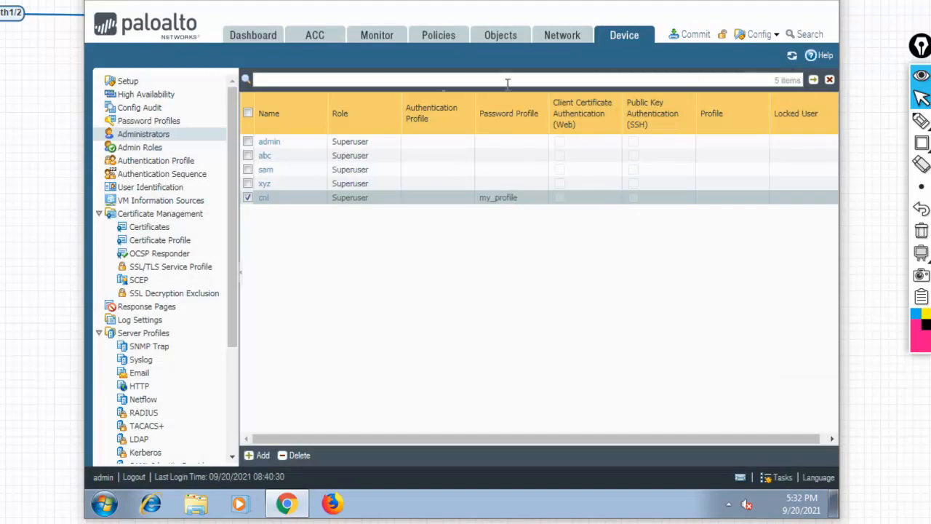
Review my_profile's expiry fields (30, 2, 15 days, 2 logins) and close it unchanged.
{"action": "left_click", "coordinate": [154, 121]}
{"action": "left_click", "coordinate": [279, 121]}
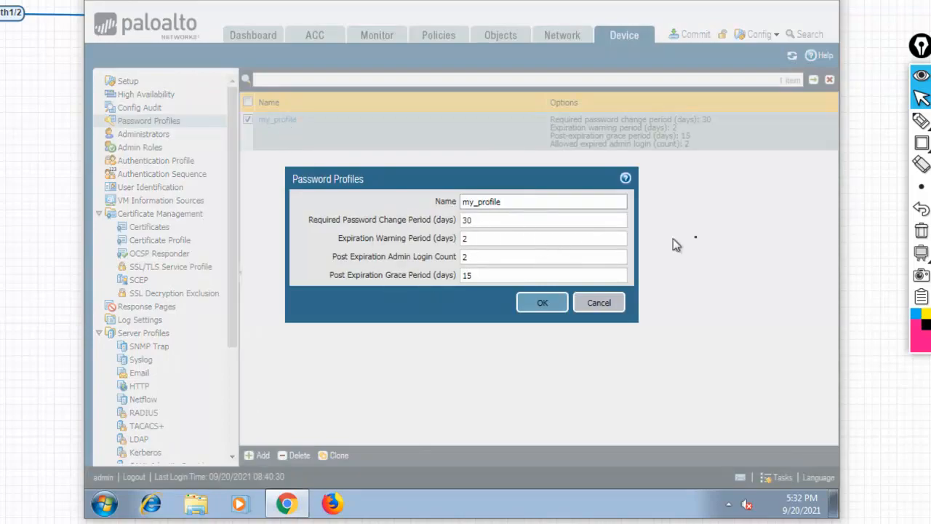
{"action": "left_click", "coordinate": [922, 143]}
{"action": "mouse_move", "coordinate": [297, 212]}
{"action": "left_mouse_down"}
{"action": "mouse_move", "coordinate": [588, 289]}
{"action": "mouse_move", "coordinate": [633, 289]}
{"action": "left_mouse_up"}
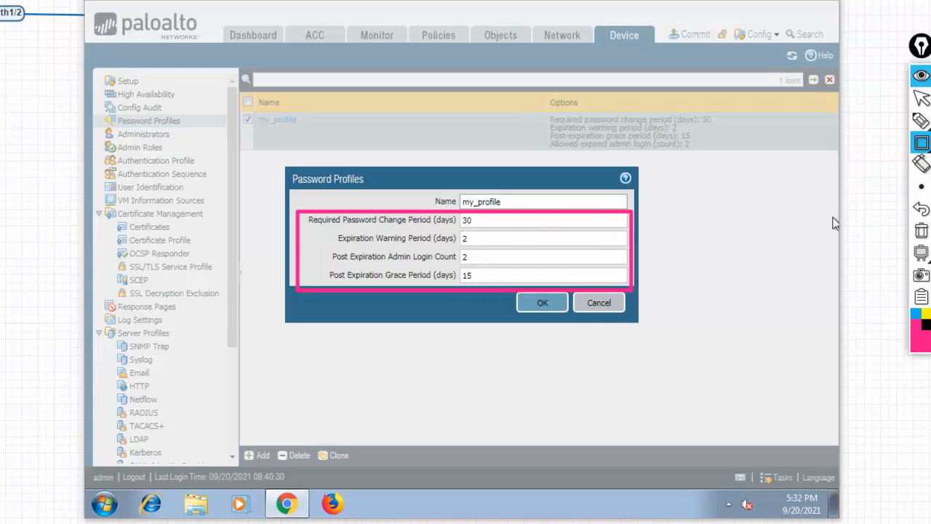
{"action": "left_click", "coordinate": [922, 231]}
{"action": "left_click", "coordinate": [922, 98]}
{"action": "left_click", "coordinate": [601, 305]}
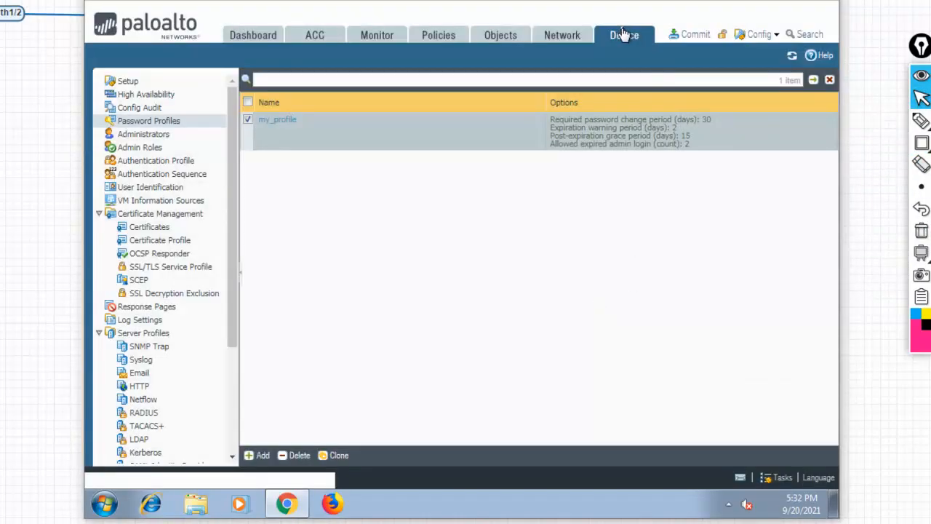
Open Minimum Password Complexity from Device Setup and outline the four expiry fields, all 0.
{"action": "left_click", "coordinate": [125, 82]}
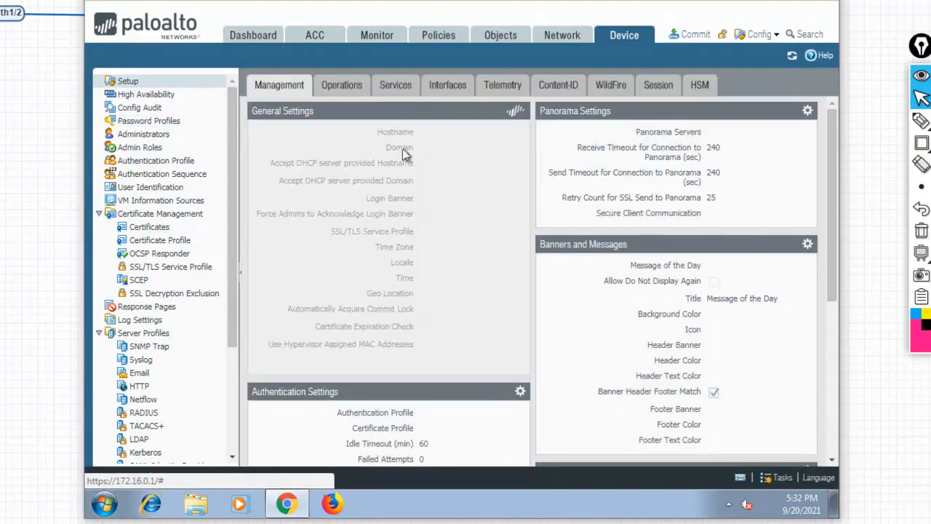
{"action": "left_click_drag", "start_coordinate": [834, 247], "coordinate": [838, 393]}
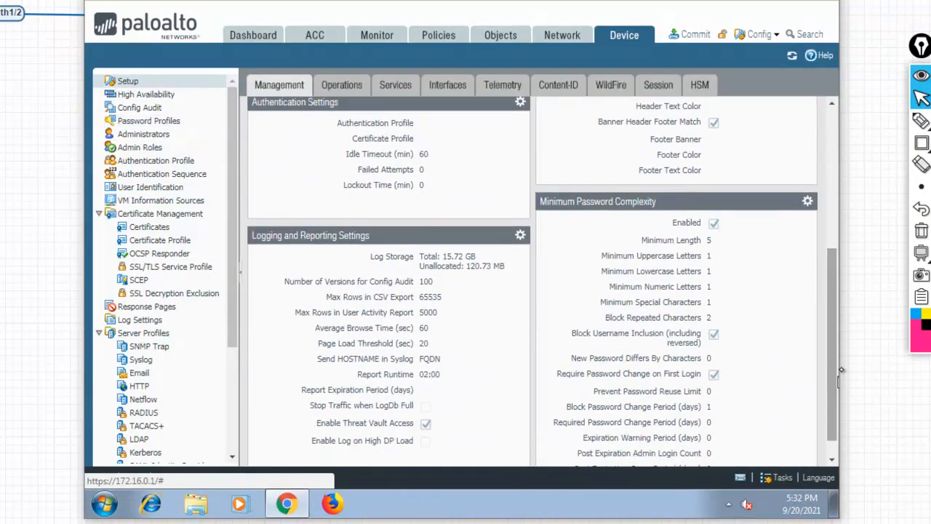
{"action": "left_click", "coordinate": [809, 203]}
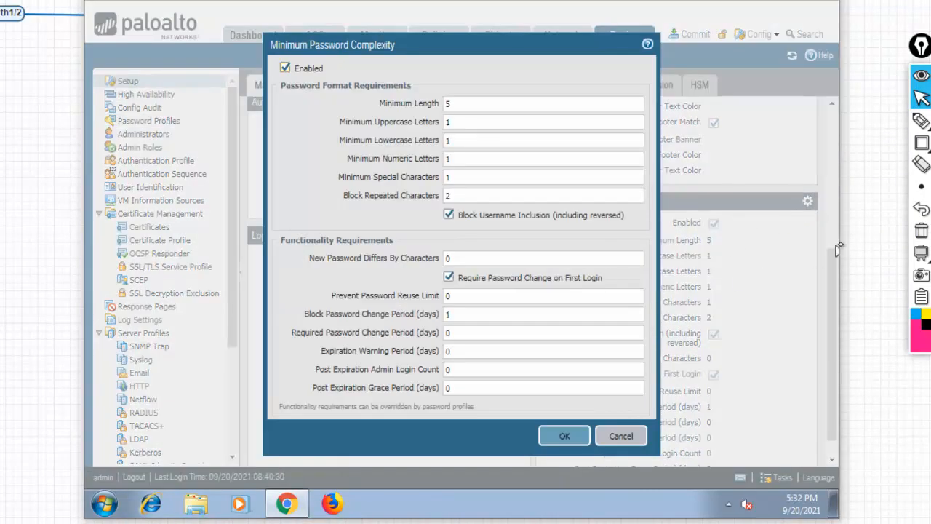
{"action": "mouse_move", "coordinate": [922, 144]}
{"action": "left_click", "coordinate": [873, 144]}
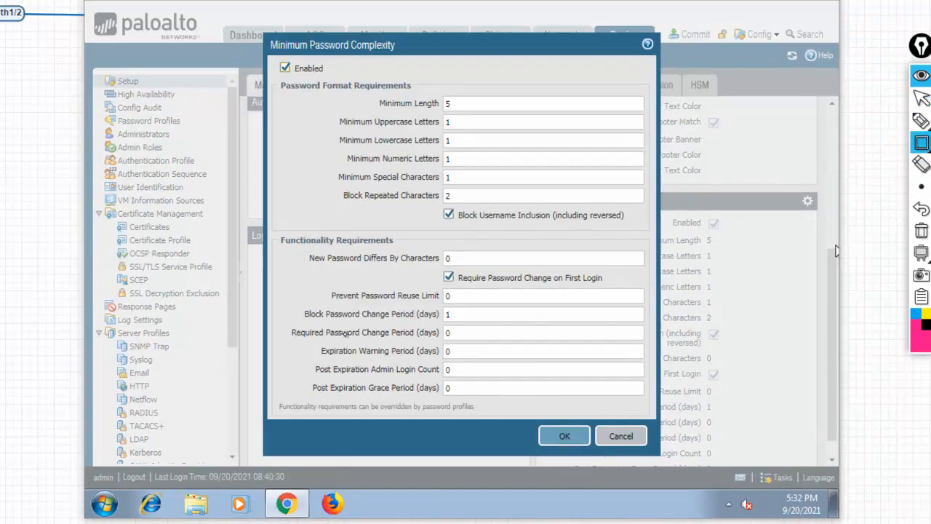
{"action": "mouse_move", "coordinate": [282, 326]}
{"action": "left_mouse_down"}
{"action": "mouse_move", "coordinate": [662, 414]}
{"action": "mouse_move", "coordinate": [657, 405]}
{"action": "left_mouse_up"}
Cross out the zero expiry fields and underline the reuse, change-period and character values.
{"action": "mouse_move", "coordinate": [921, 121]}
{"action": "left_click", "coordinate": [876, 121]}
{"action": "left_click_drag", "start_coordinate": [513, 348], "coordinate": [475, 389]}
{"action": "left_click_drag", "start_coordinate": [474, 352], "coordinate": [523, 379]}
{"action": "mouse_move", "coordinate": [475, 314]}
{"action": "left_mouse_down"}
{"action": "mouse_move", "coordinate": [494, 313]}
{"action": "mouse_move", "coordinate": [491, 295]}
{"action": "left_mouse_up"}
{"action": "left_click_drag", "start_coordinate": [471, 258], "coordinate": [481, 258]}
{"action": "mouse_move", "coordinate": [465, 192]}
{"action": "left_mouse_down"}
{"action": "mouse_move", "coordinate": [477, 190]}
{"action": "mouse_move", "coordinate": [478, 176]}
{"action": "left_mouse_up"}
{"action": "mouse_move", "coordinate": [466, 160]}
{"action": "left_mouse_down"}
{"action": "mouse_move", "coordinate": [478, 158]}
{"action": "mouse_move", "coordinate": [478, 102]}
{"action": "left_mouse_up"}
Box the format rules as still used, mark the expiry rules as not applied, then erase.
{"action": "mouse_move", "coordinate": [295, 100]}
{"action": "left_mouse_down"}
{"action": "mouse_move", "coordinate": [292, 324]}
{"action": "mouse_move", "coordinate": [465, 86]}
{"action": "mouse_move", "coordinate": [641, 302]}
{"action": "mouse_move", "coordinate": [478, 305]}
{"action": "left_mouse_up"}
{"action": "mouse_move", "coordinate": [658, 212]}
{"action": "left_mouse_down"}
{"action": "mouse_move", "coordinate": [743, 211]}
{"action": "mouse_move", "coordinate": [838, 192]}
{"action": "left_mouse_up"}
{"action": "left_click_drag", "start_coordinate": [775, 226], "coordinate": [843, 218]}
{"action": "mouse_move", "coordinate": [628, 374]}
{"action": "left_mouse_down"}
{"action": "mouse_move", "coordinate": [690, 369]}
{"action": "mouse_move", "coordinate": [690, 380]}
{"action": "left_mouse_up"}
{"action": "left_click_drag", "start_coordinate": [763, 347], "coordinate": [736, 372]}
{"action": "left_click_drag", "start_coordinate": [737, 346], "coordinate": [774, 384]}
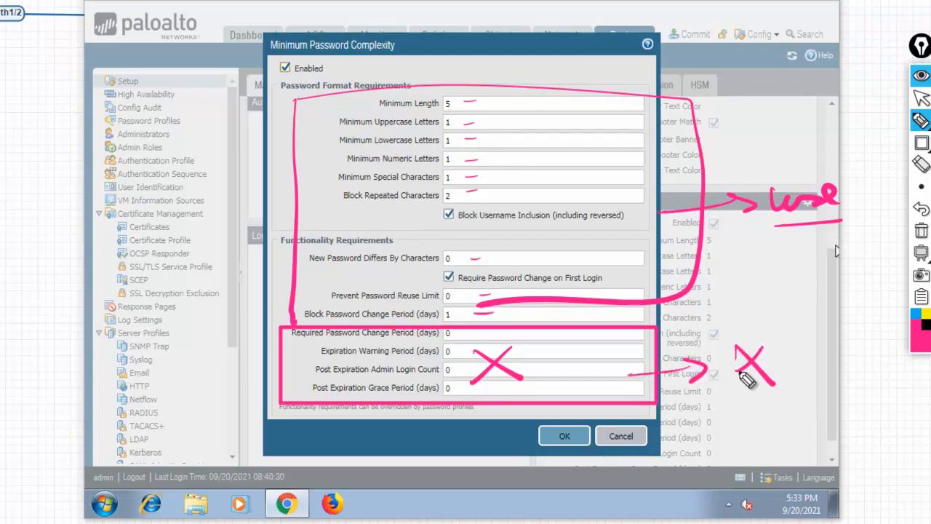
{"action": "left_click", "coordinate": [920, 232]}
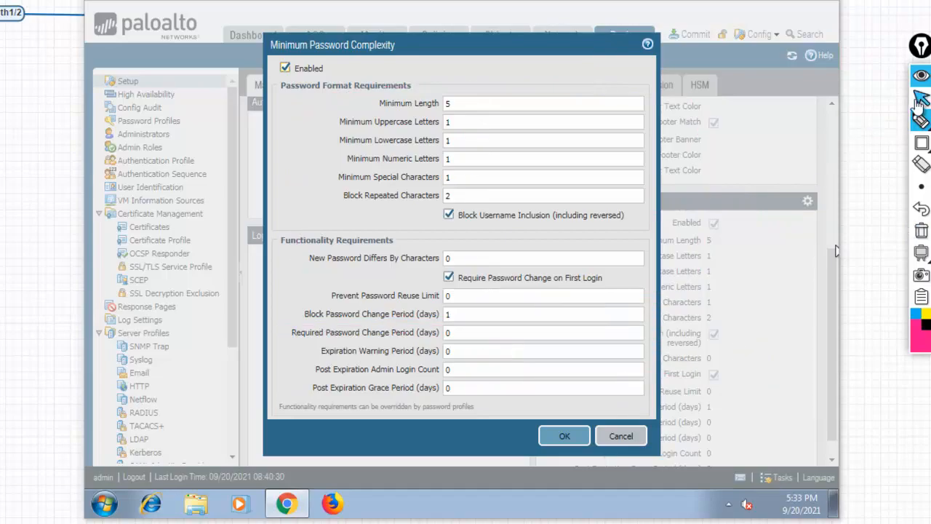